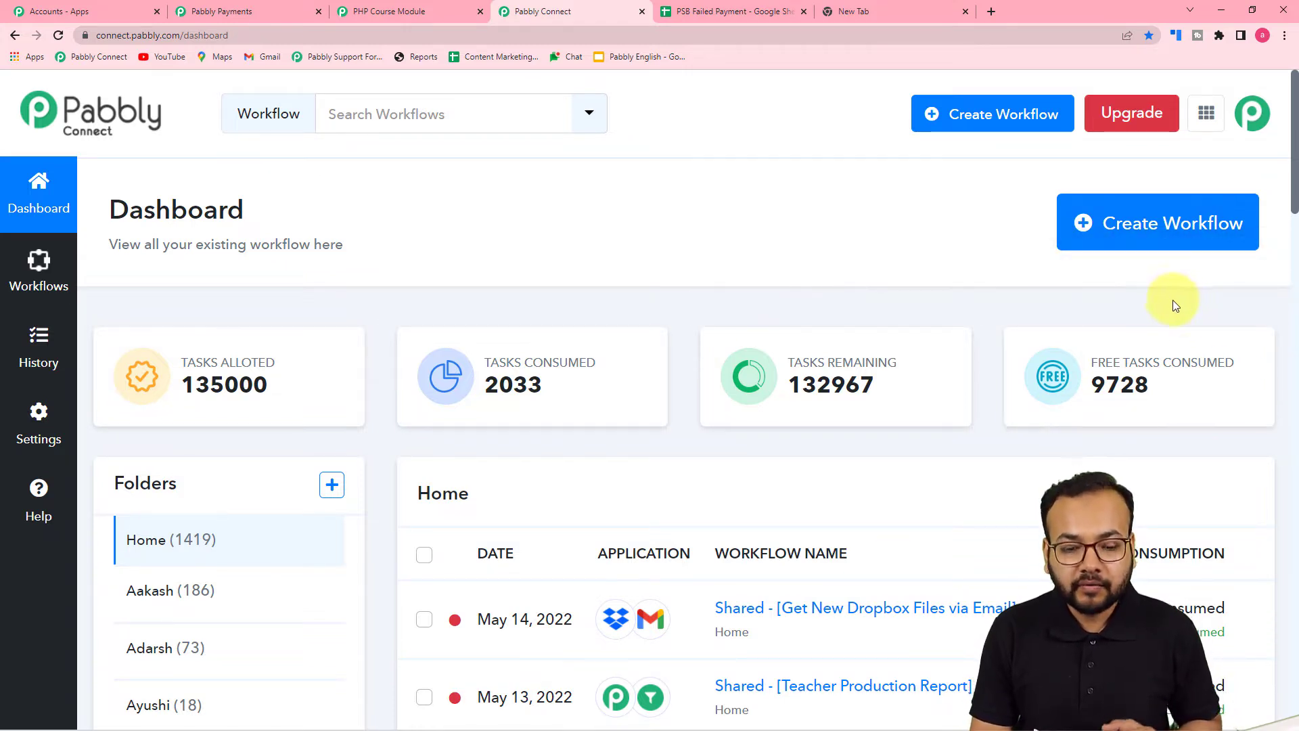
# Create a new workflow named 'Pabbly Subscription Billing to Google Sheets'
pyautogui.click(1153, 232)
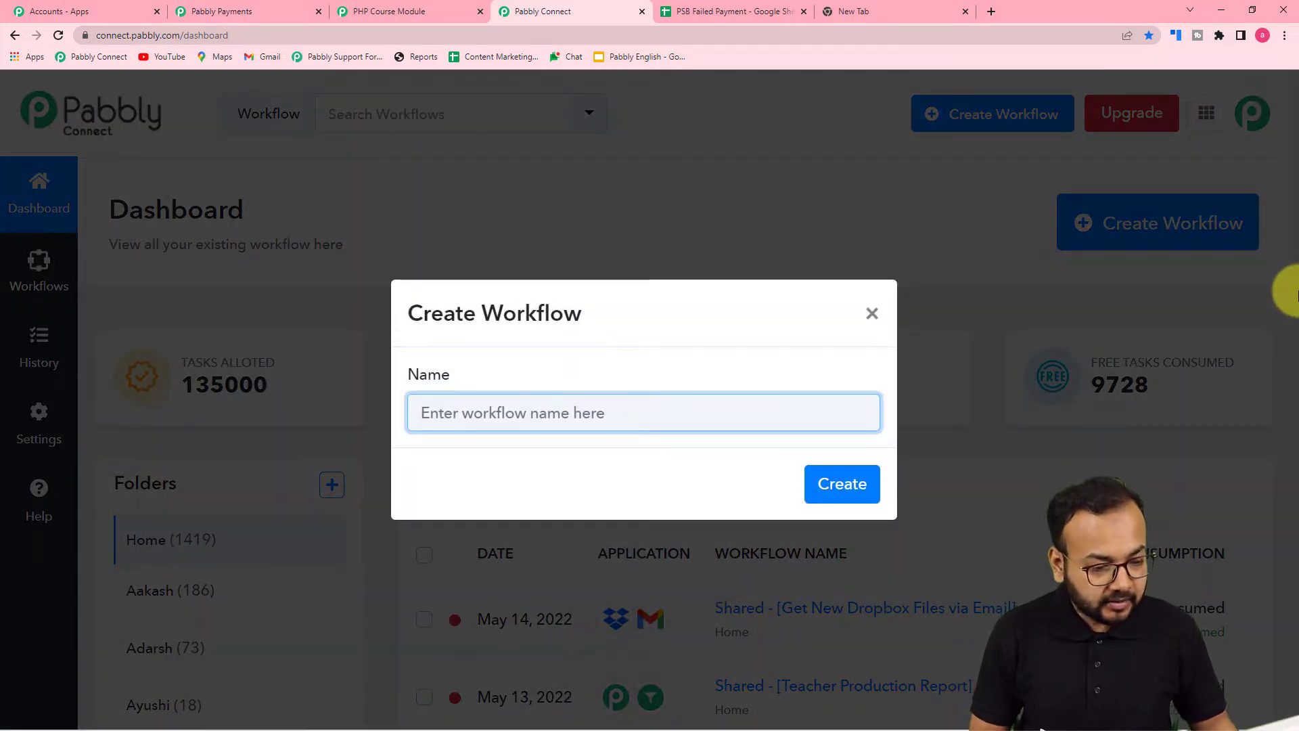
pyautogui.write('Pabb')
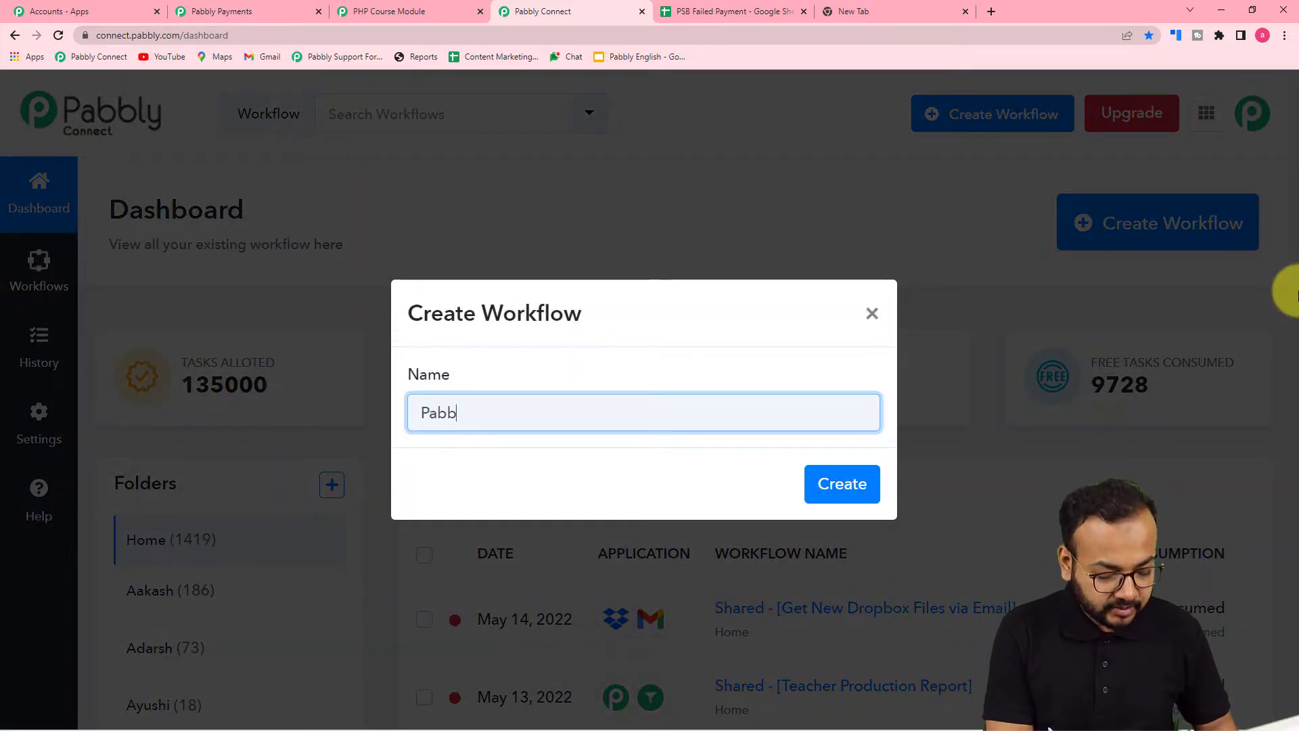
pyautogui.write('ly Sub')
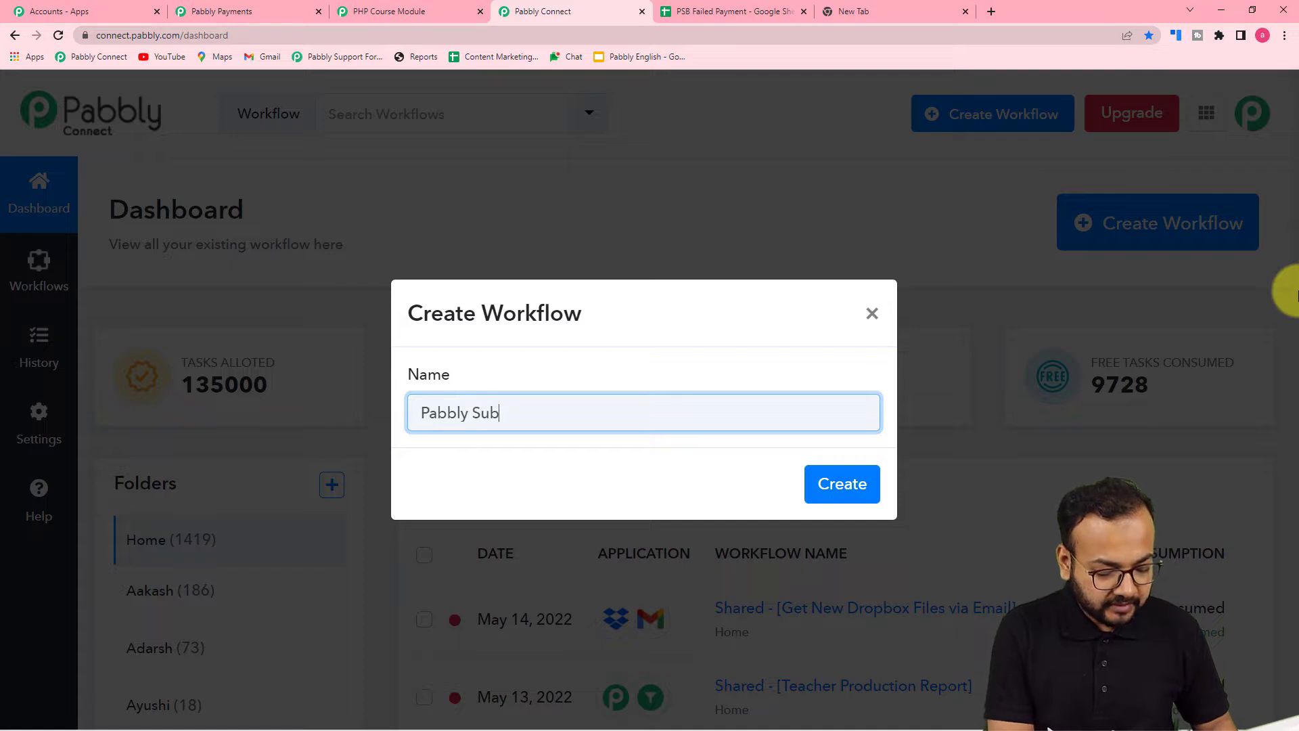
pyautogui.write('sc')
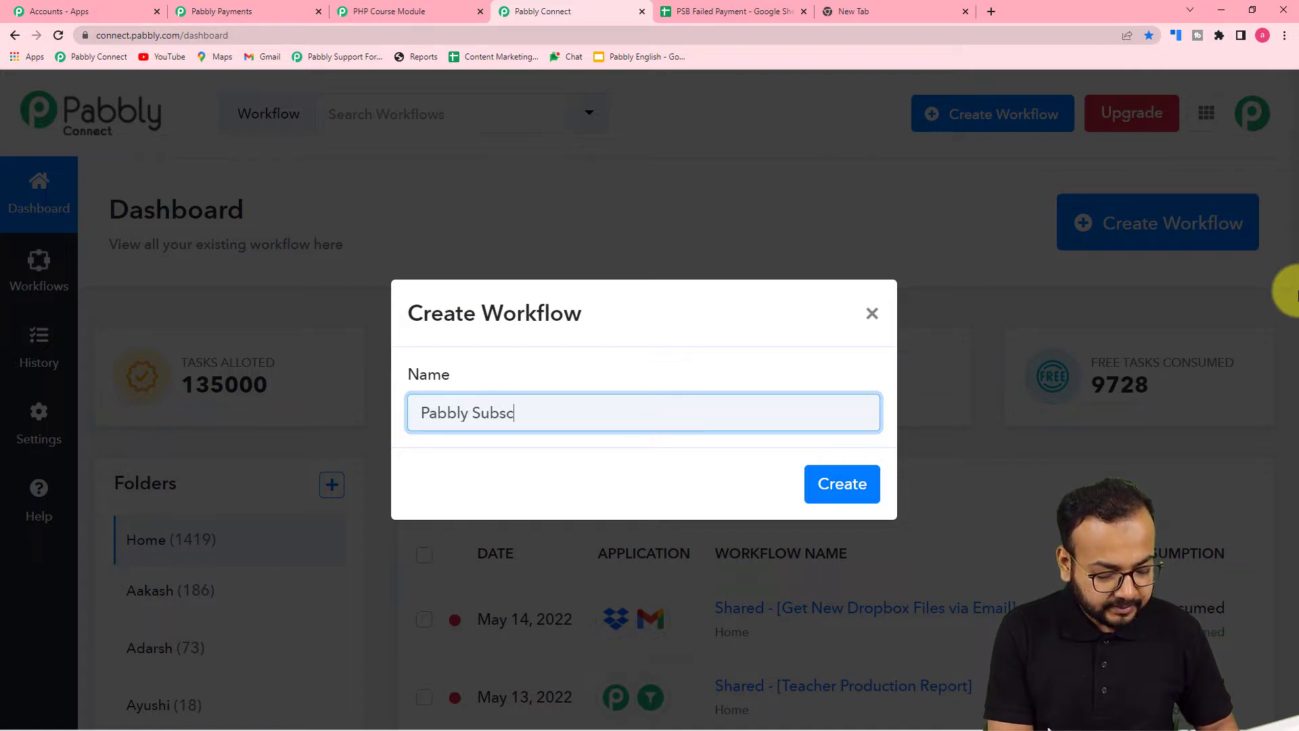
pyautogui.write('ription')
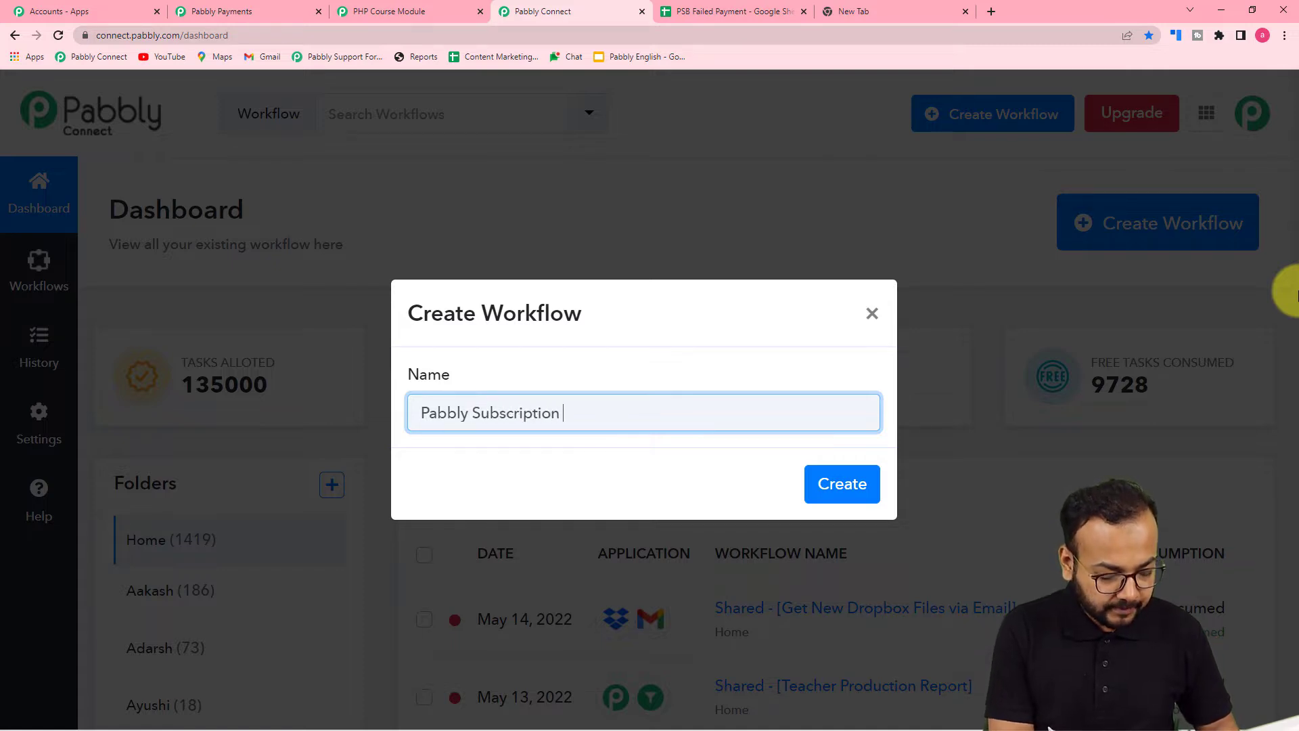
pyautogui.write(' Bill')
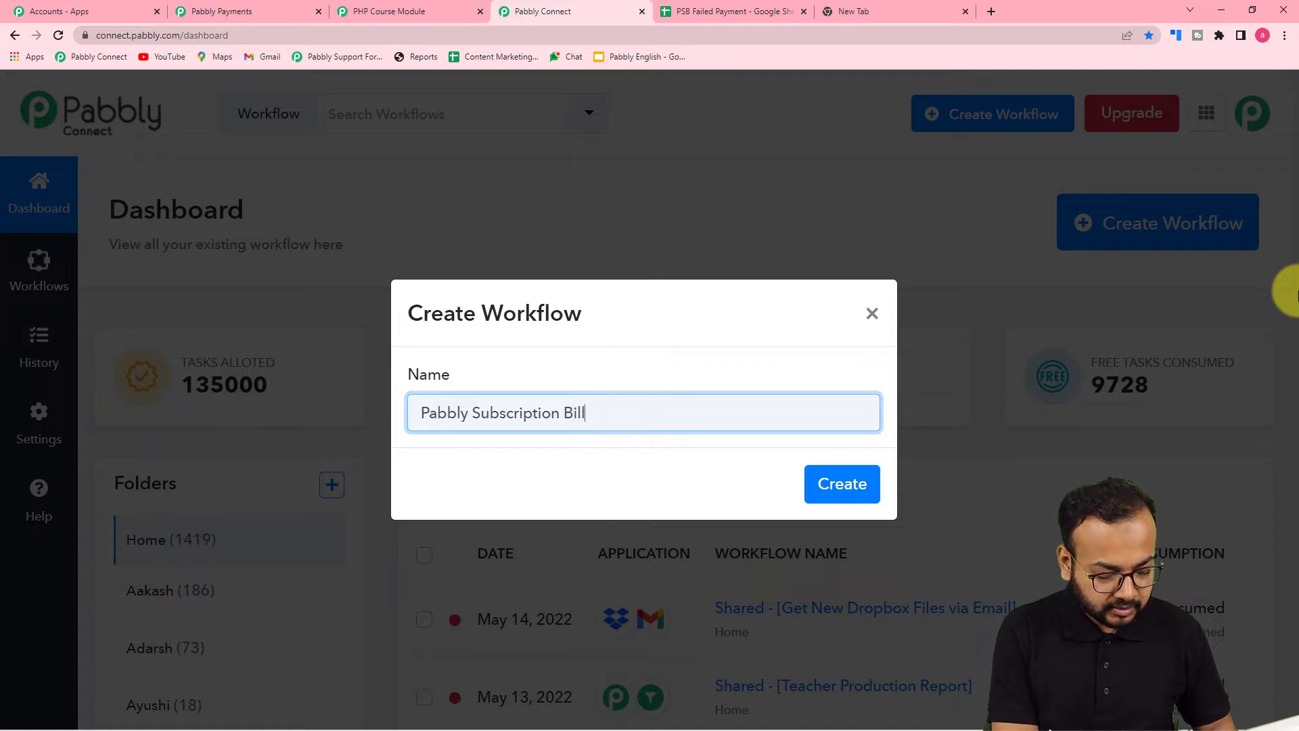
pyautogui.write('ing to G')
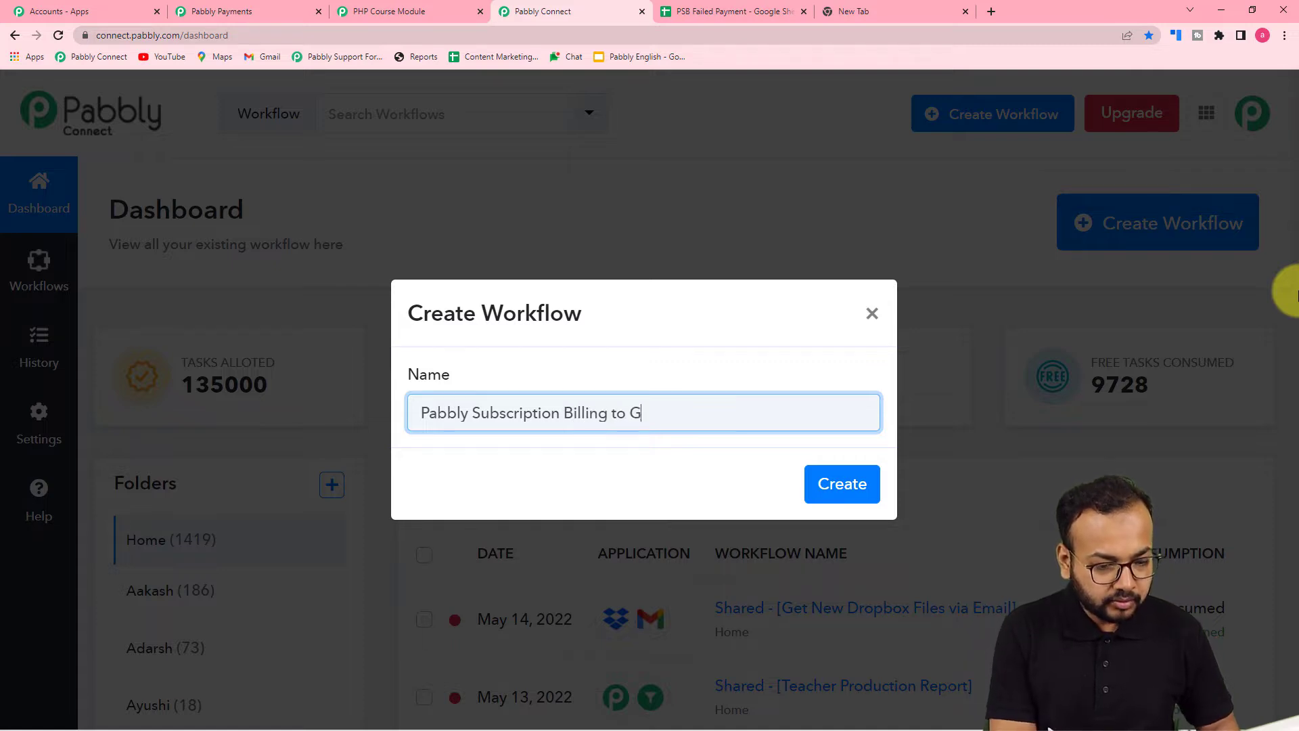
pyautogui.write('oogle Sh')
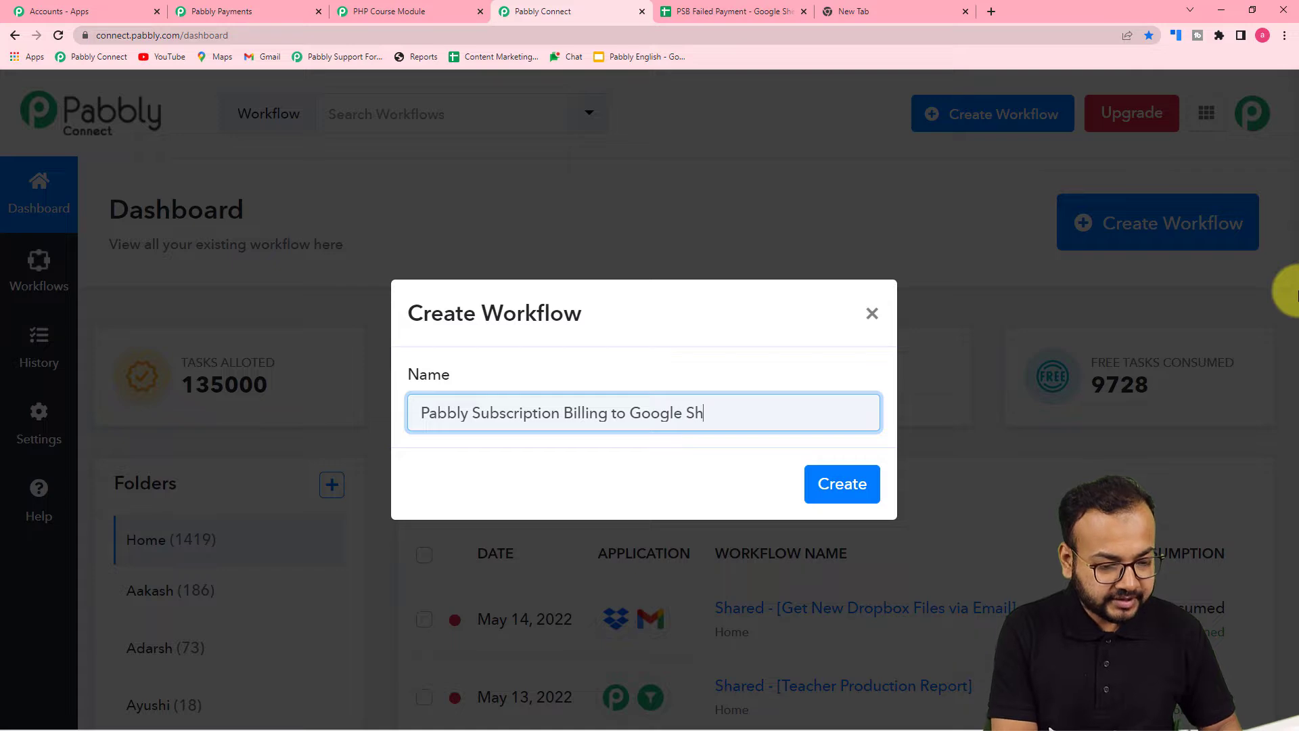
pyautogui.write('eets')
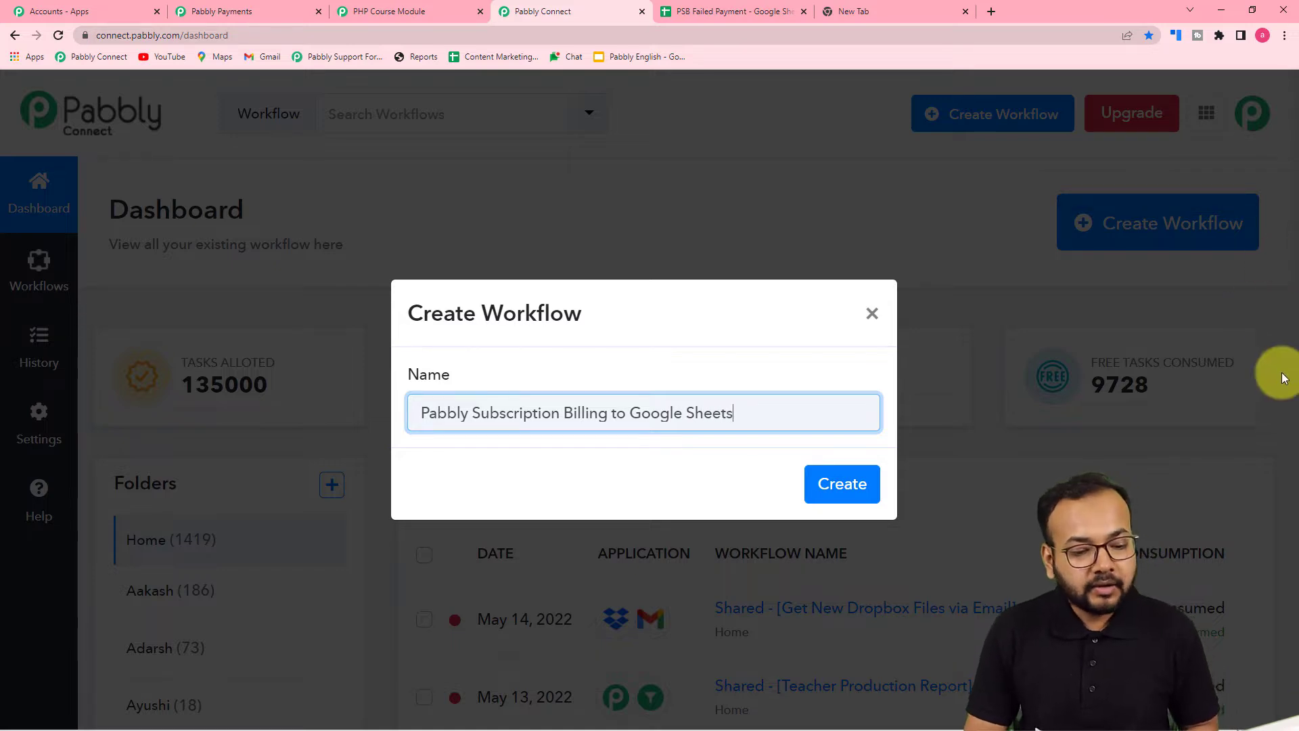
pyautogui.click(838, 488)
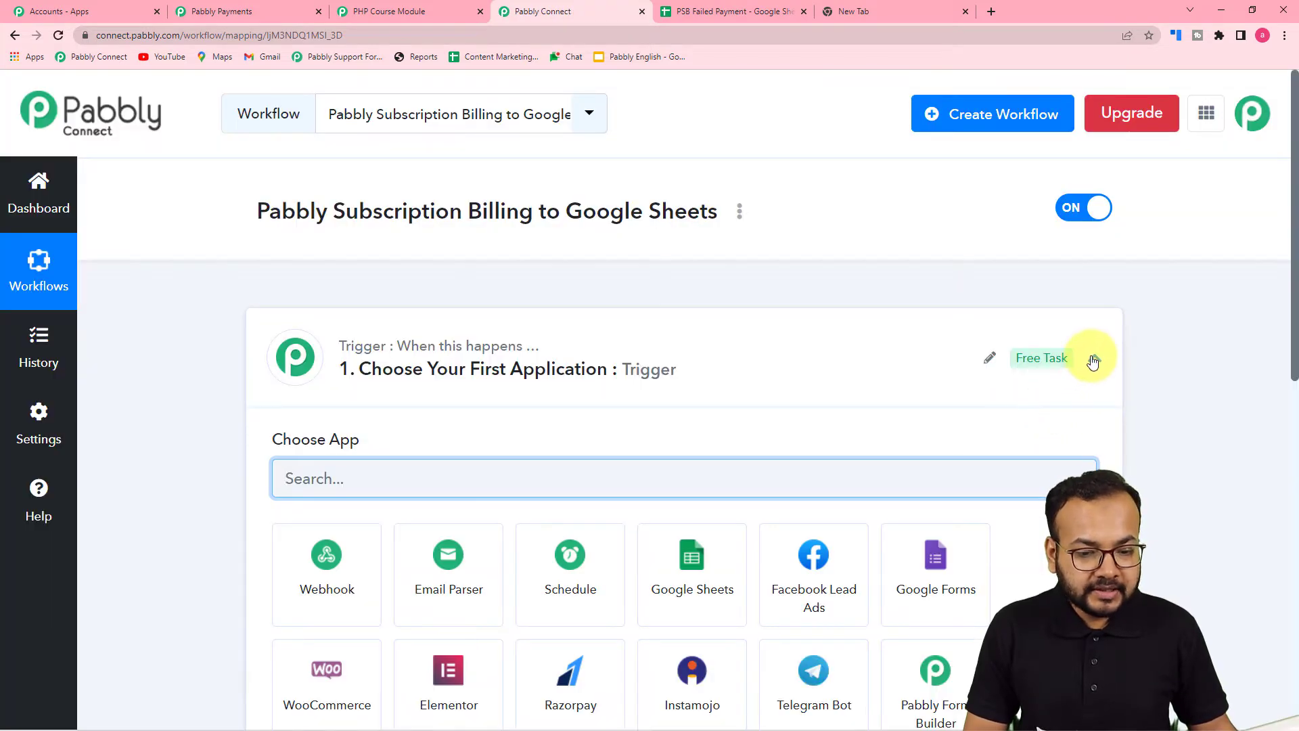
# Search 'pabb' and pick Pabbly Subscription as the workflow's trigger app
pyautogui.click(1094, 358)
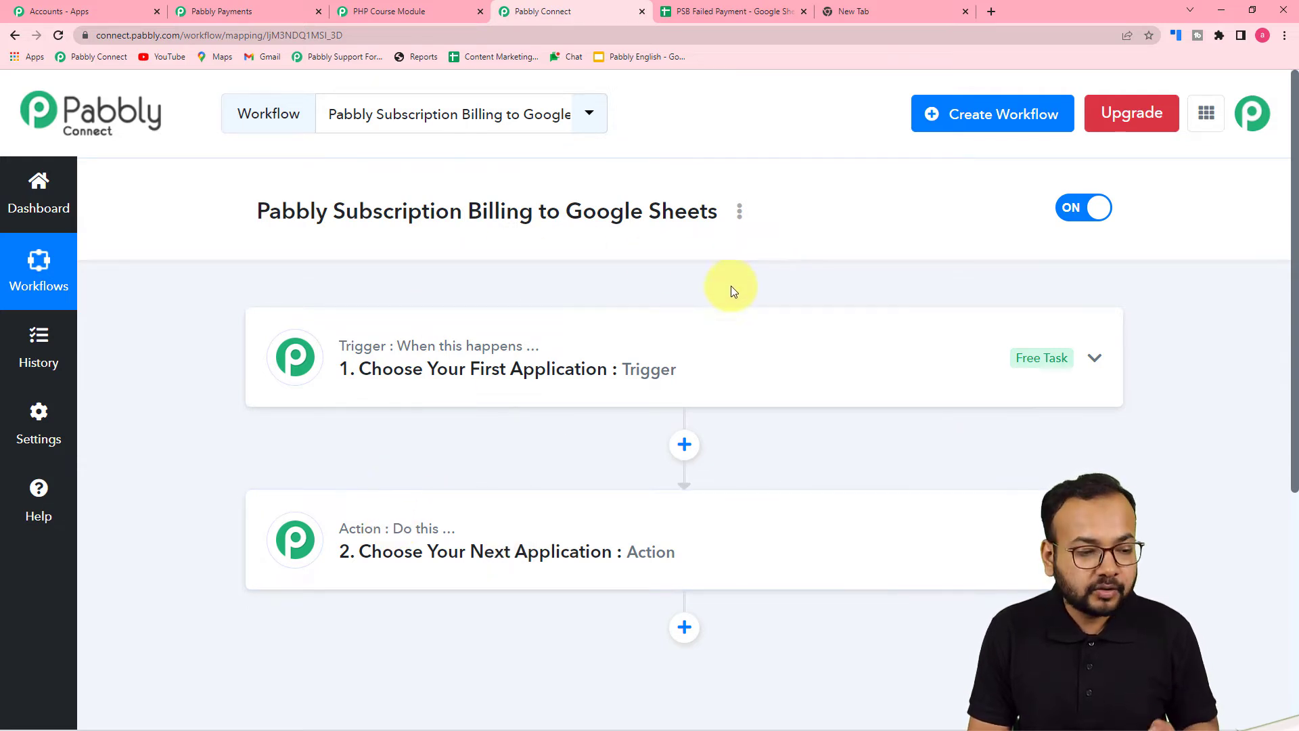
pyautogui.click(414, 387)
pyautogui.scroll(-3, 311, 369)
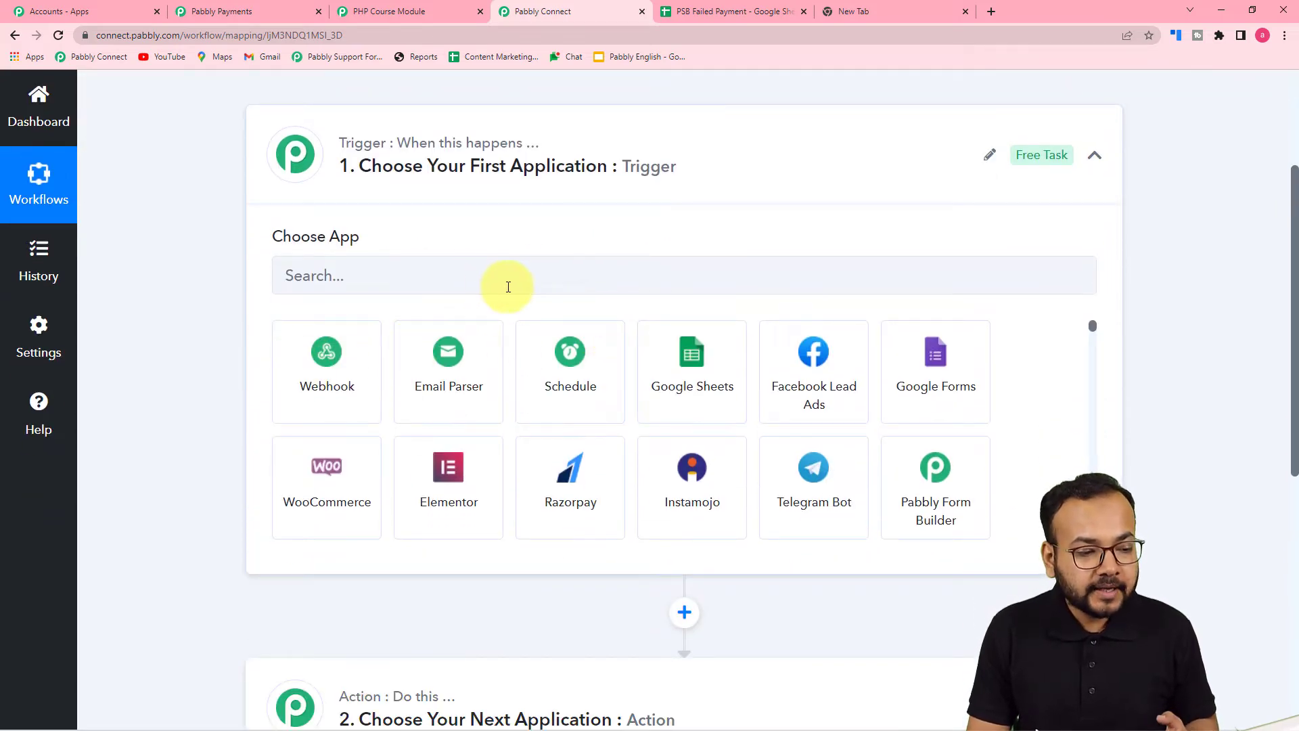
pyautogui.click(417, 271)
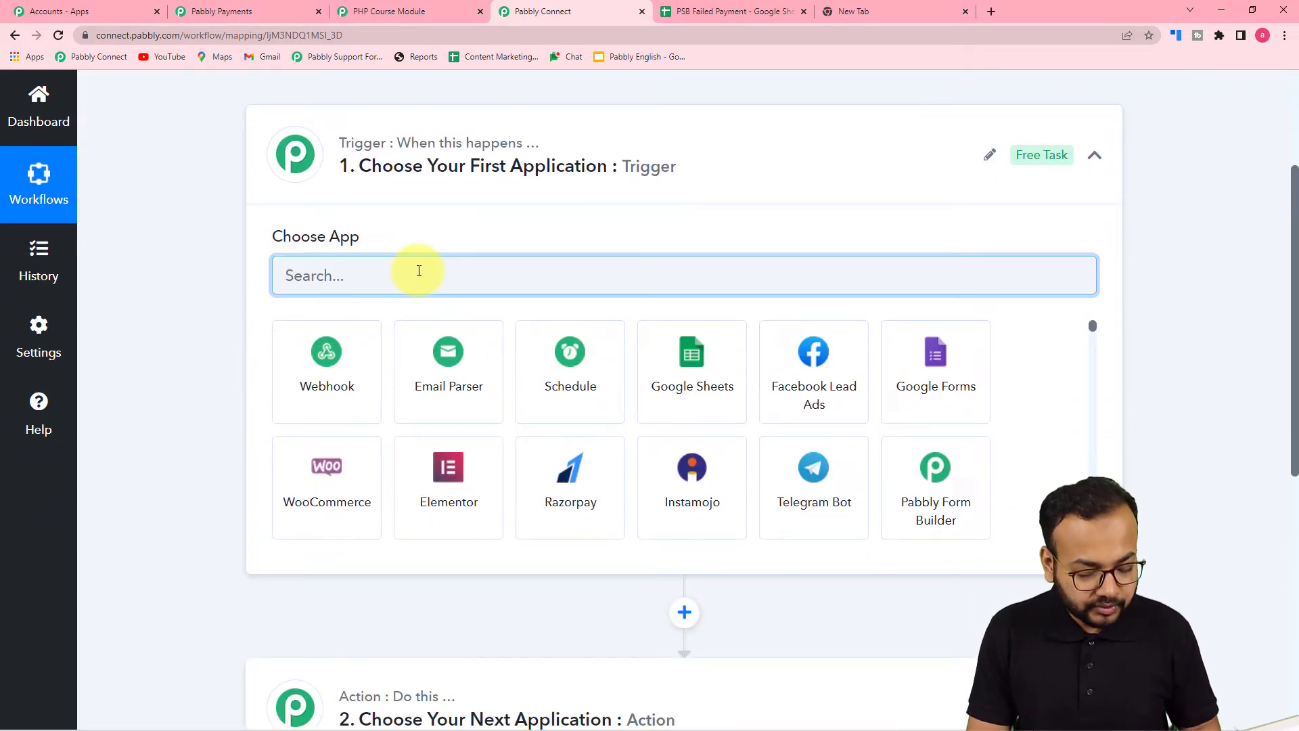
pyautogui.write('p')
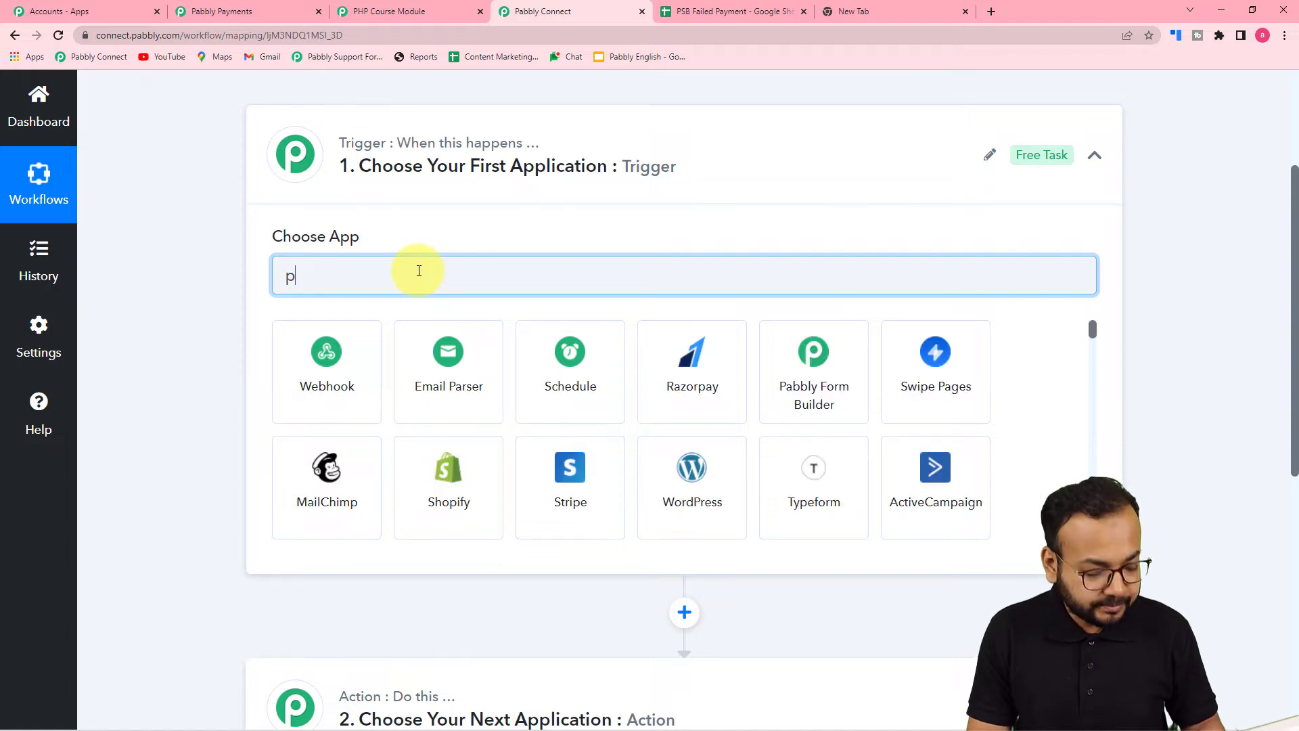
pyautogui.write('abb')
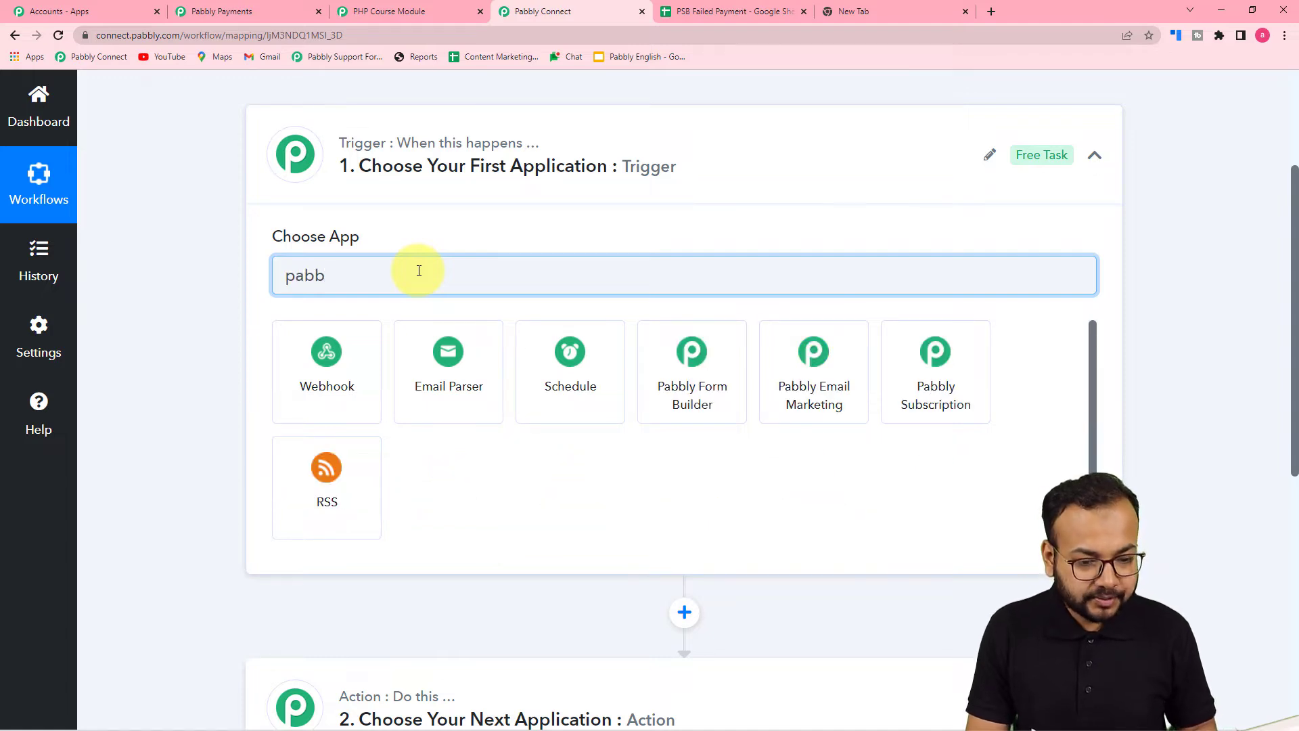
pyautogui.click(936, 398)
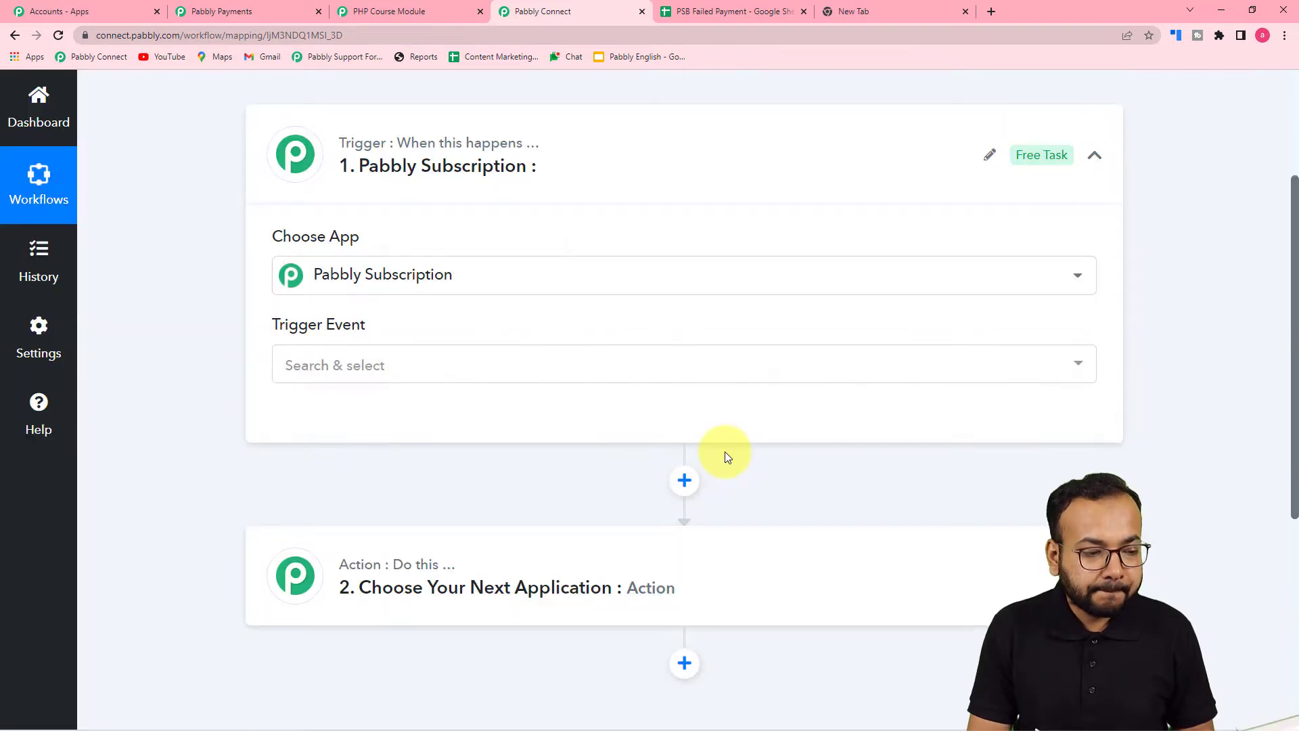
# Choose Payment Failure as the trigger event to reveal the webhook URL
pyautogui.click(455, 369)
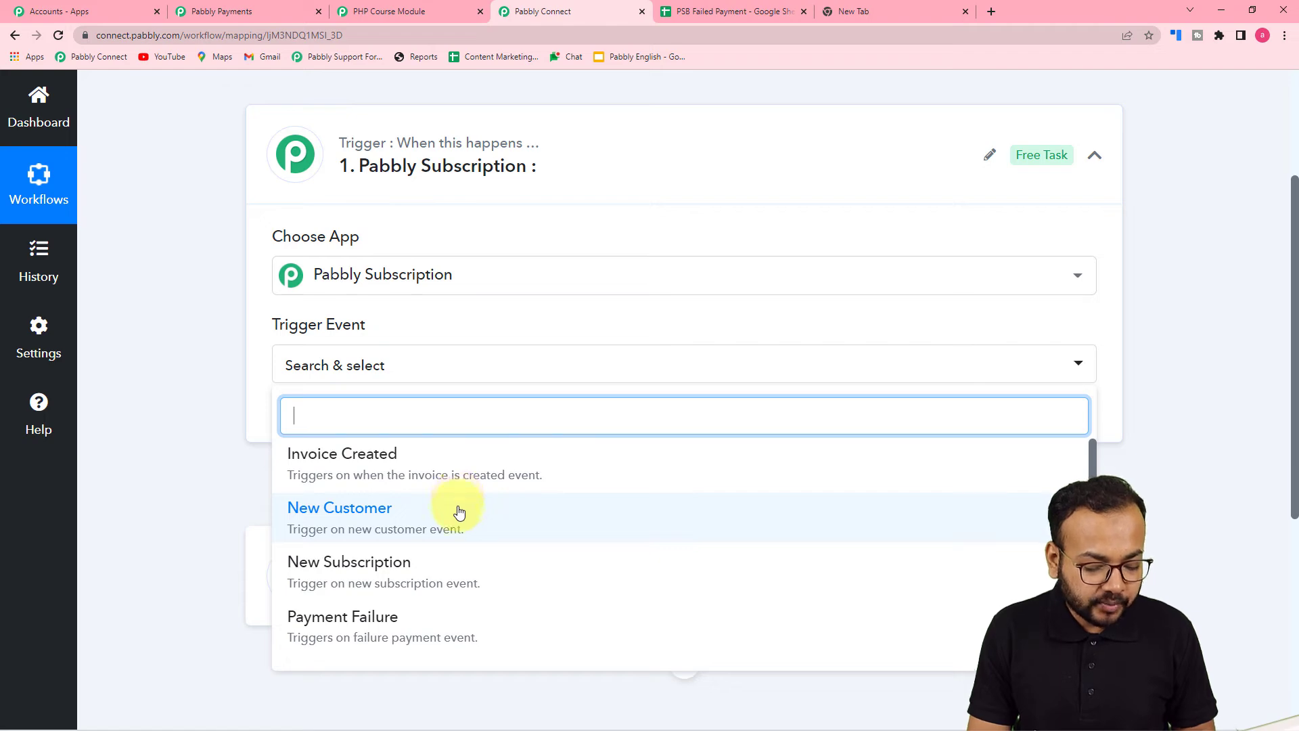
pyautogui.scroll(-1, 455, 513)
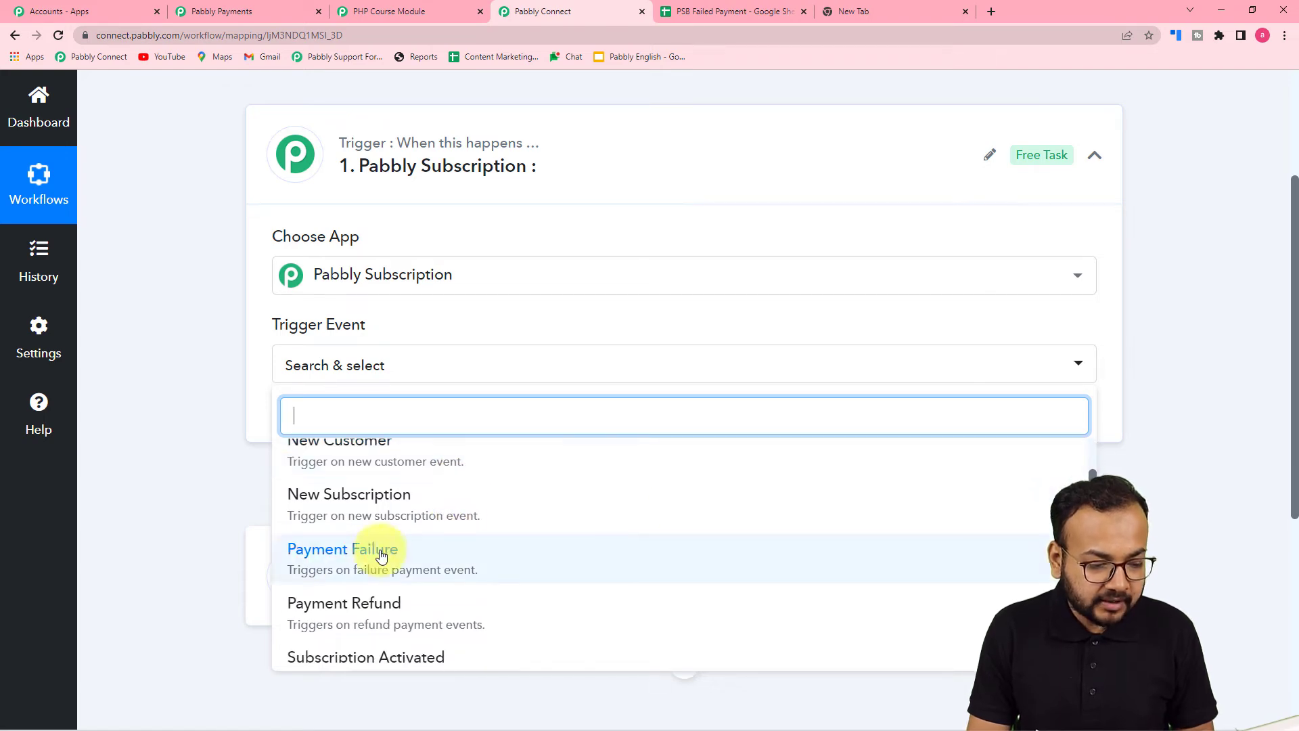
pyautogui.click(346, 566)
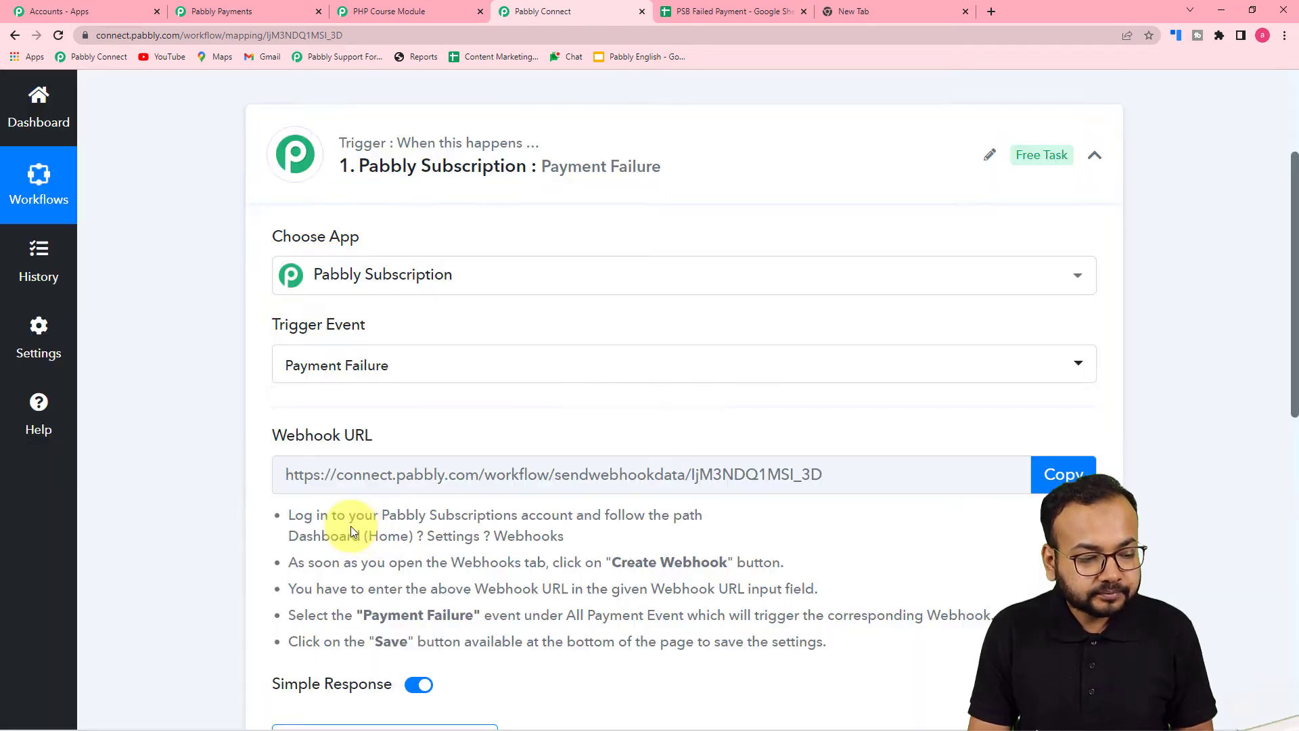
pyautogui.scroll(-3, 595, 423)
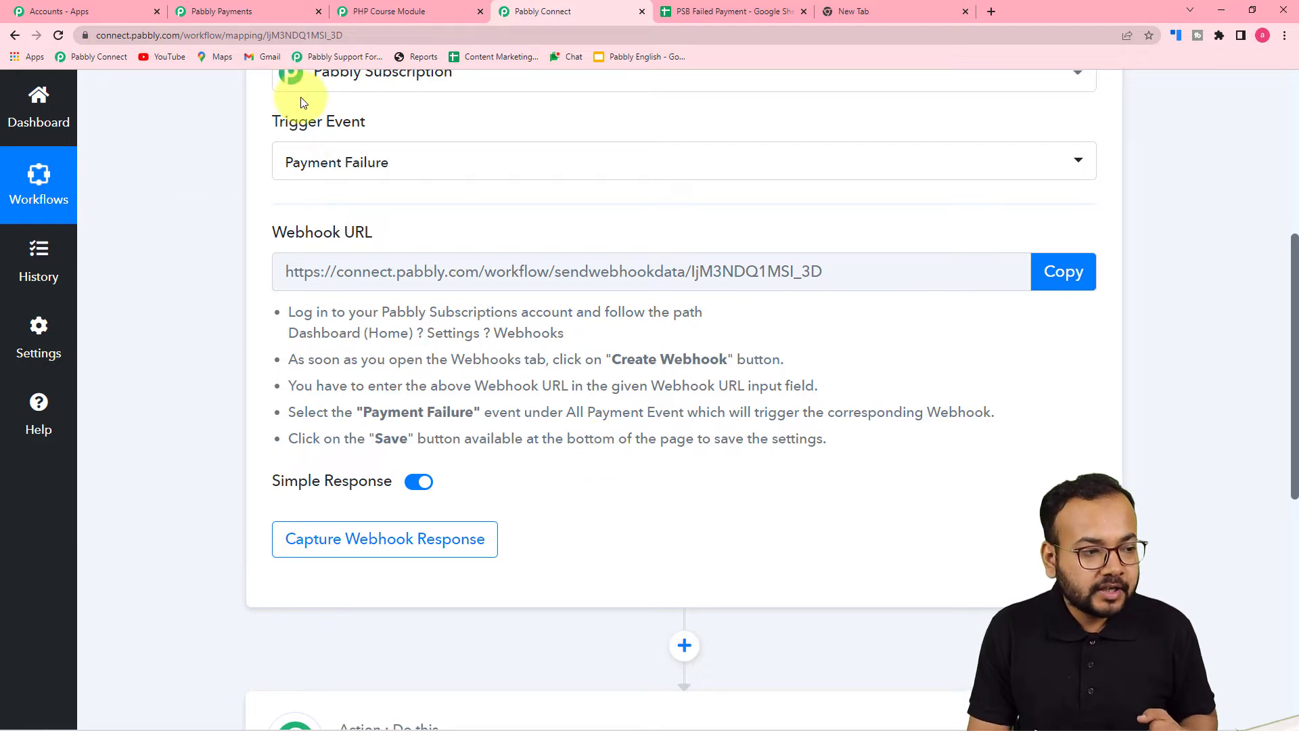
# In Pabbly Payments, go to Settings > Webhooks and start adding a new webhook
pyautogui.click(221, 13)
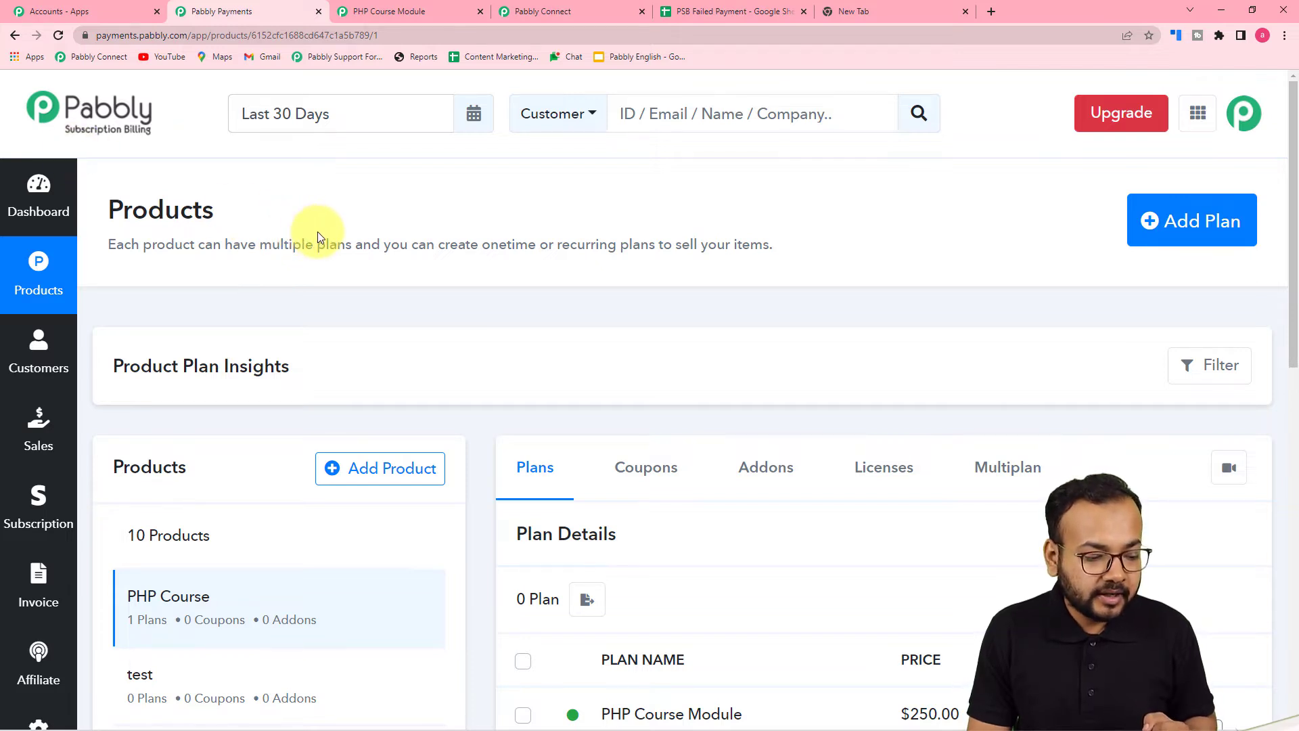
pyautogui.scroll(-2, 318, 231)
pyautogui.scroll(-2, 320, 237)
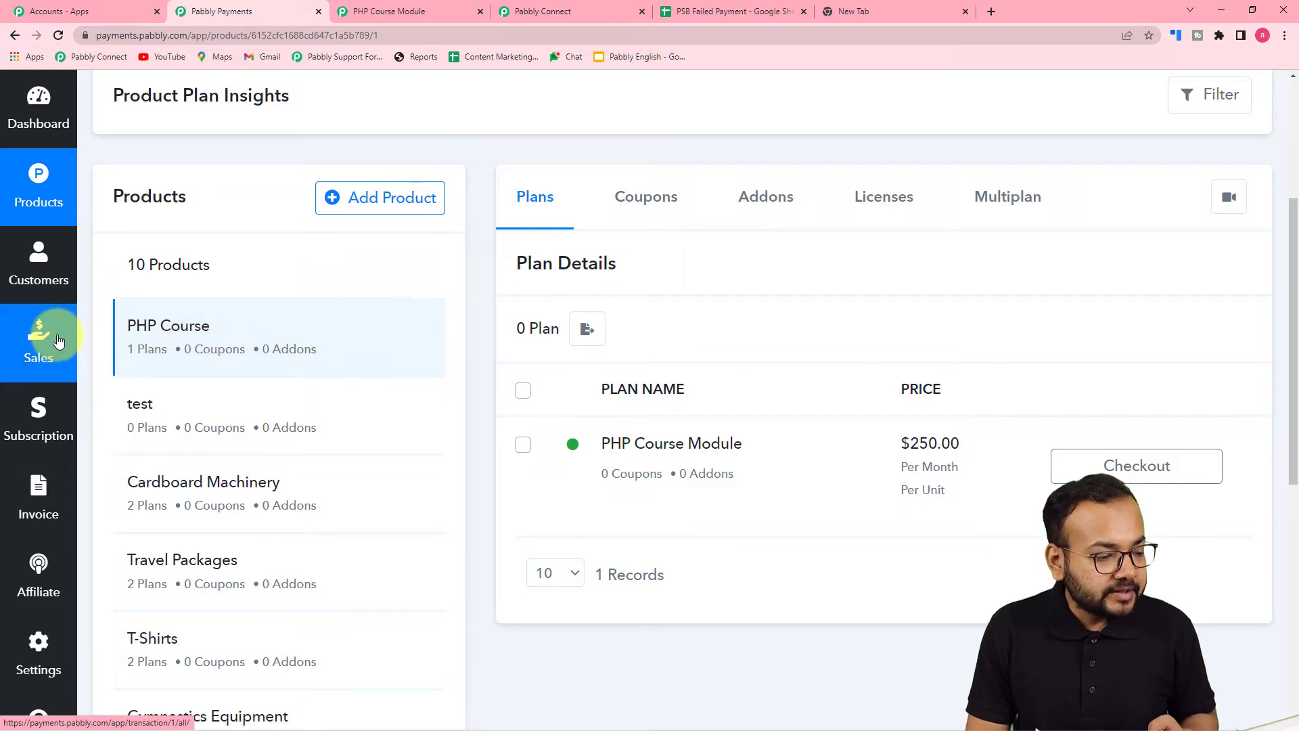
pyautogui.scroll(-6, 58, 340)
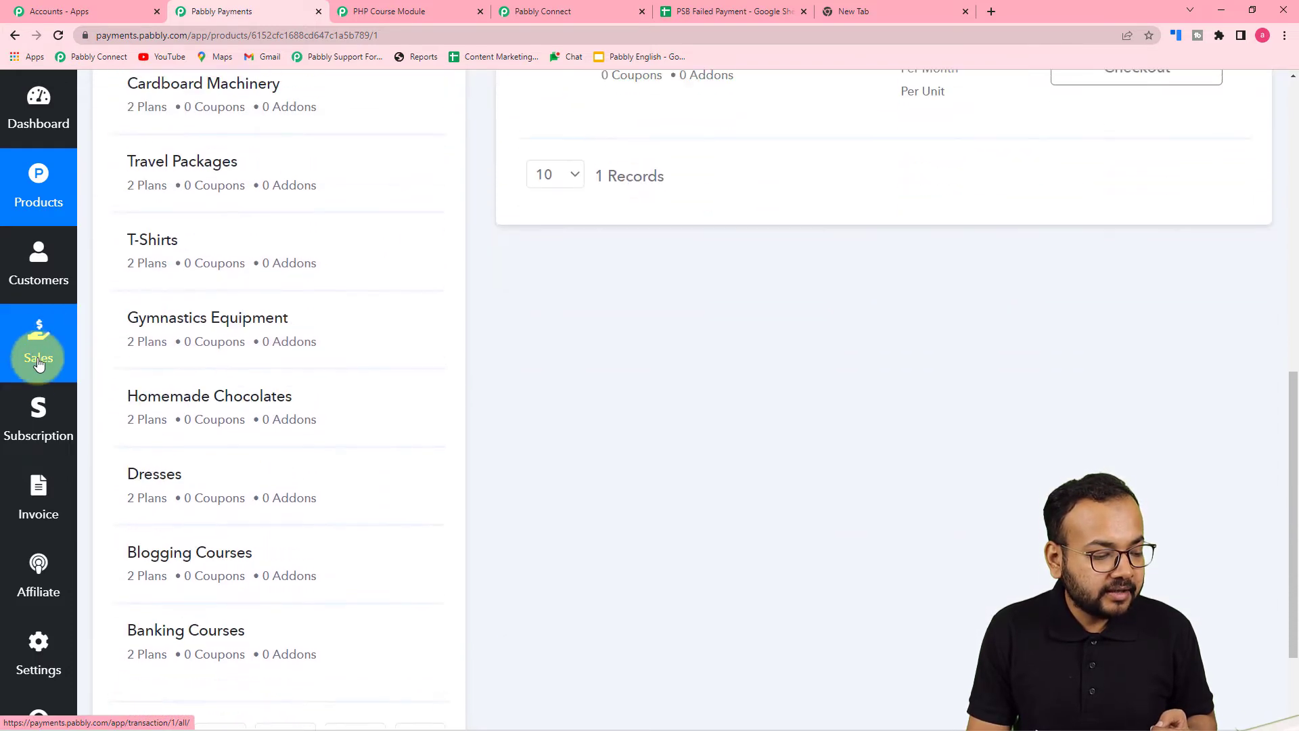
pyautogui.click(46, 651)
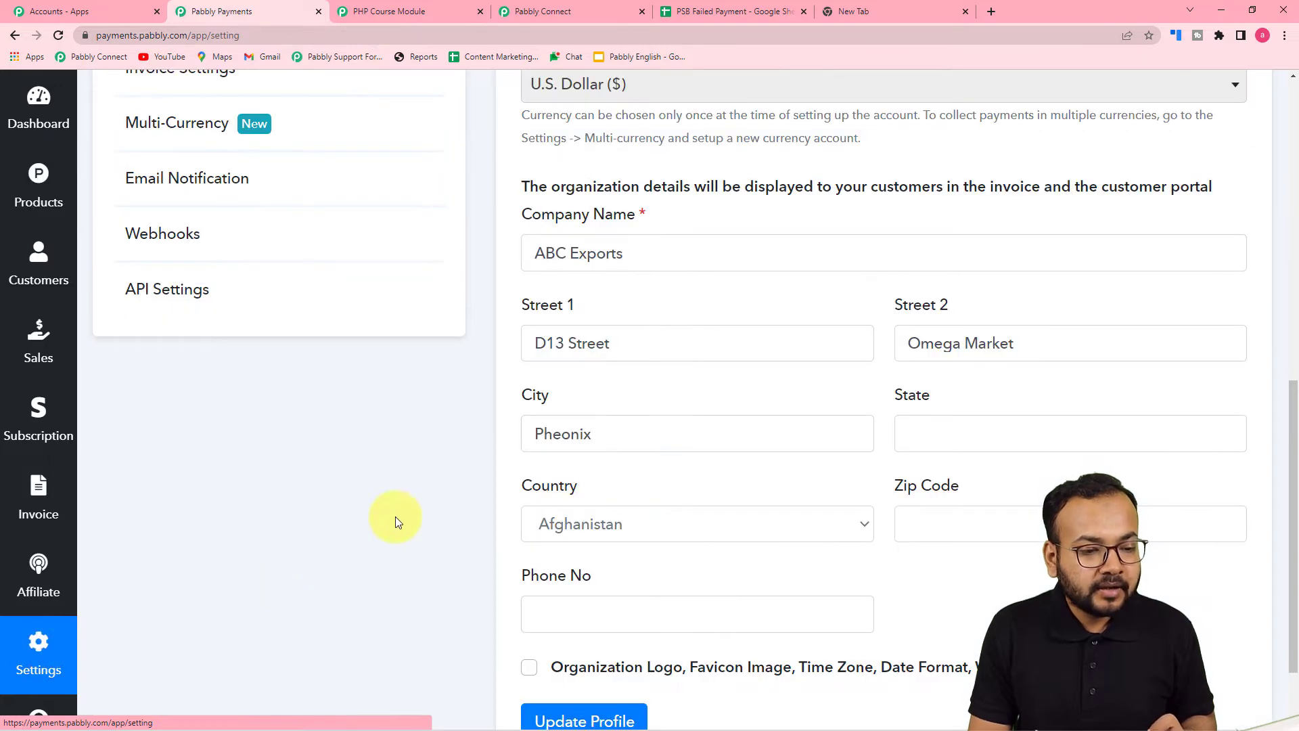
pyautogui.scroll(4, 397, 519)
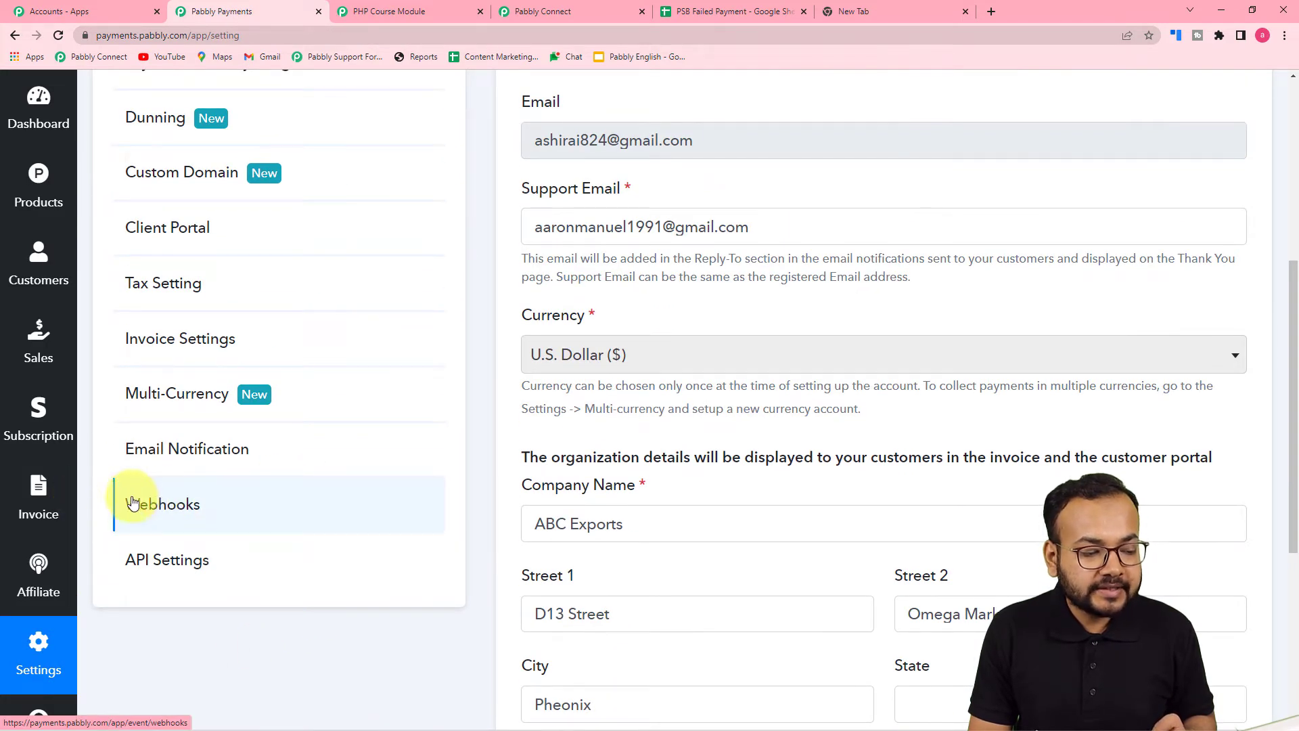
pyautogui.click(169, 505)
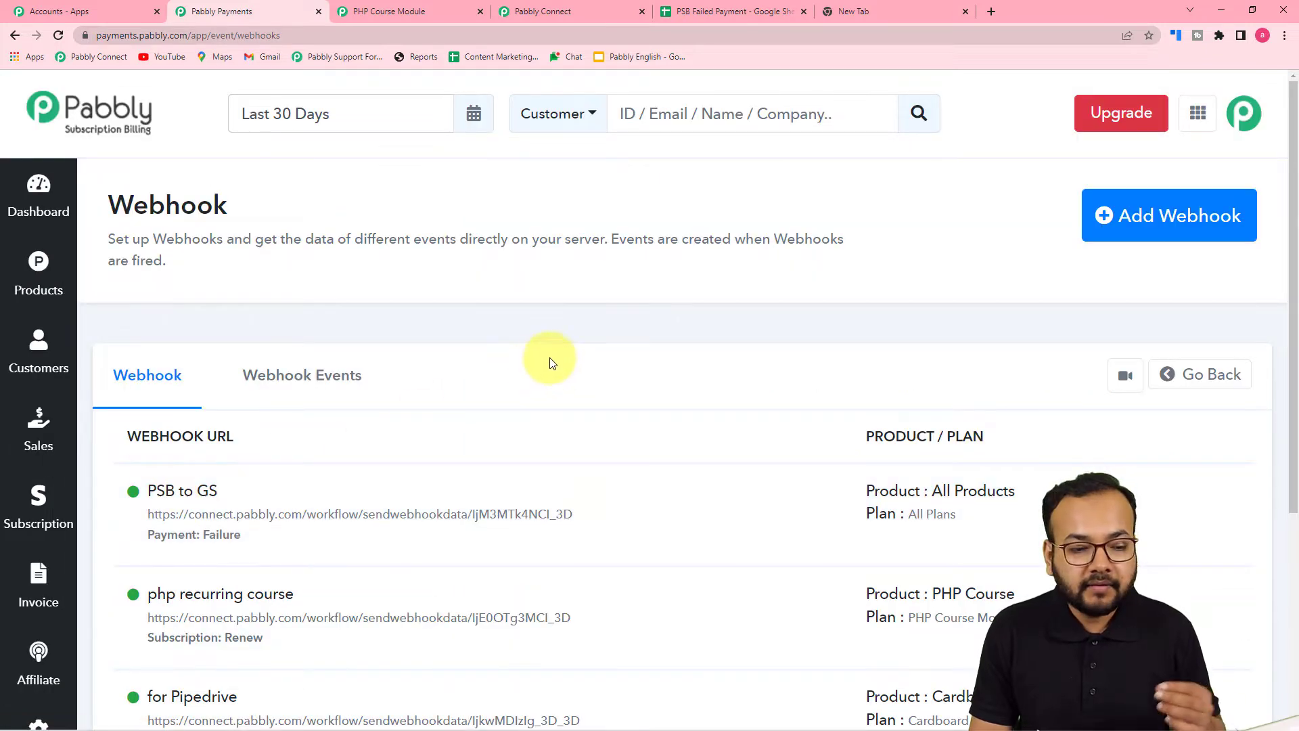
pyautogui.click(1151, 225)
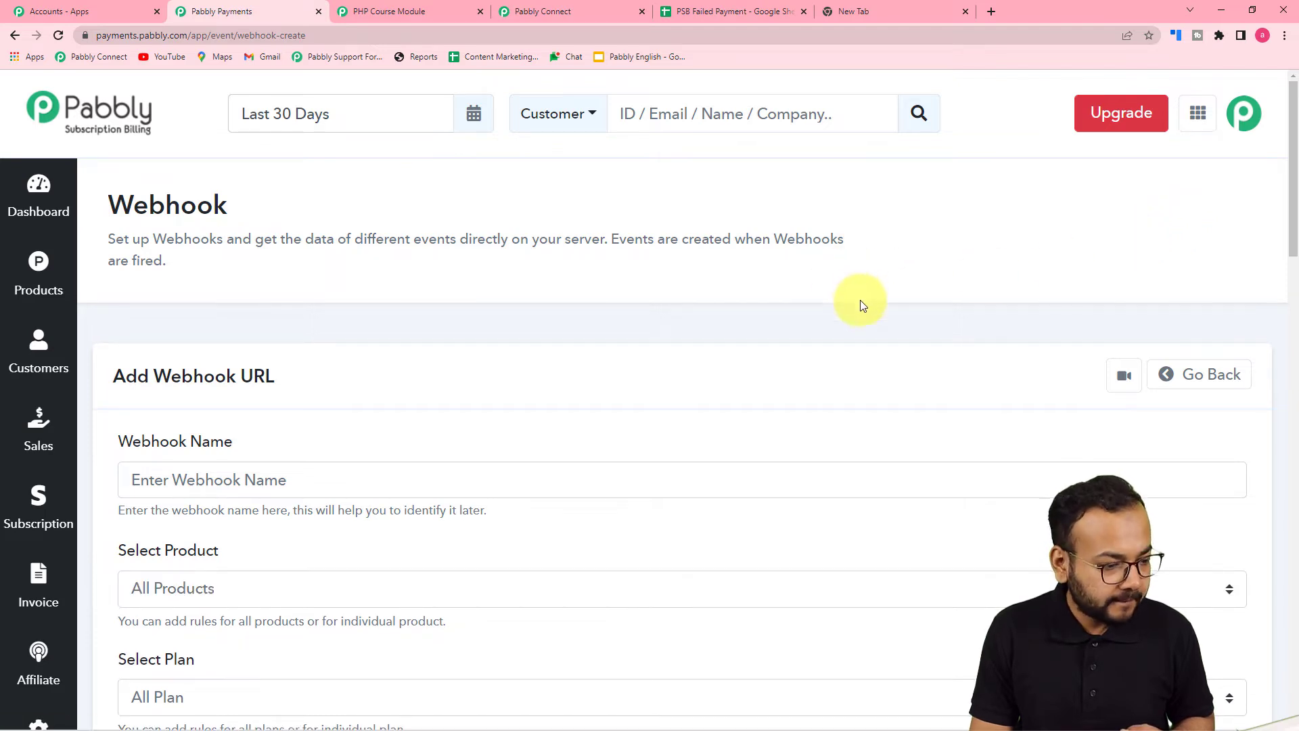
# Name the new webhook 'To Google Sheet'
pyautogui.scroll(-3, 862, 313)
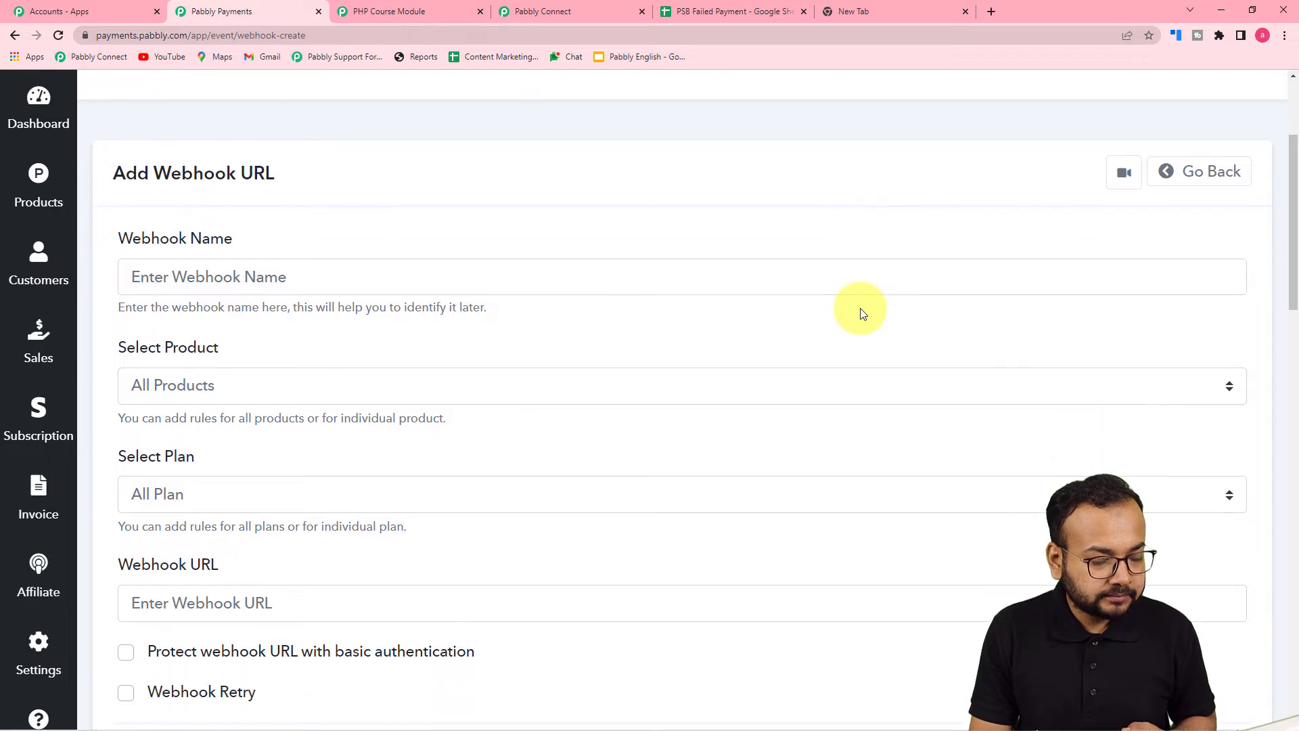
pyautogui.scroll(2, 861, 313)
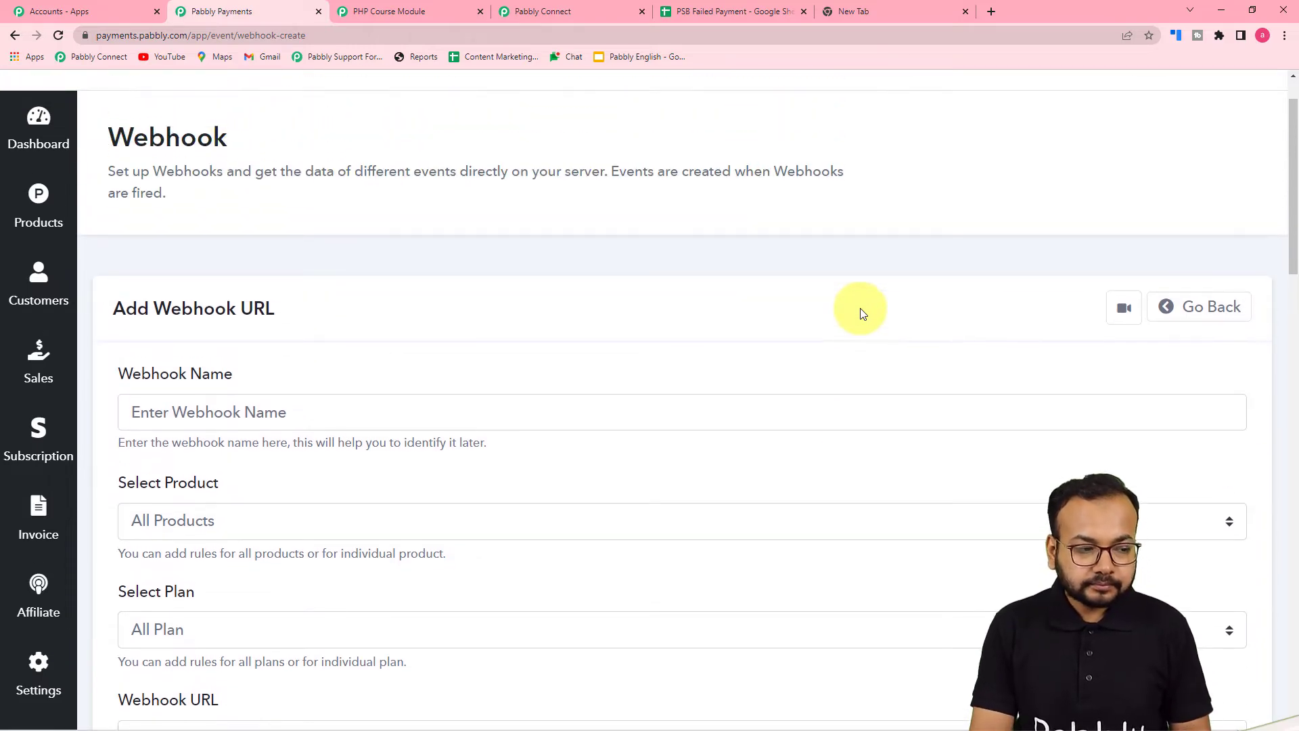
pyautogui.scroll(-2, 862, 313)
pyautogui.scroll(2, 861, 313)
pyautogui.scroll(1, 861, 313)
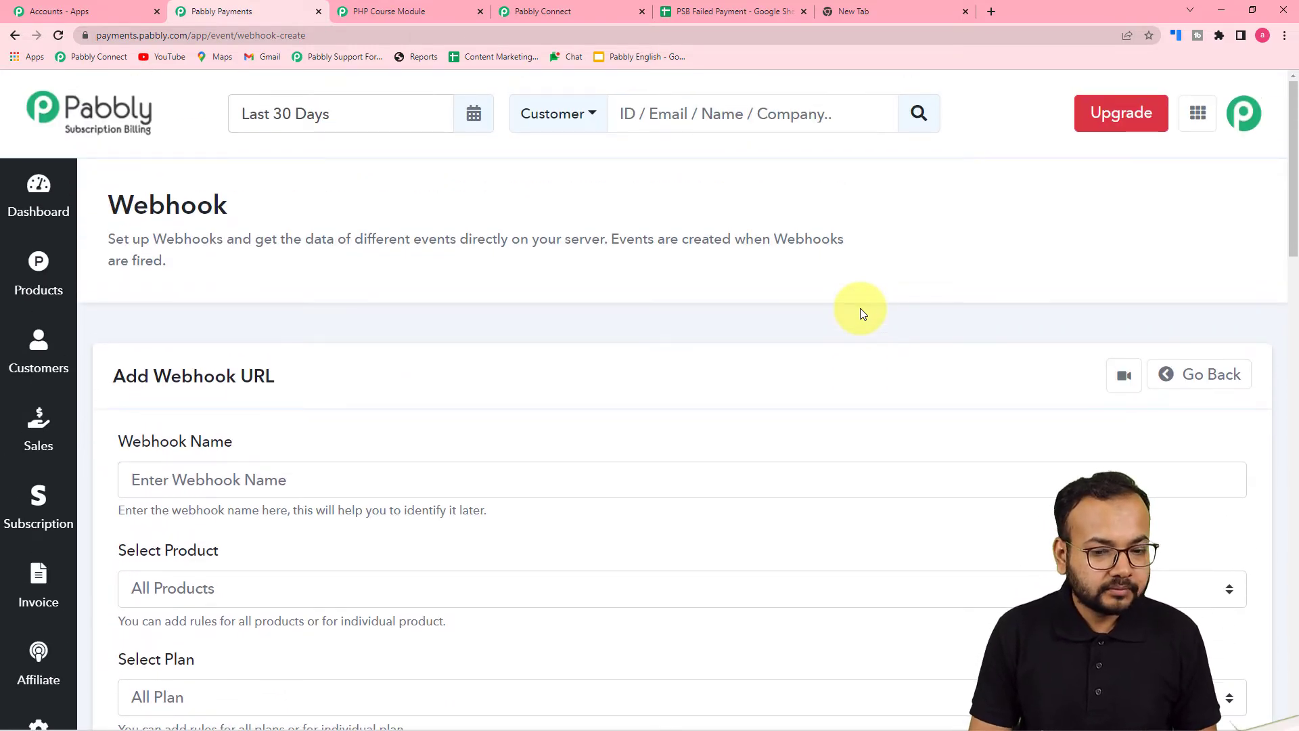
pyautogui.scroll(-2, 861, 312)
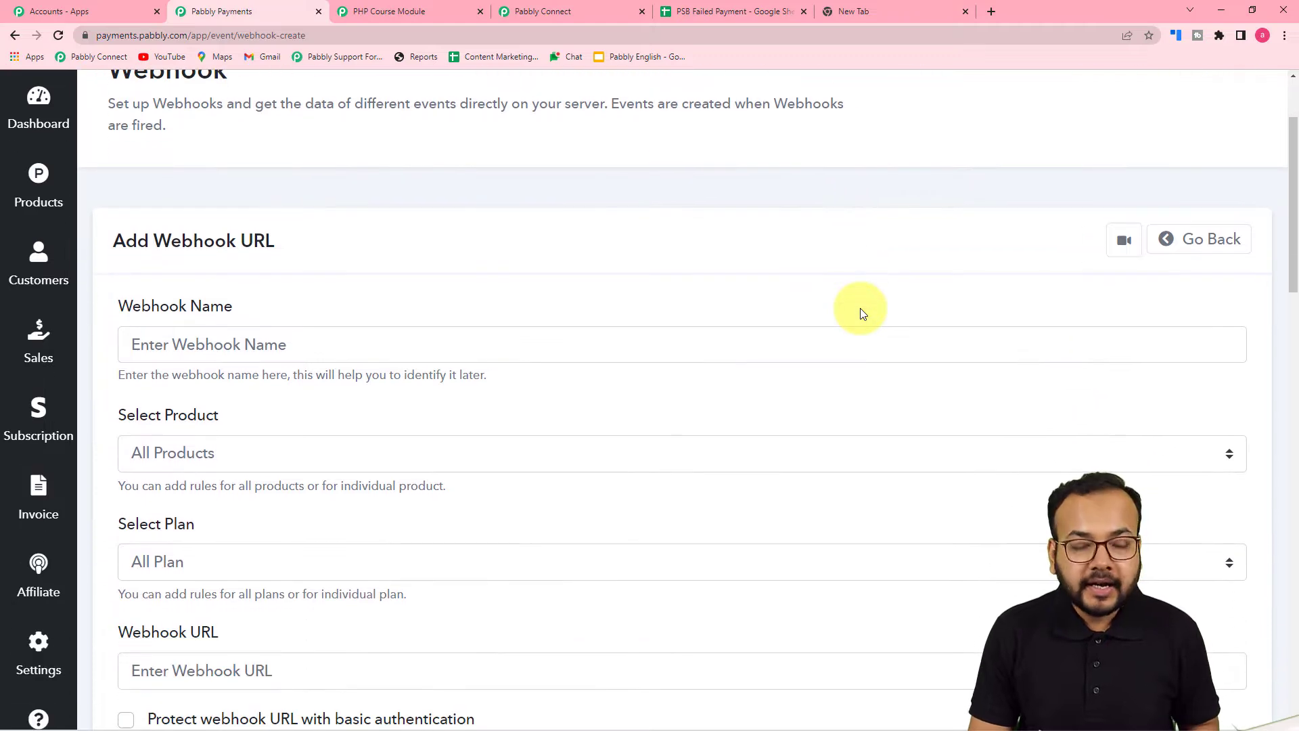
pyautogui.scroll(-1, 861, 312)
pyautogui.scroll(1, 862, 312)
pyautogui.scroll(-1, 862, 313)
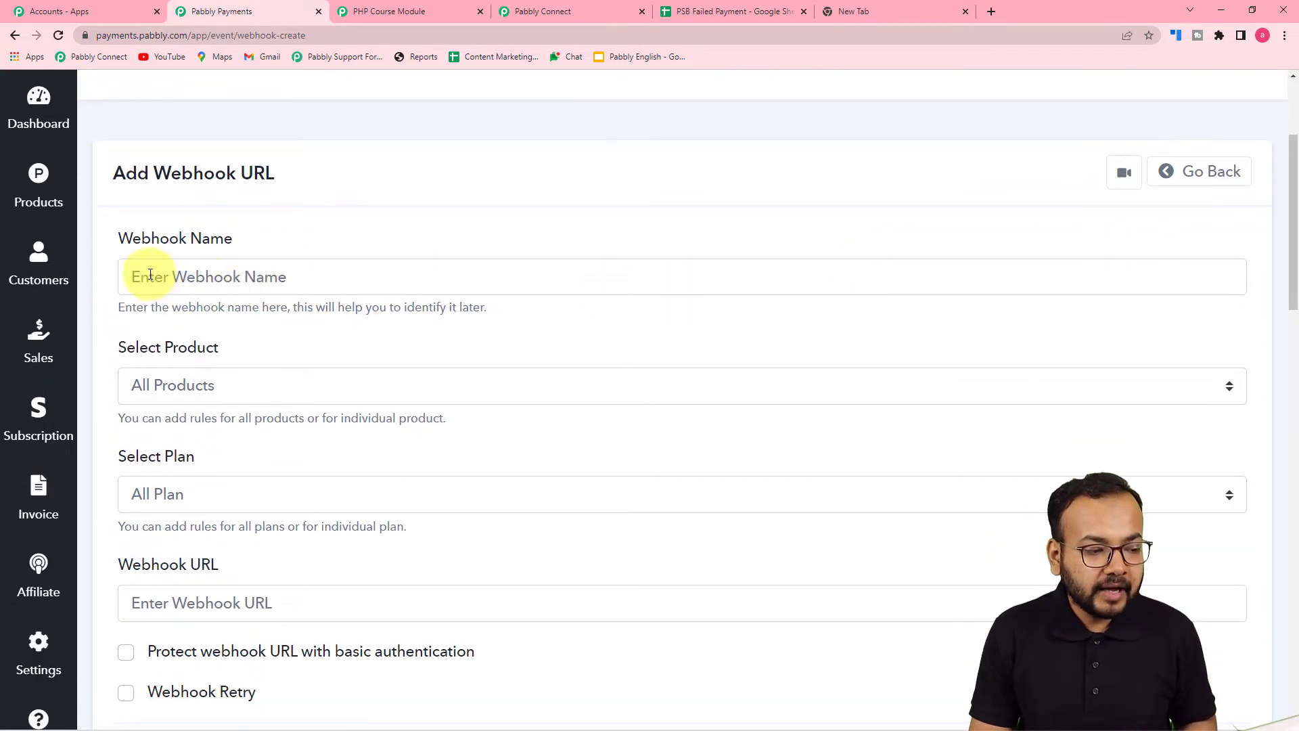
pyautogui.click(284, 277)
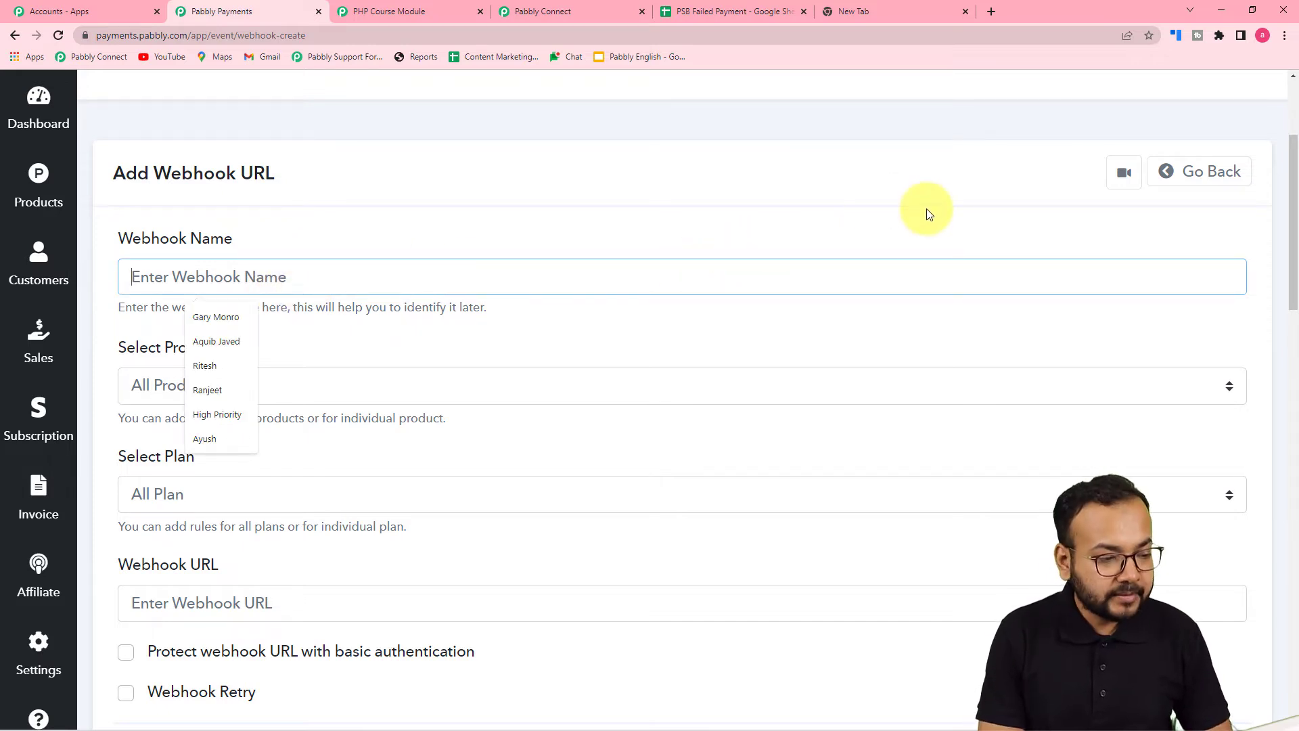
pyautogui.write('To Goo')
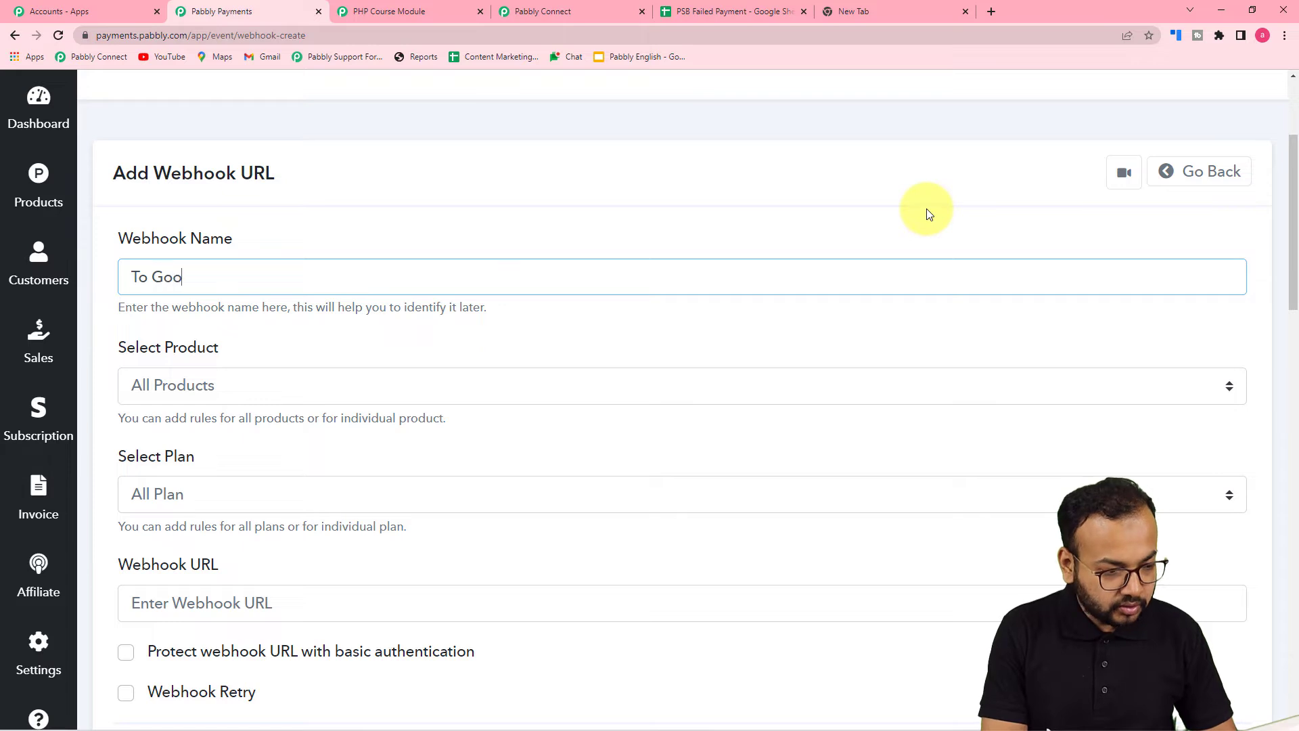
pyautogui.write('gle Sheets')
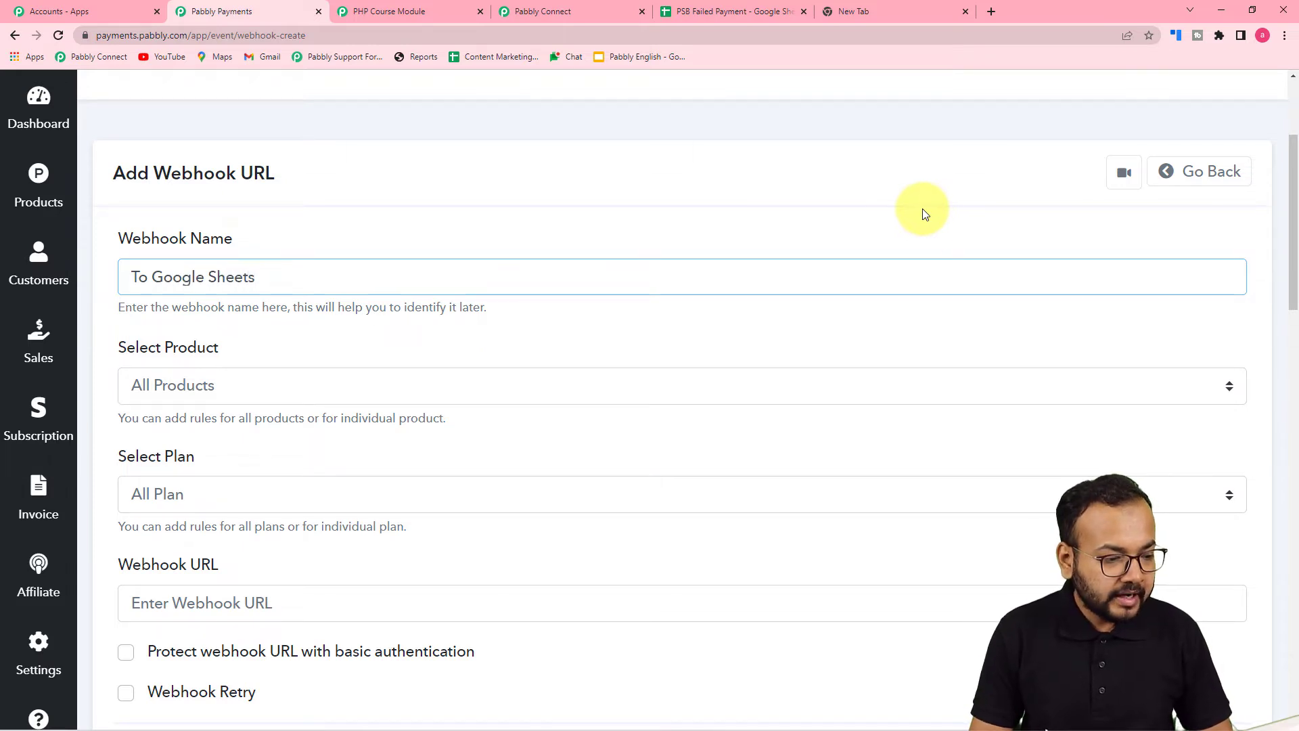
pyautogui.click(960, 353)
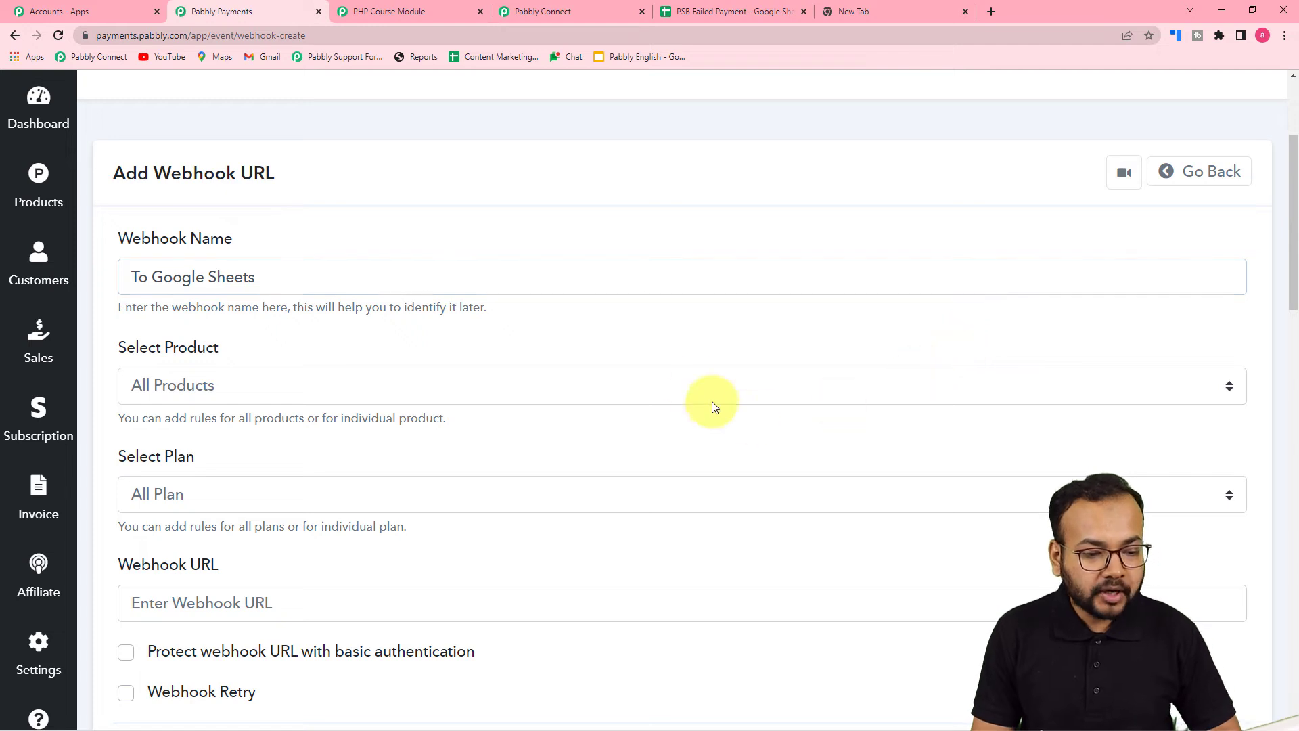
# Limit the webhook to the PHP Course product and PHP Course Module plan
pyautogui.click(686, 379)
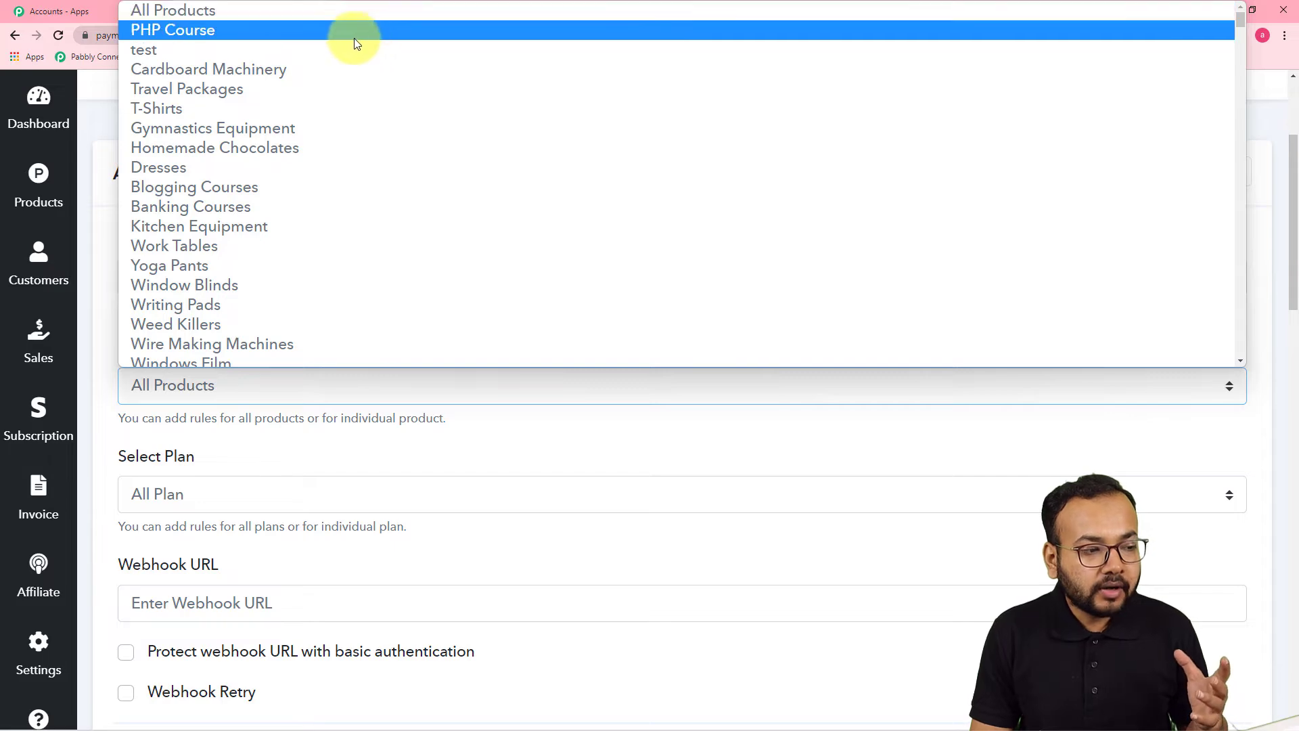
pyautogui.click(188, 34)
pyautogui.scroll(-4, 352, 419)
pyautogui.click(302, 215)
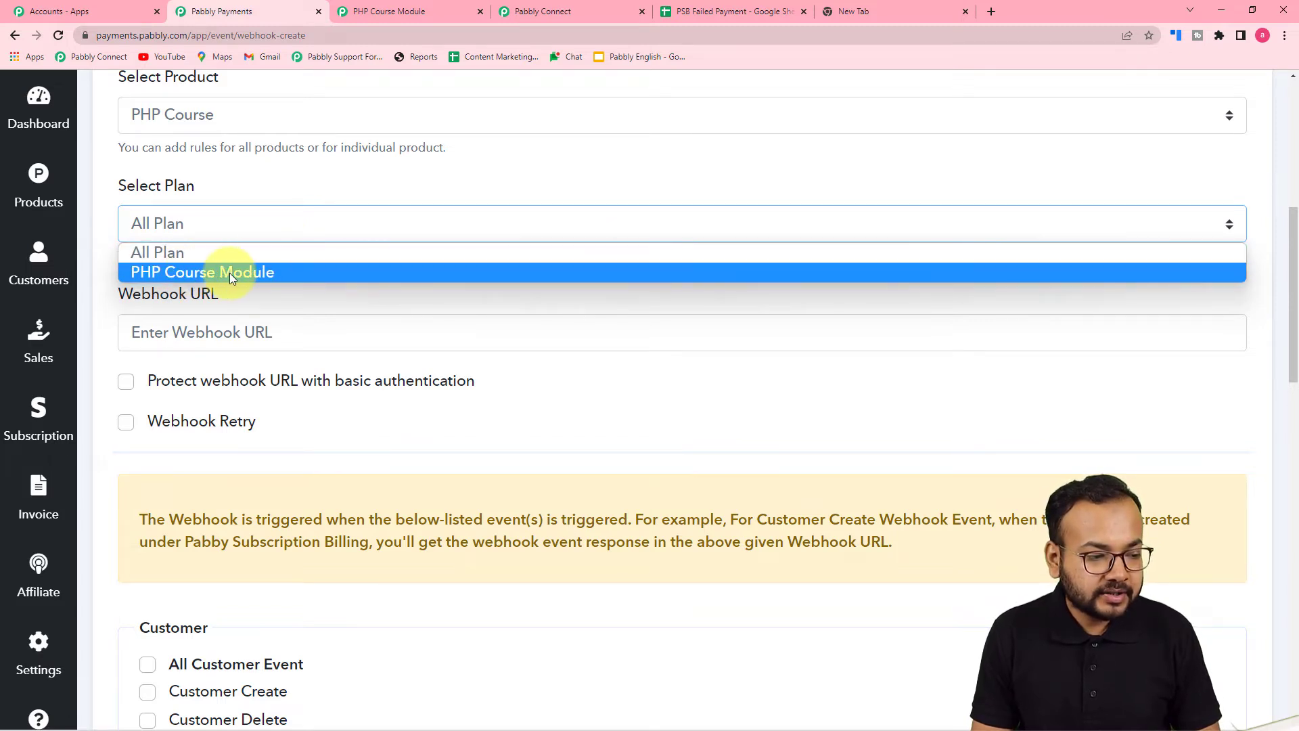
pyautogui.click(250, 273)
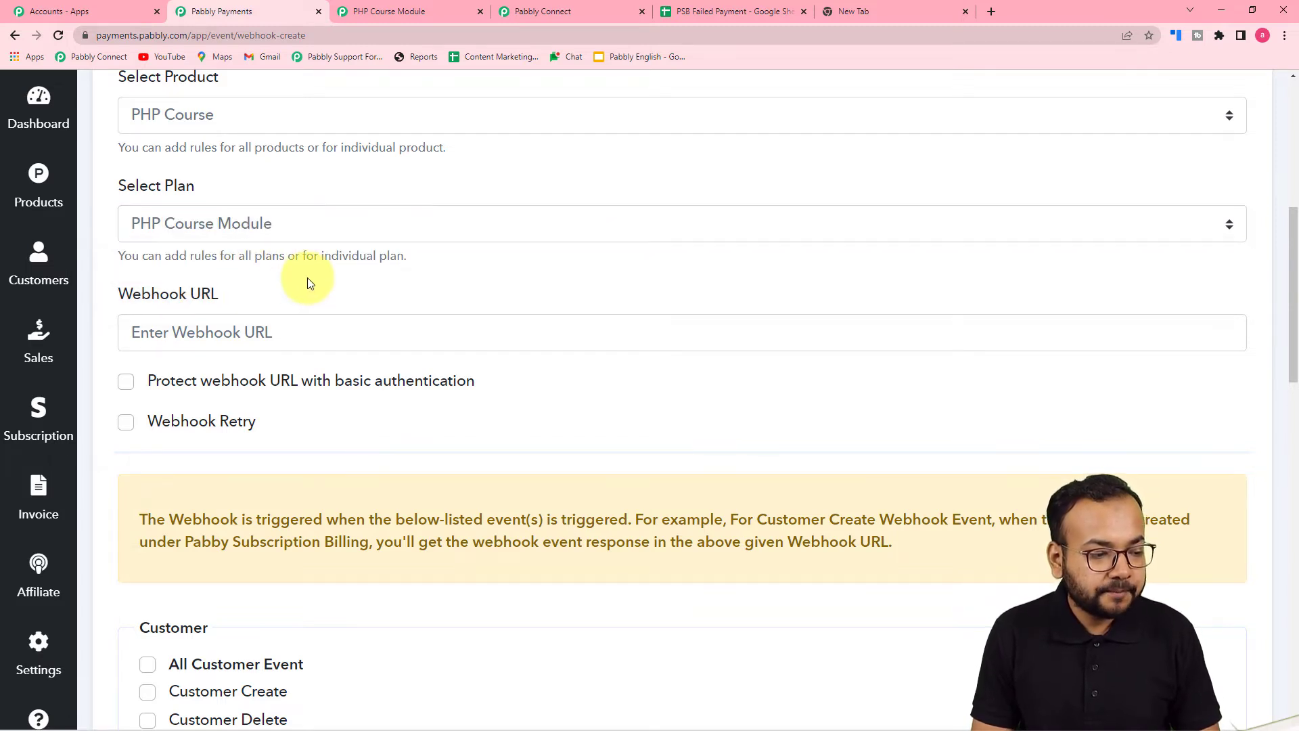
pyautogui.scroll(-1, 307, 279)
pyautogui.scroll(-1, 307, 281)
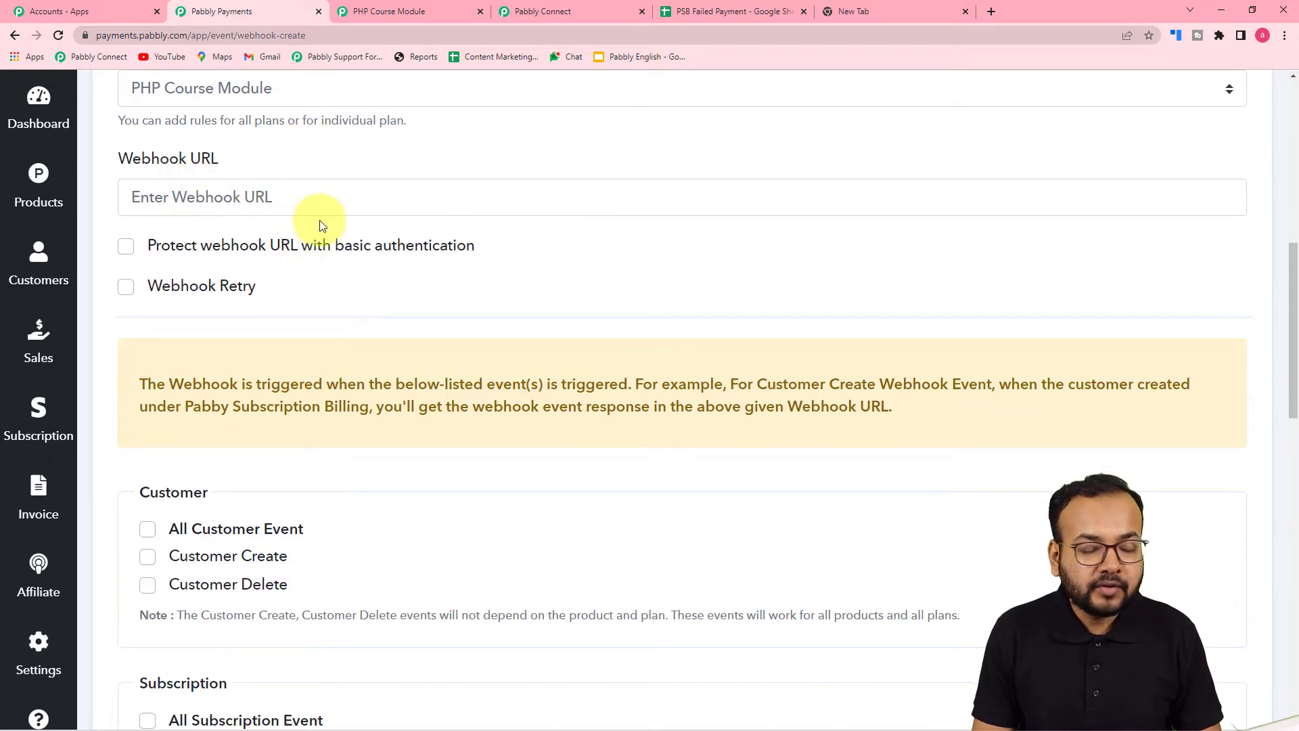
# Copy the workflow's webhook URL from Pabbly Connect
pyautogui.click(561, 9)
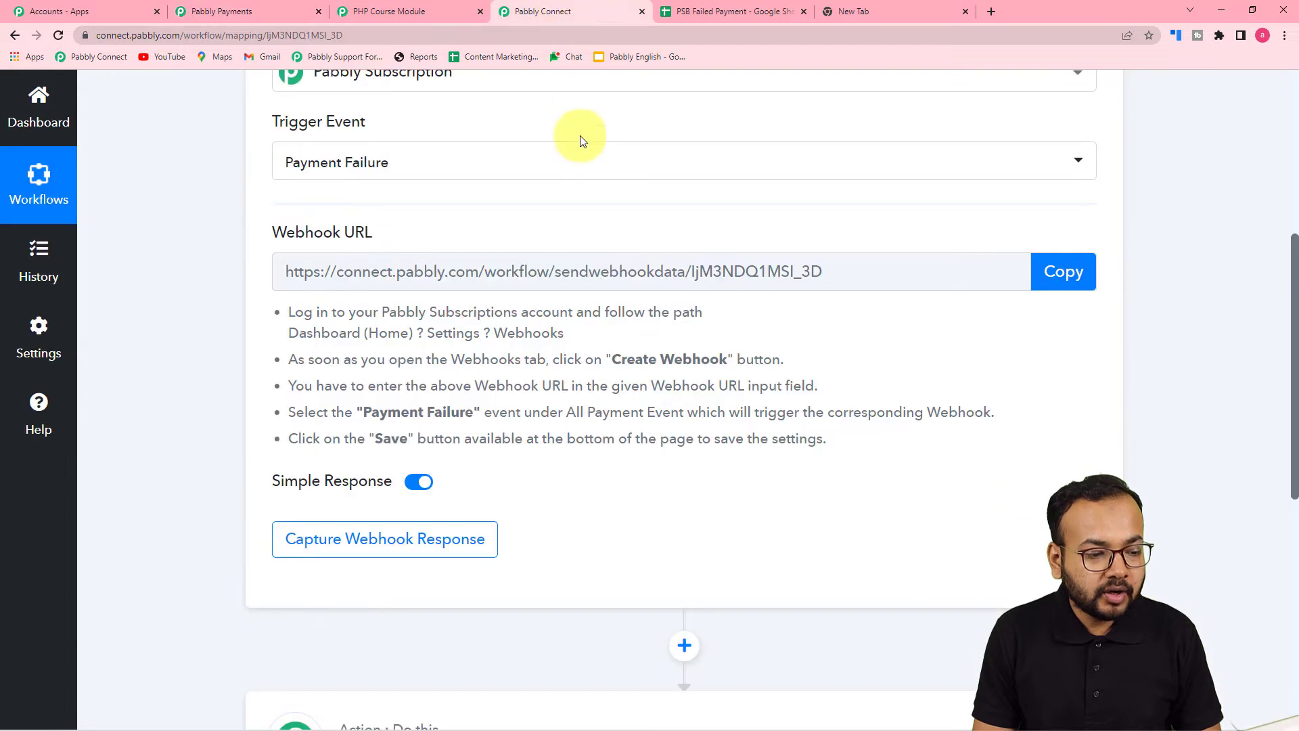
pyautogui.click(1064, 271)
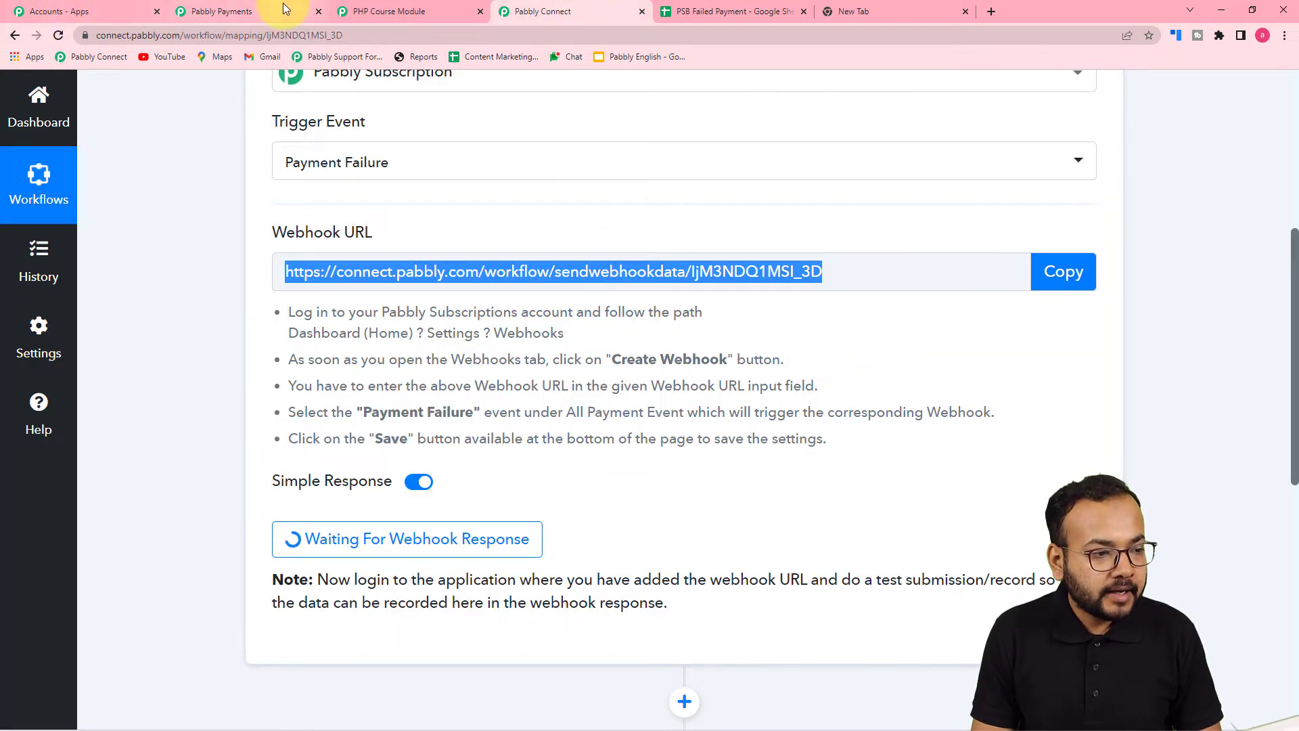
pyautogui.click(266, 11)
# Paste the Pabbly Connect webhook URL into the Webhook URL field
pyautogui.click(167, 195)
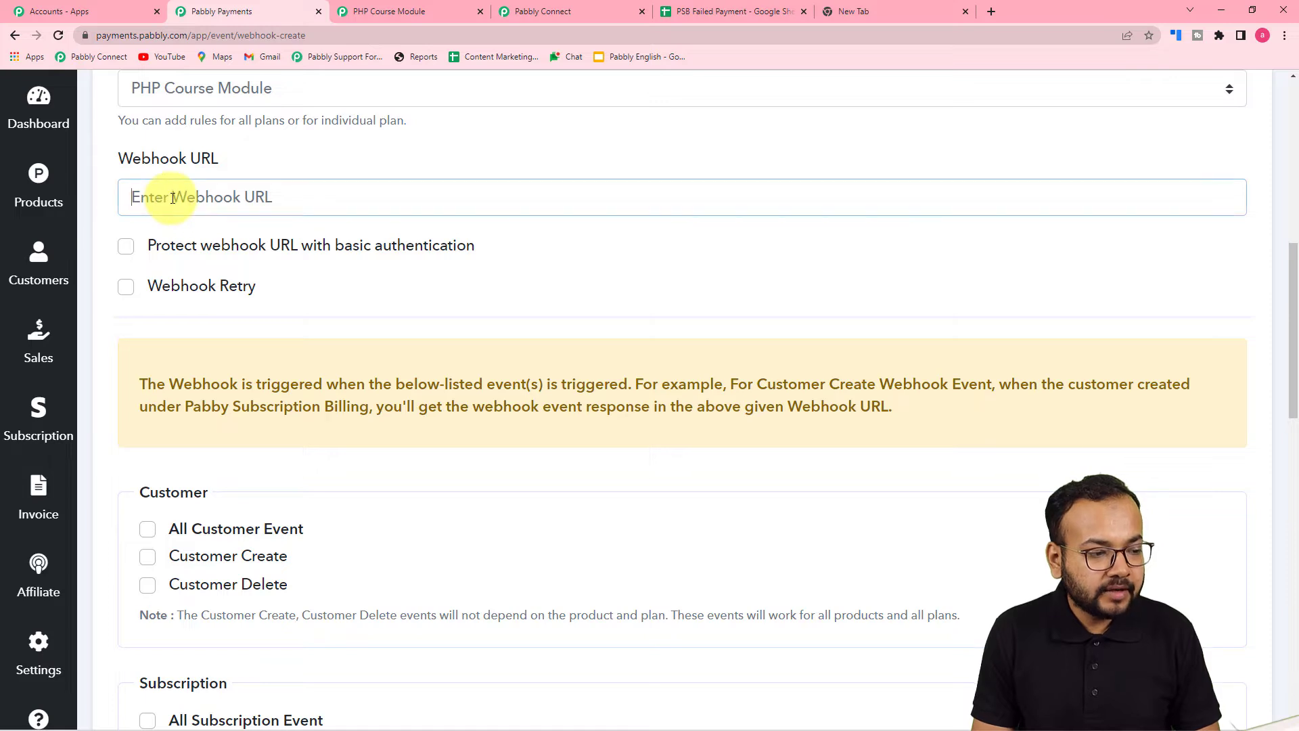
pyautogui.rightClick(171, 198)
pyautogui.click(230, 322)
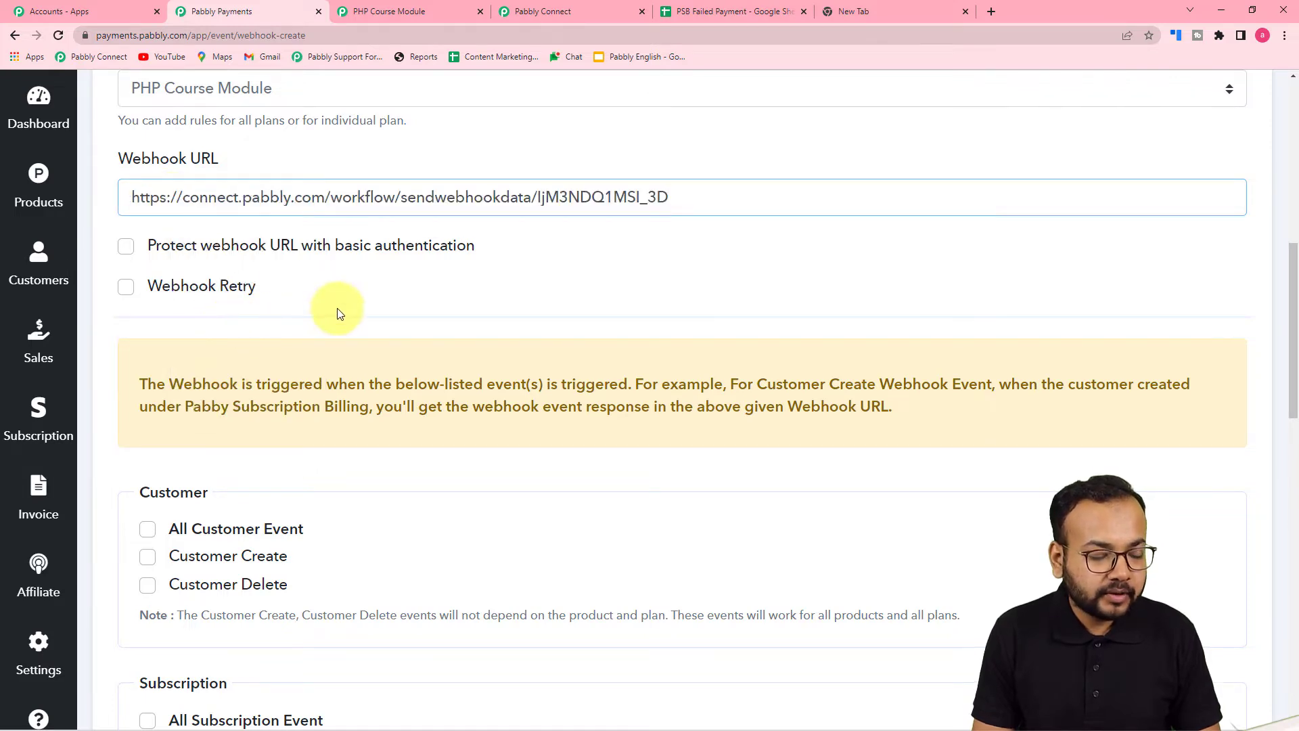
# Tick the Payment Failure event and save the webhook
pyautogui.scroll(-1, 339, 311)
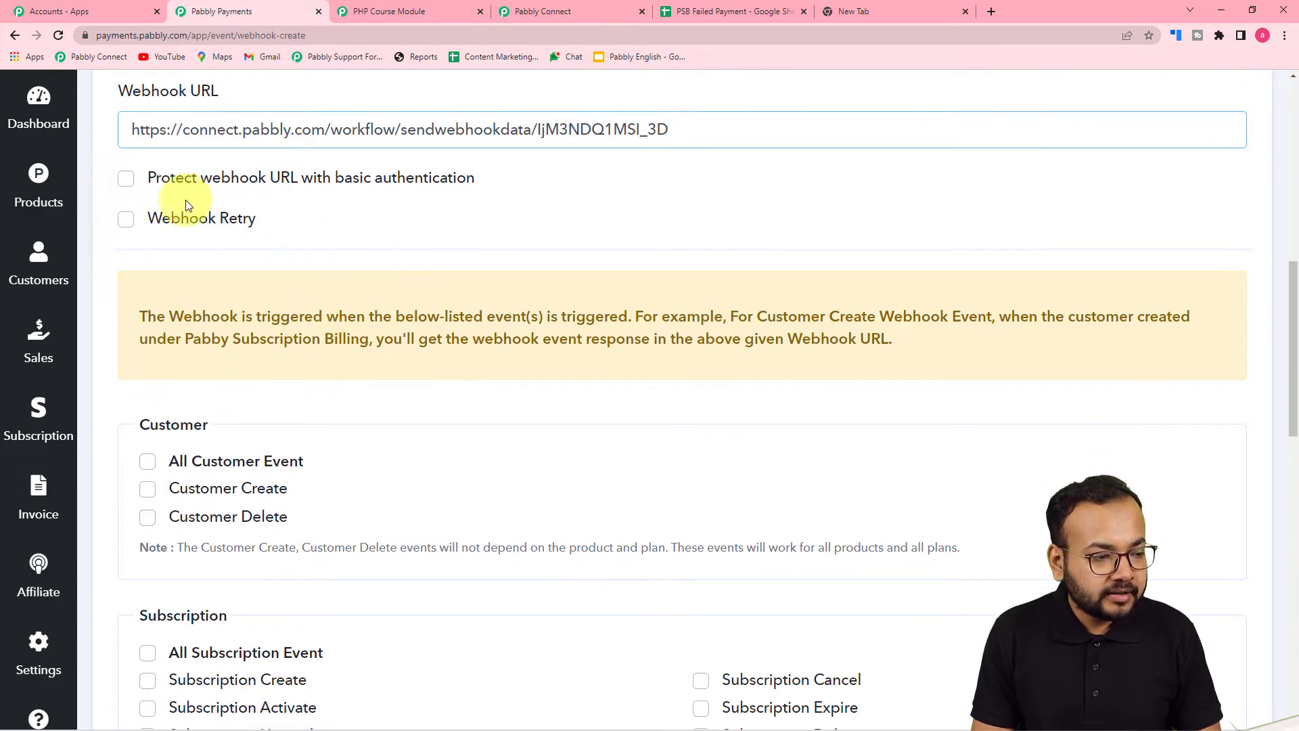
pyautogui.scroll(-2, 173, 298)
pyautogui.scroll(-1, 217, 193)
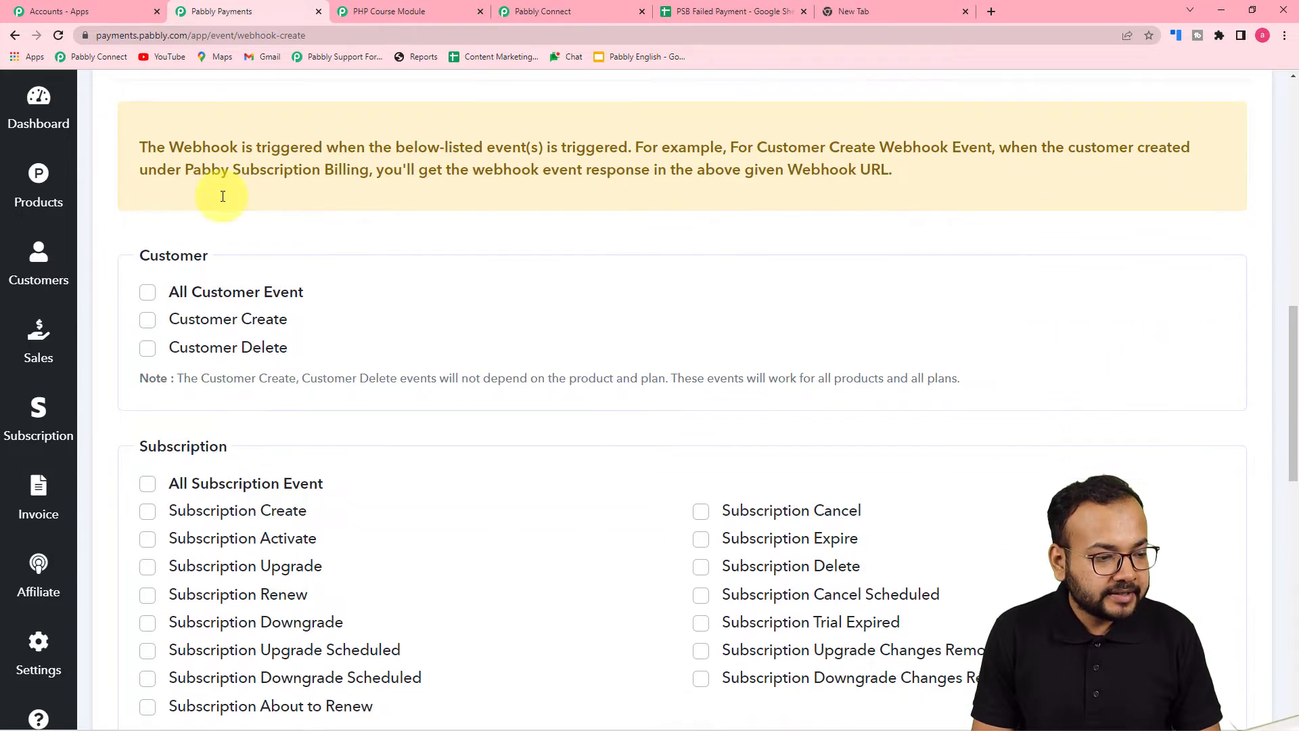
pyautogui.scroll(-1, 264, 197)
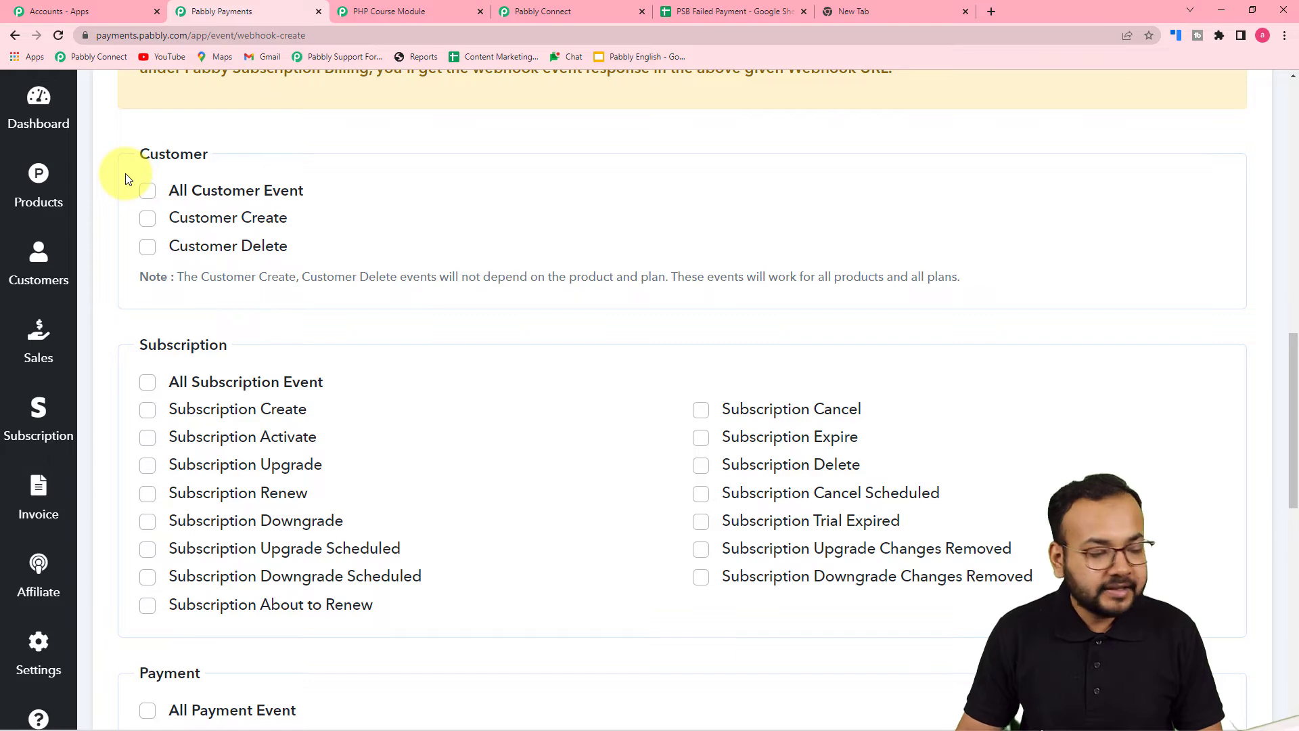
pyautogui.scroll(-1, 169, 206)
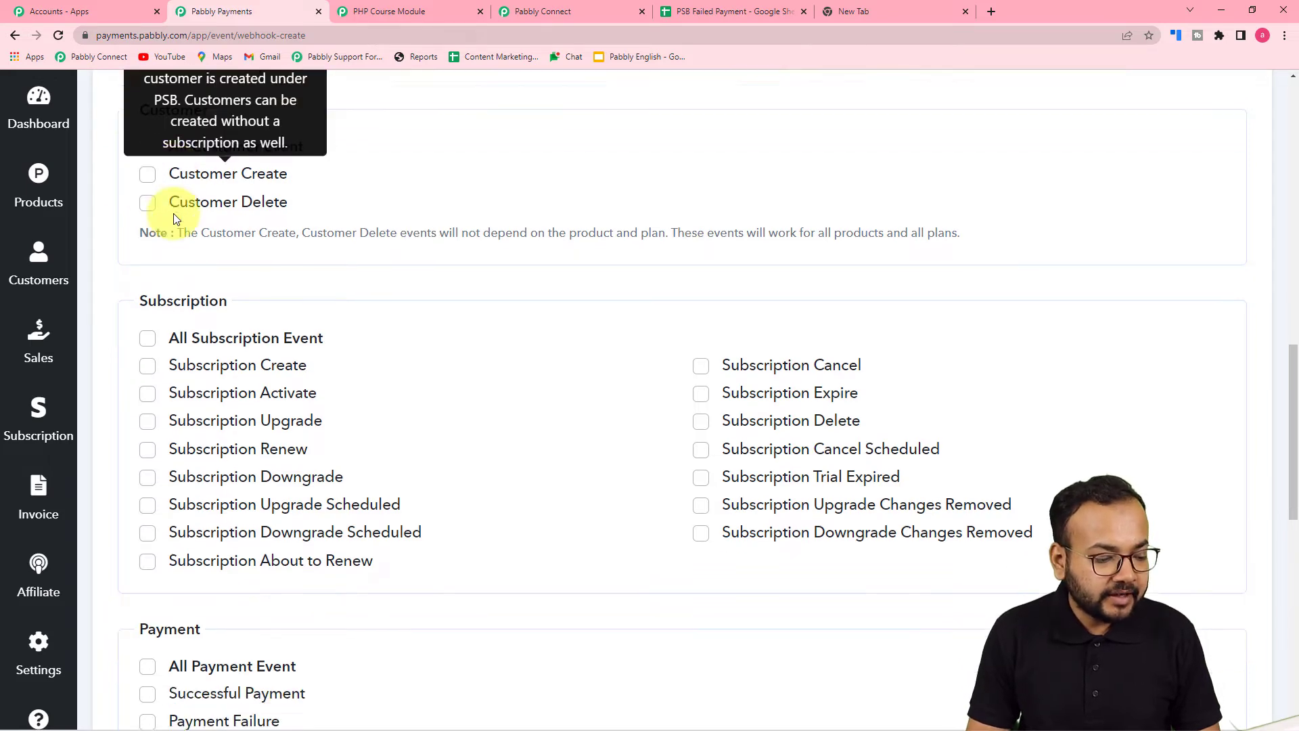
pyautogui.scroll(2, 234, 264)
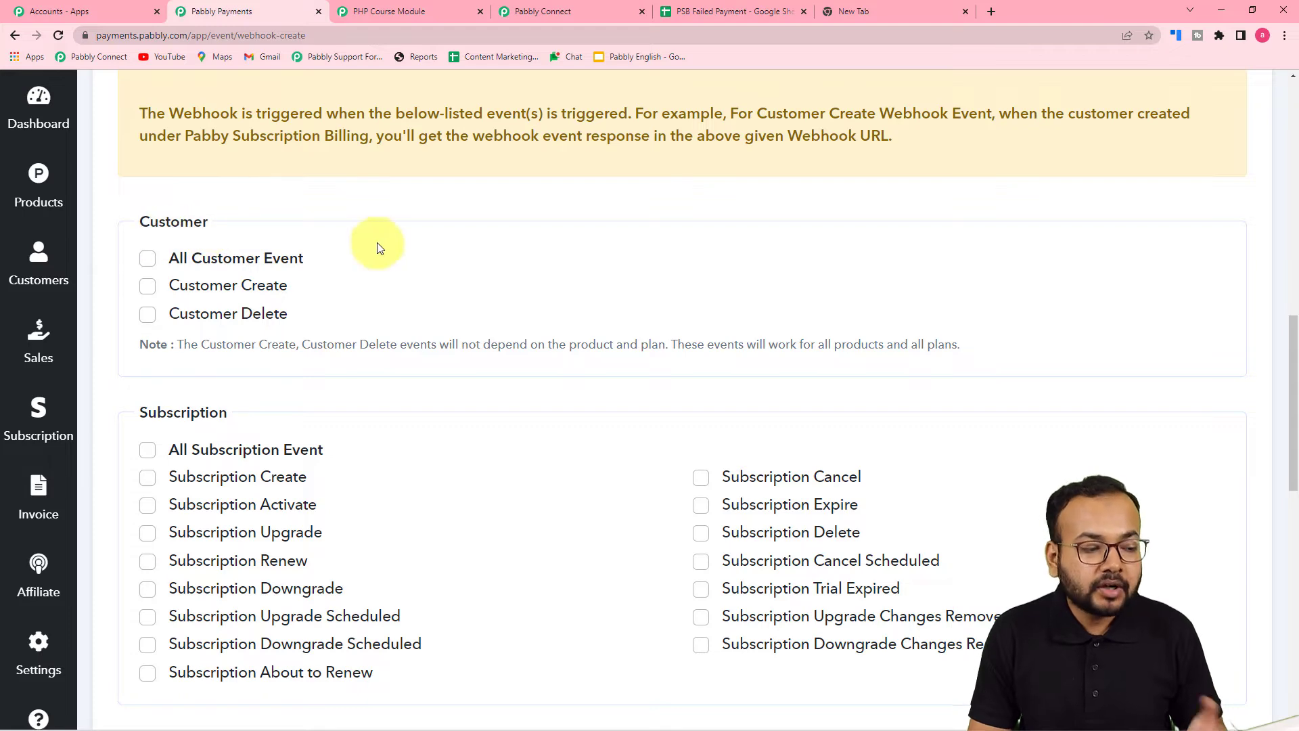
pyautogui.scroll(-6, 382, 249)
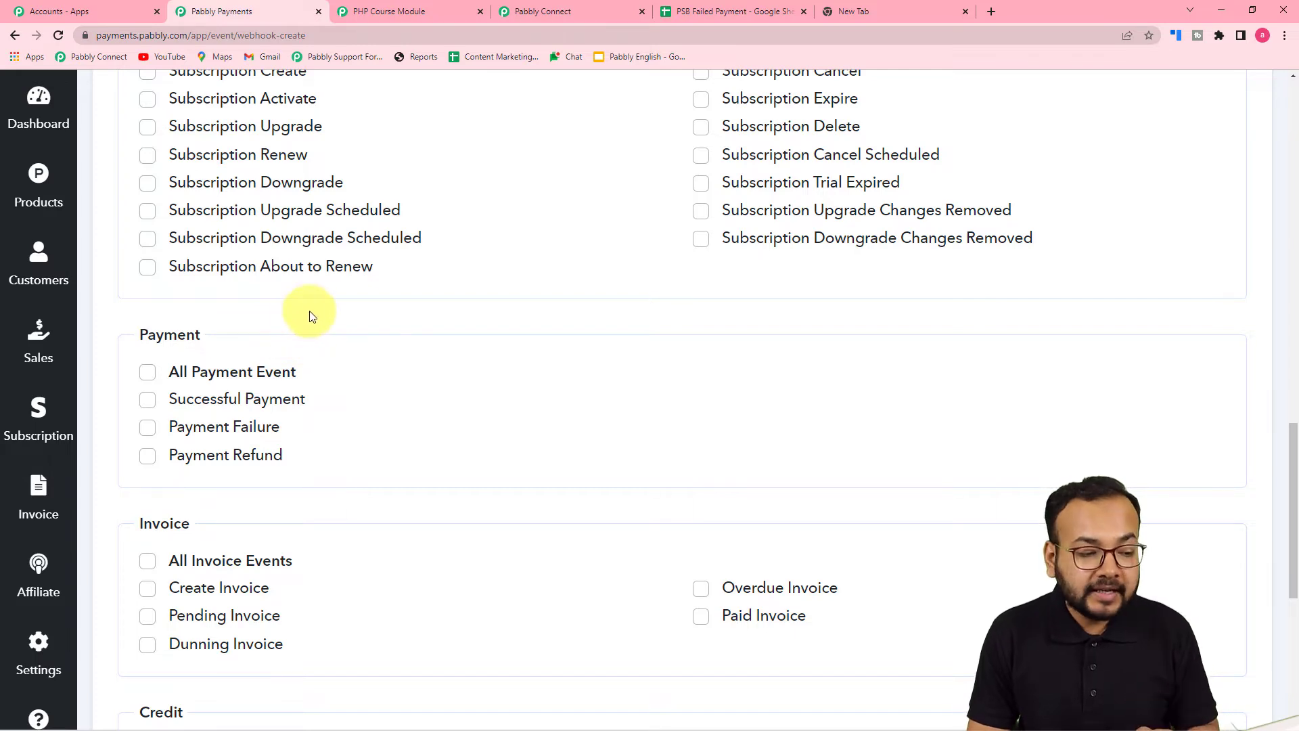
pyautogui.scroll(-2, 144, 306)
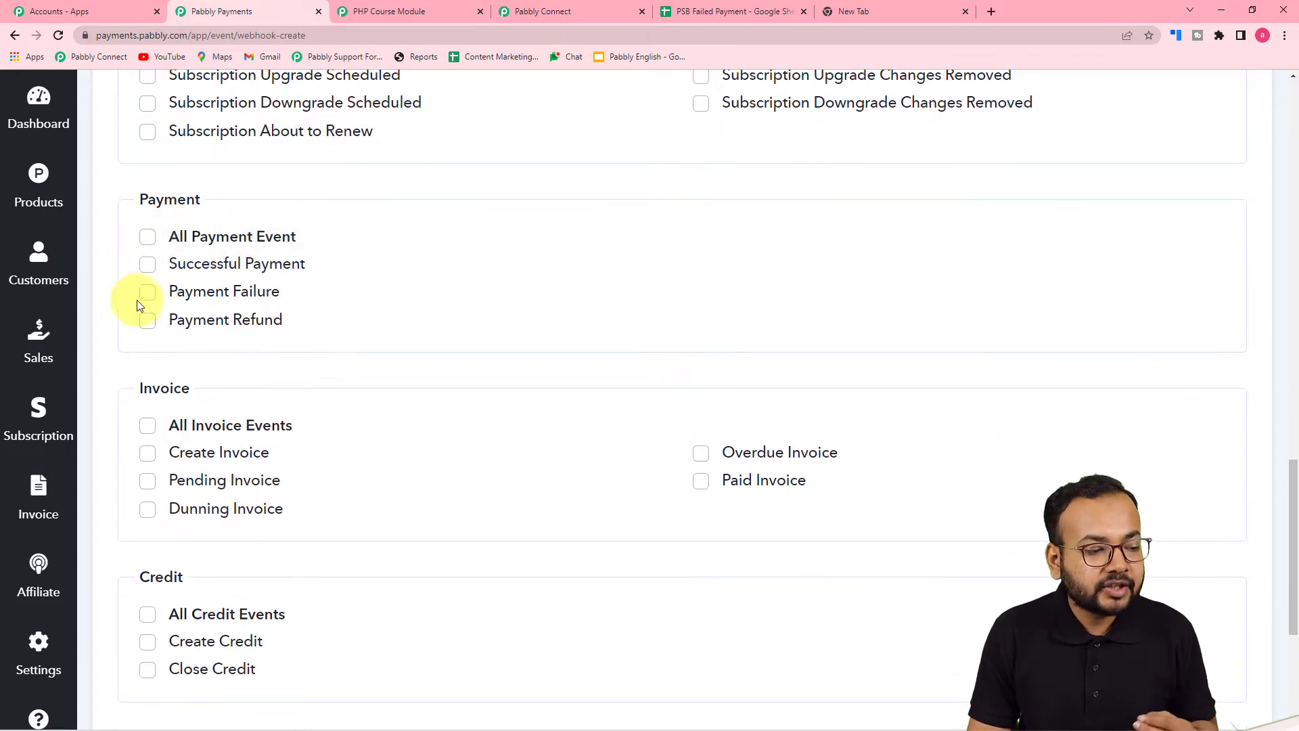
pyautogui.moveTo(266, 293)
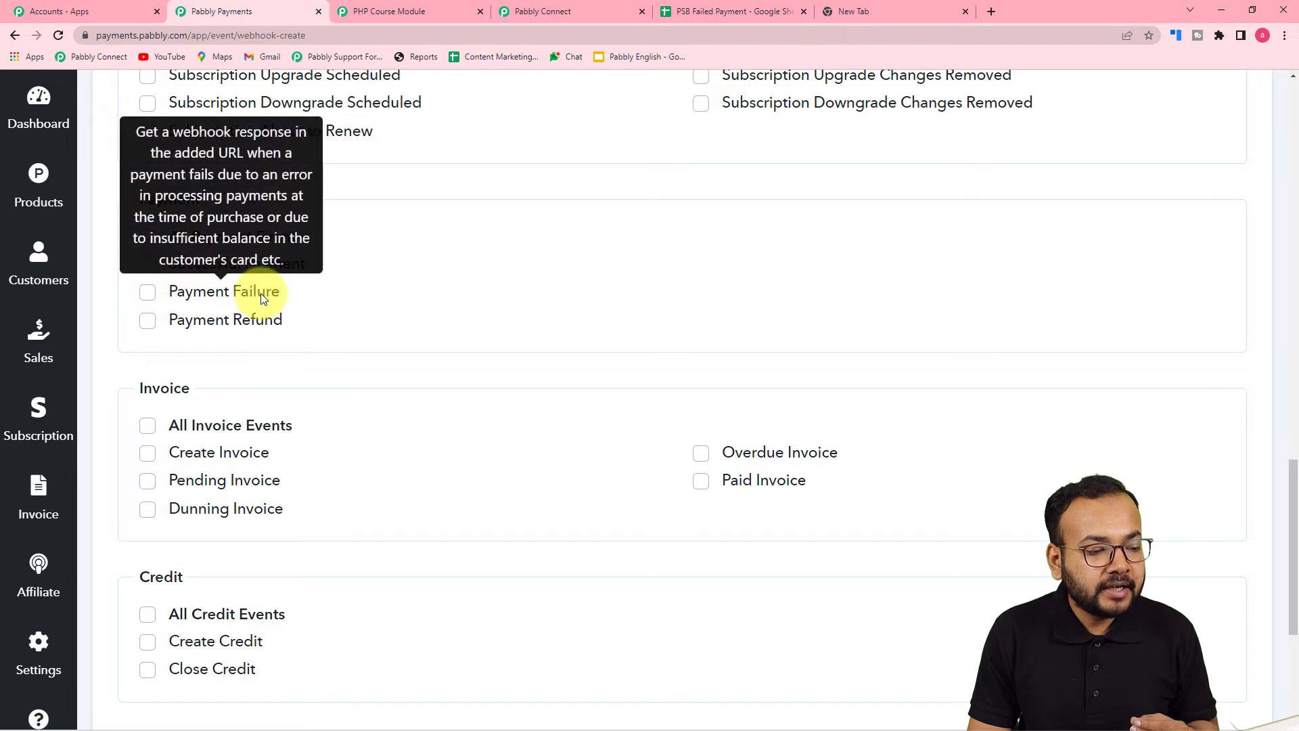
pyautogui.click(148, 295)
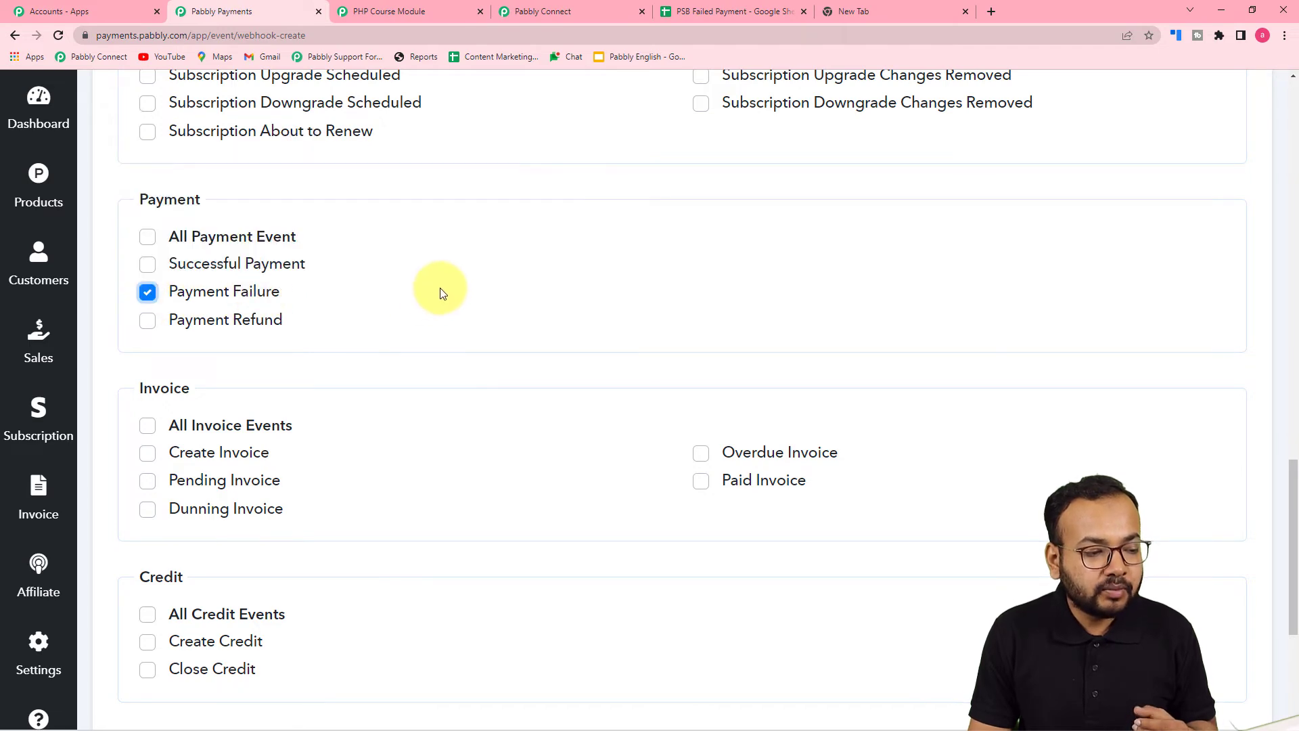
pyautogui.scroll(-5, 440, 293)
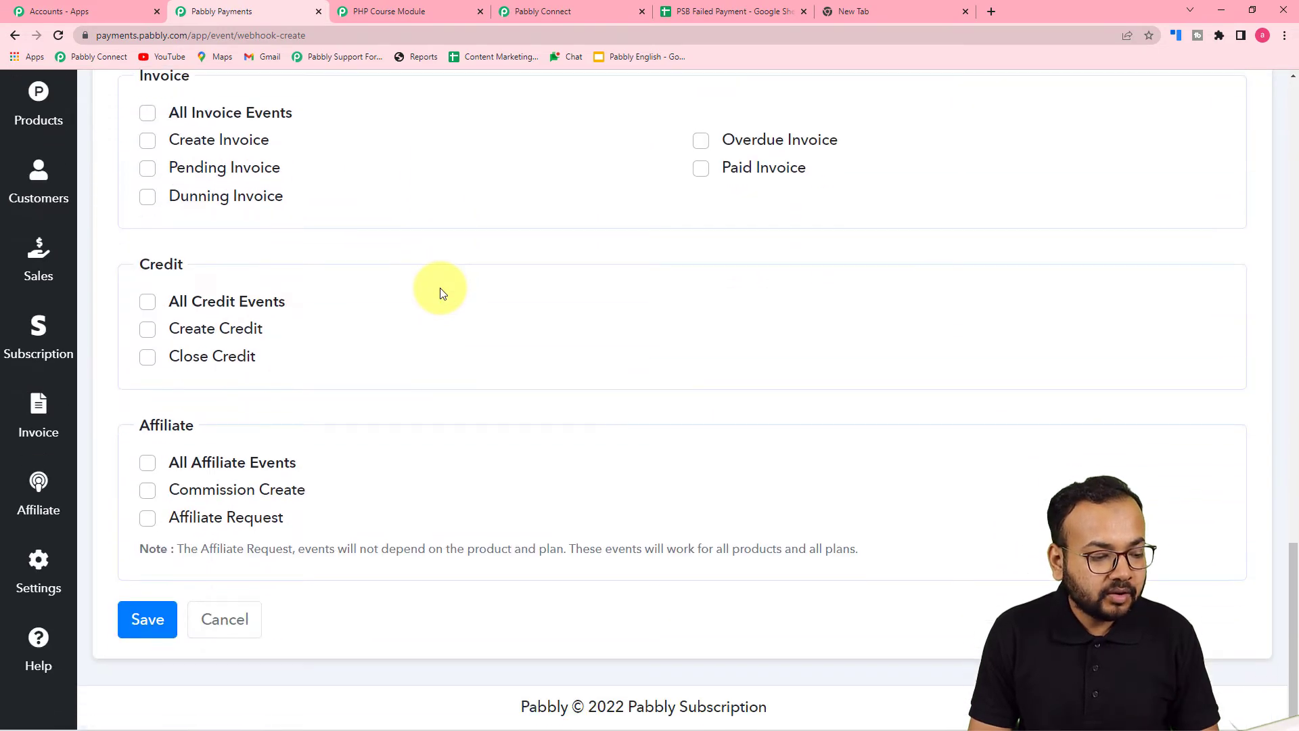
pyautogui.click(146, 616)
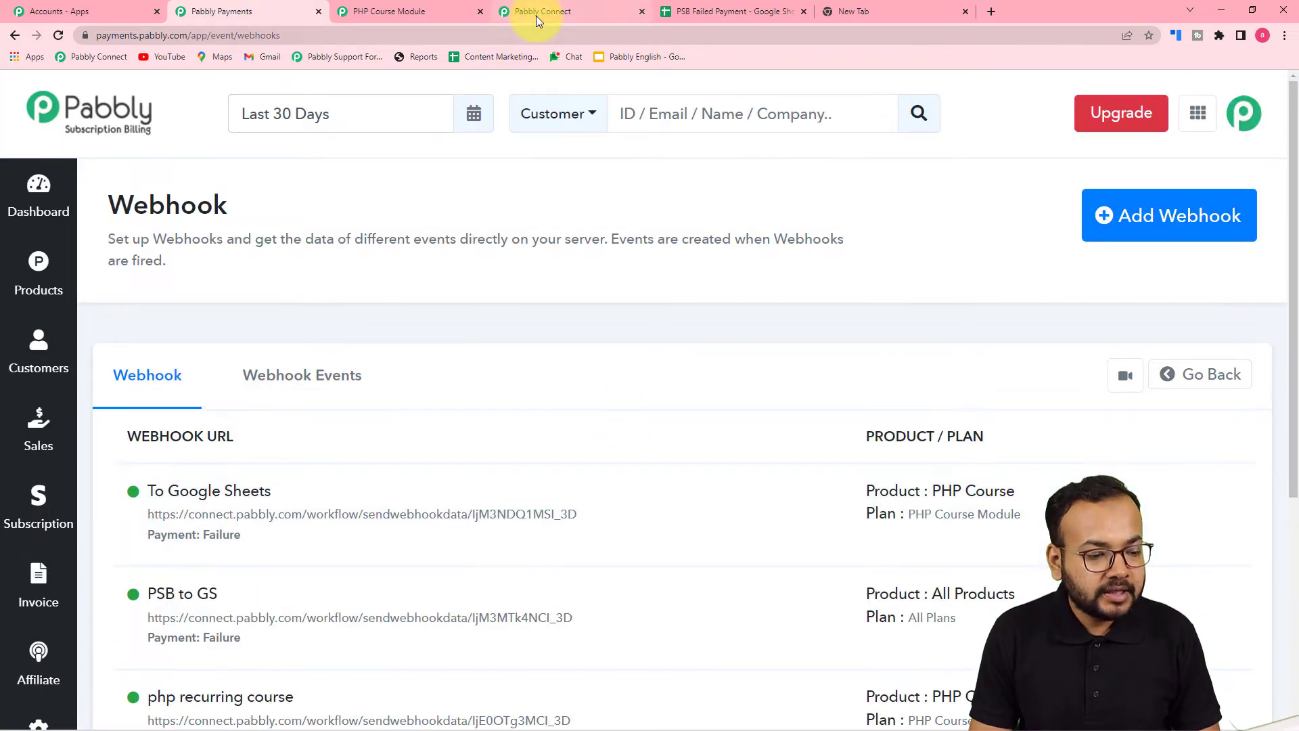
pyautogui.click(536, 15)
pyautogui.scroll(-3, 221, 206)
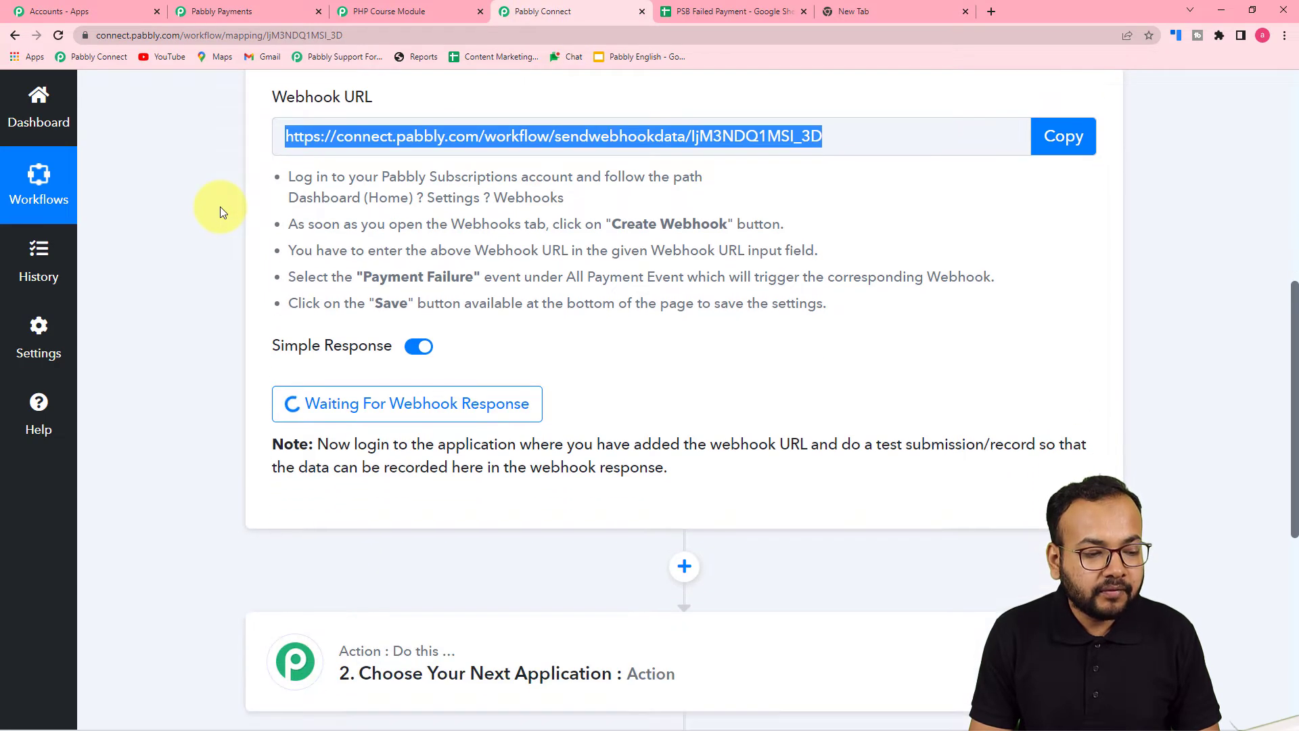
pyautogui.scroll(2, 972, 159)
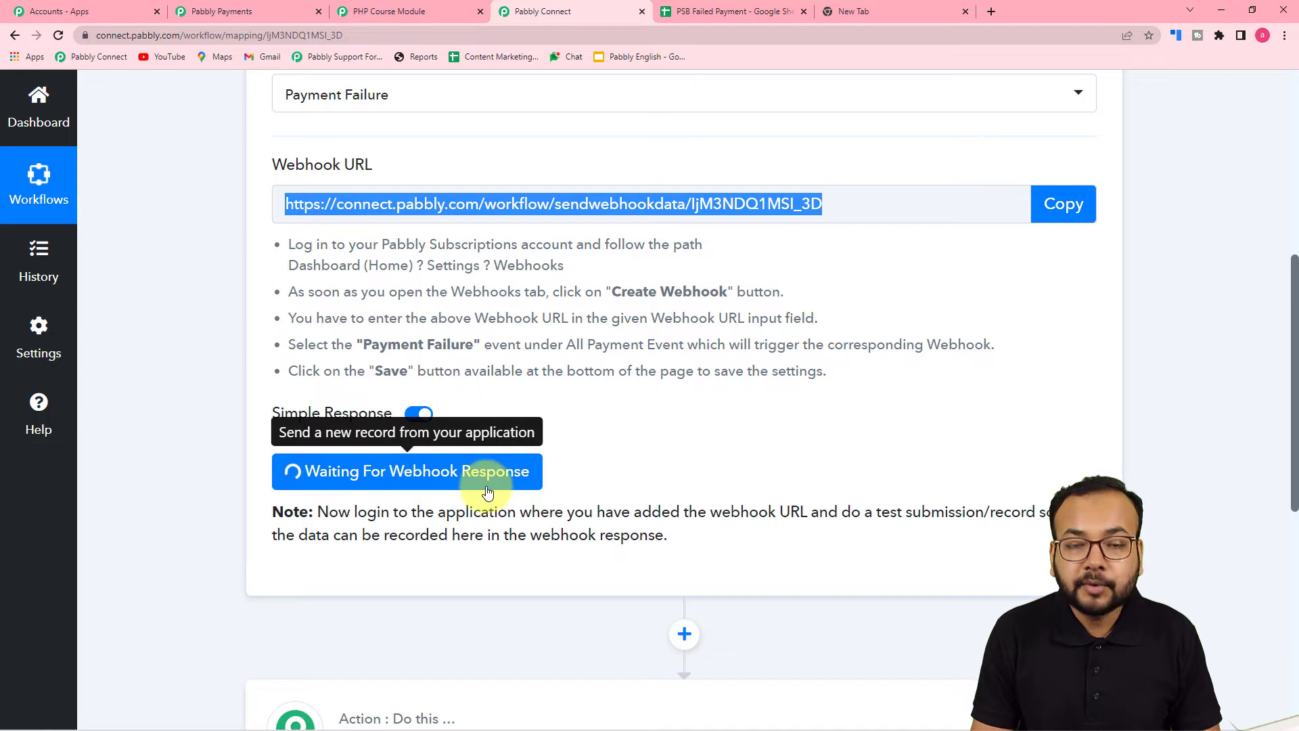
pyautogui.scroll(-1, 677, 477)
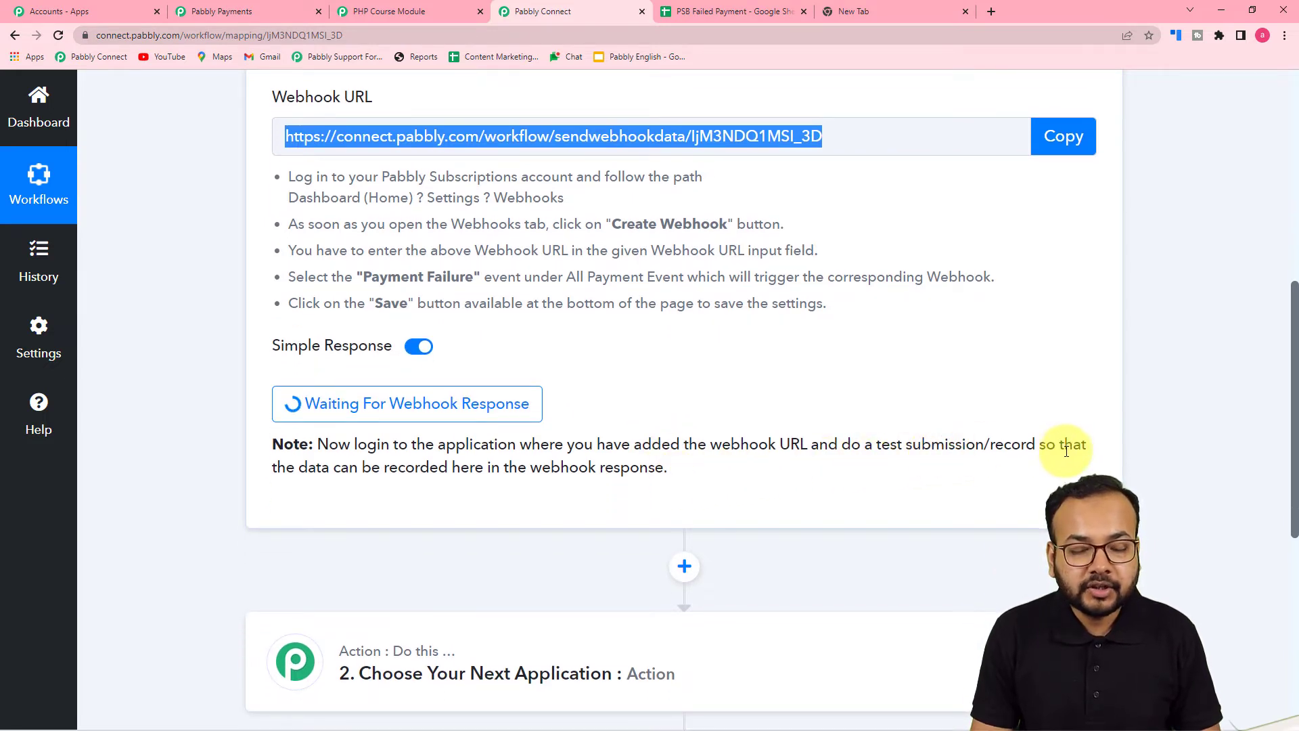
pyautogui.scroll(2, 944, 465)
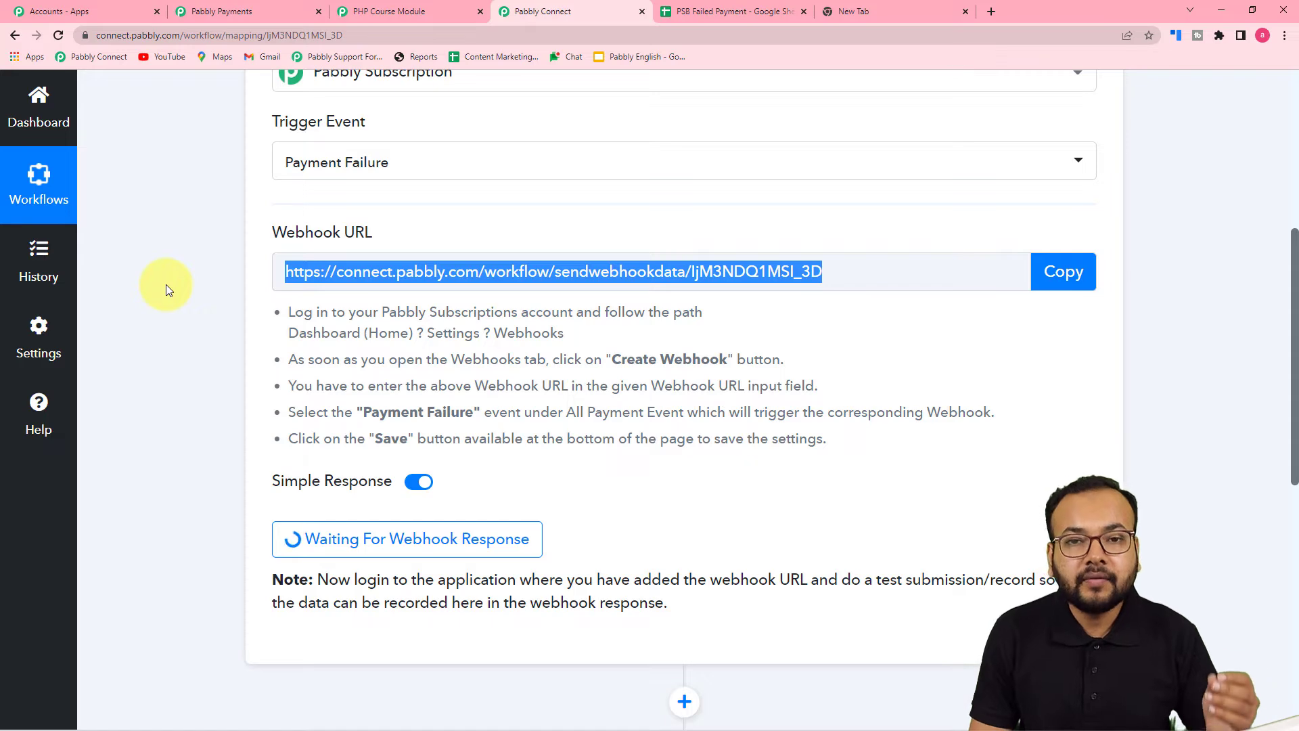
pyautogui.scroll(-2, 166, 284)
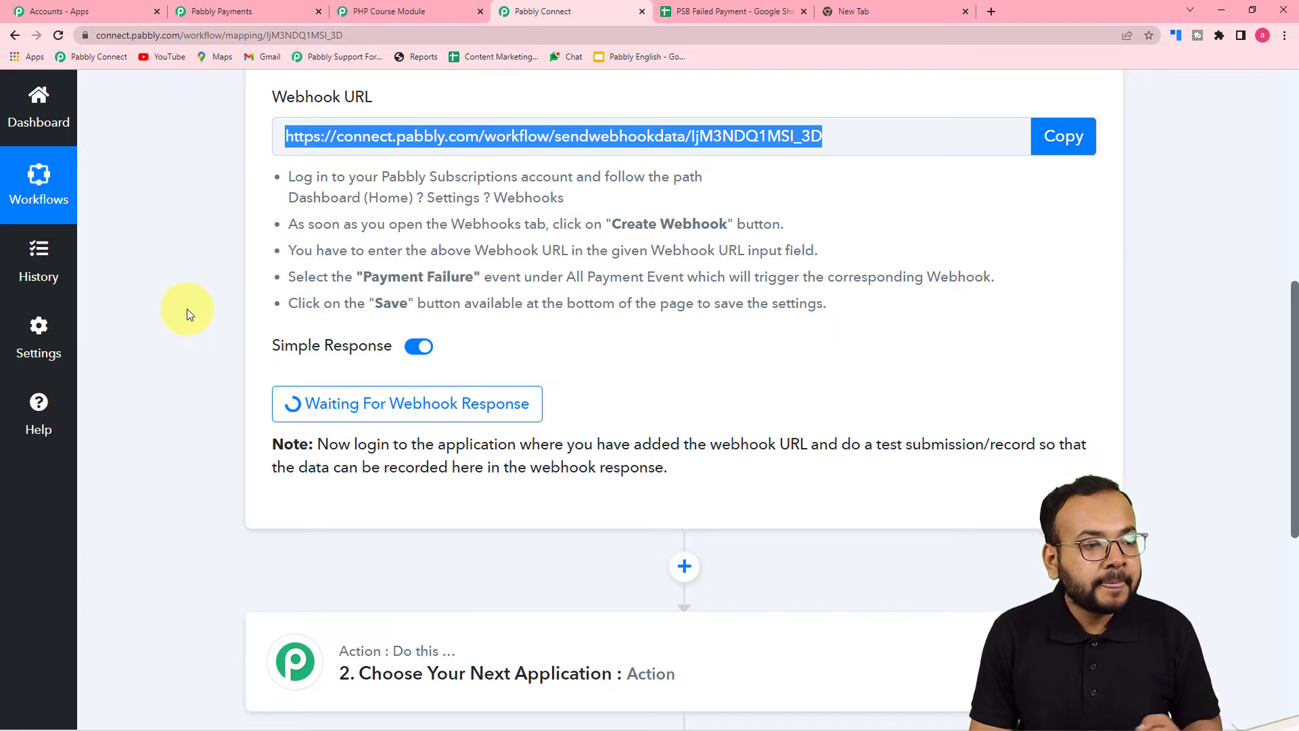
# Open the PHP Course Module checkout form via Pabbly Payments' Products list
pyautogui.click(226, 12)
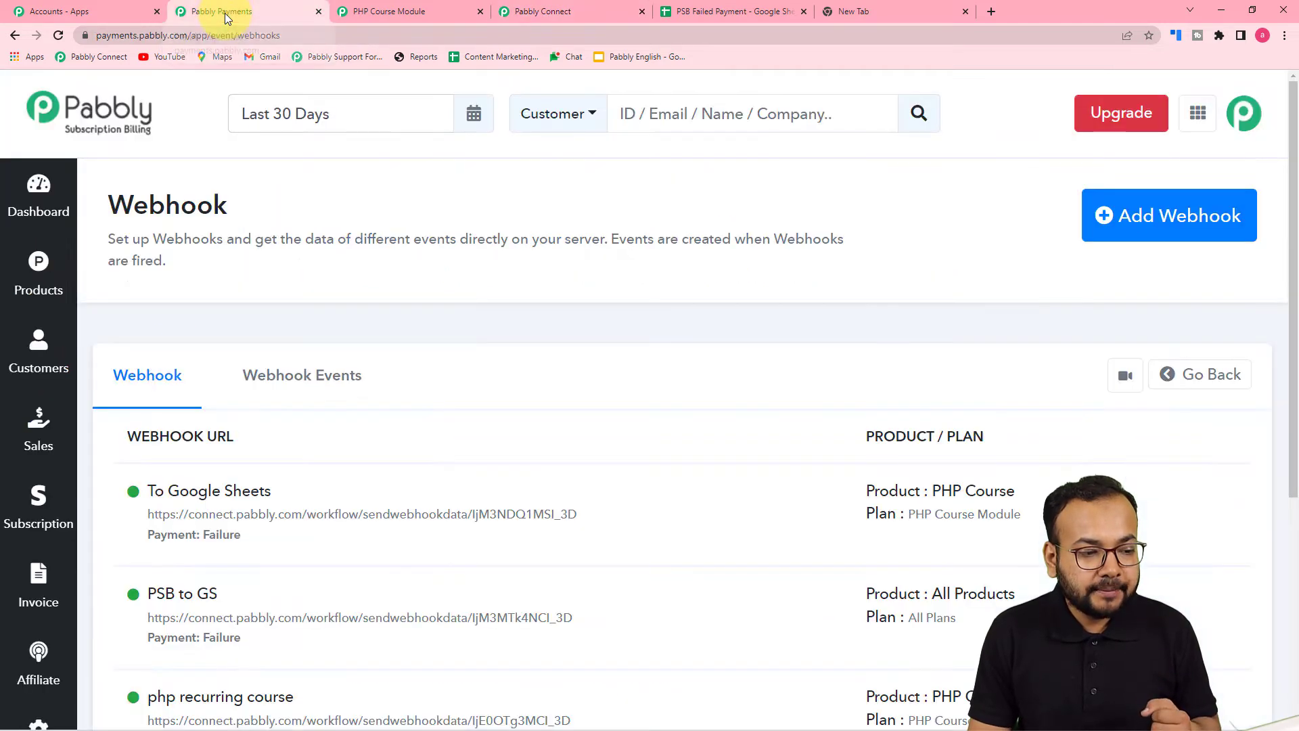
pyautogui.click(41, 278)
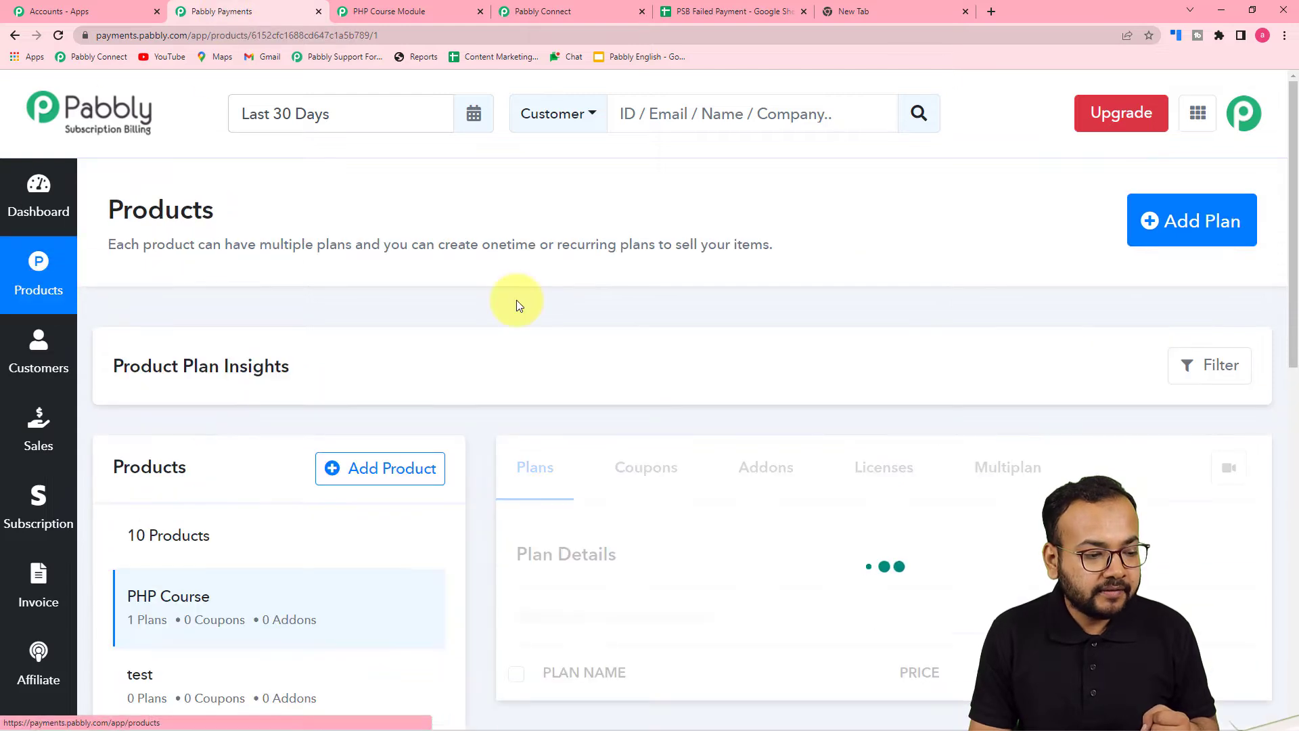
pyautogui.scroll(-2, 461, 265)
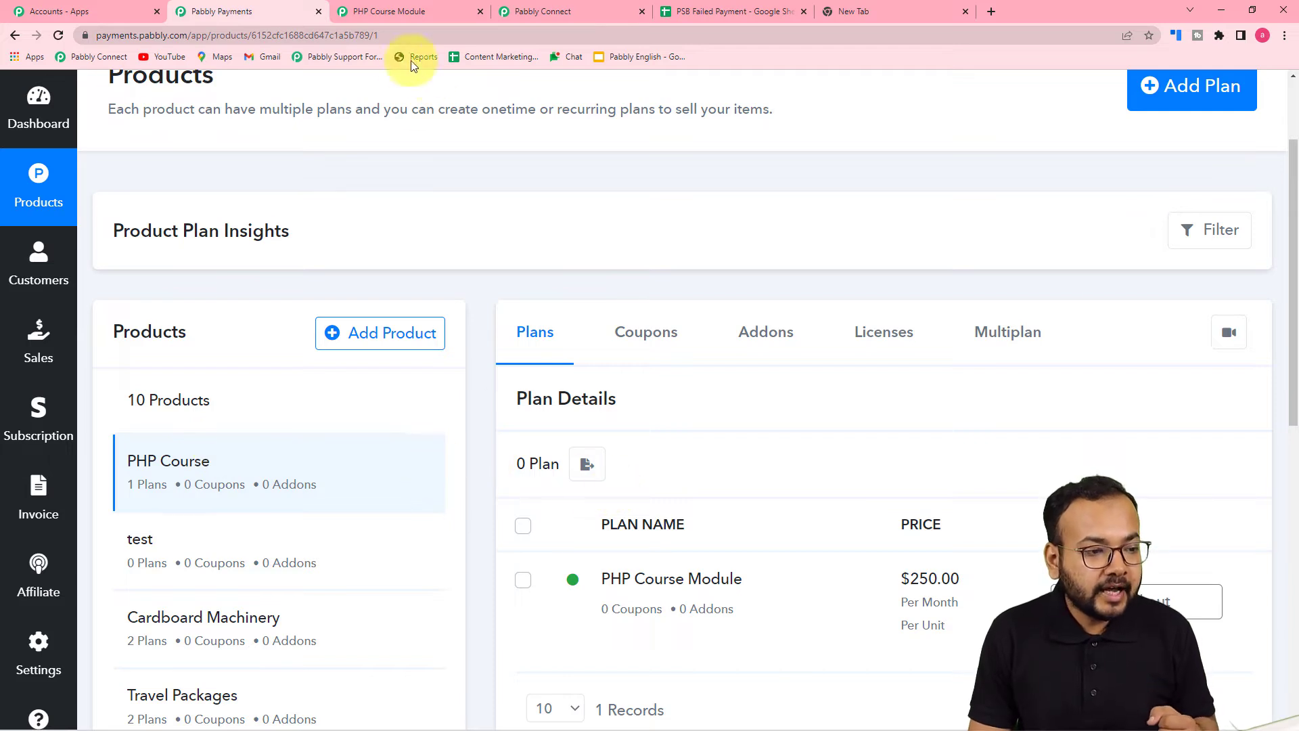
pyautogui.click(388, 15)
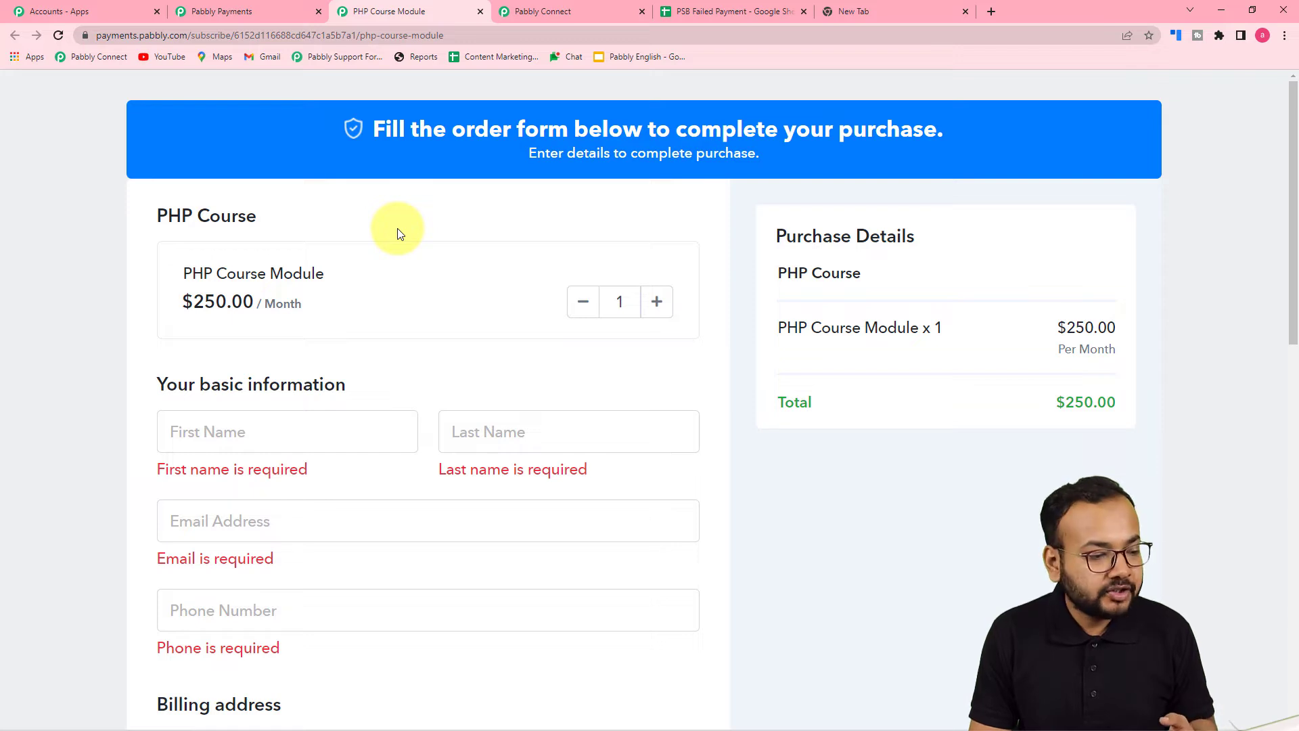
pyautogui.scroll(-1, 397, 229)
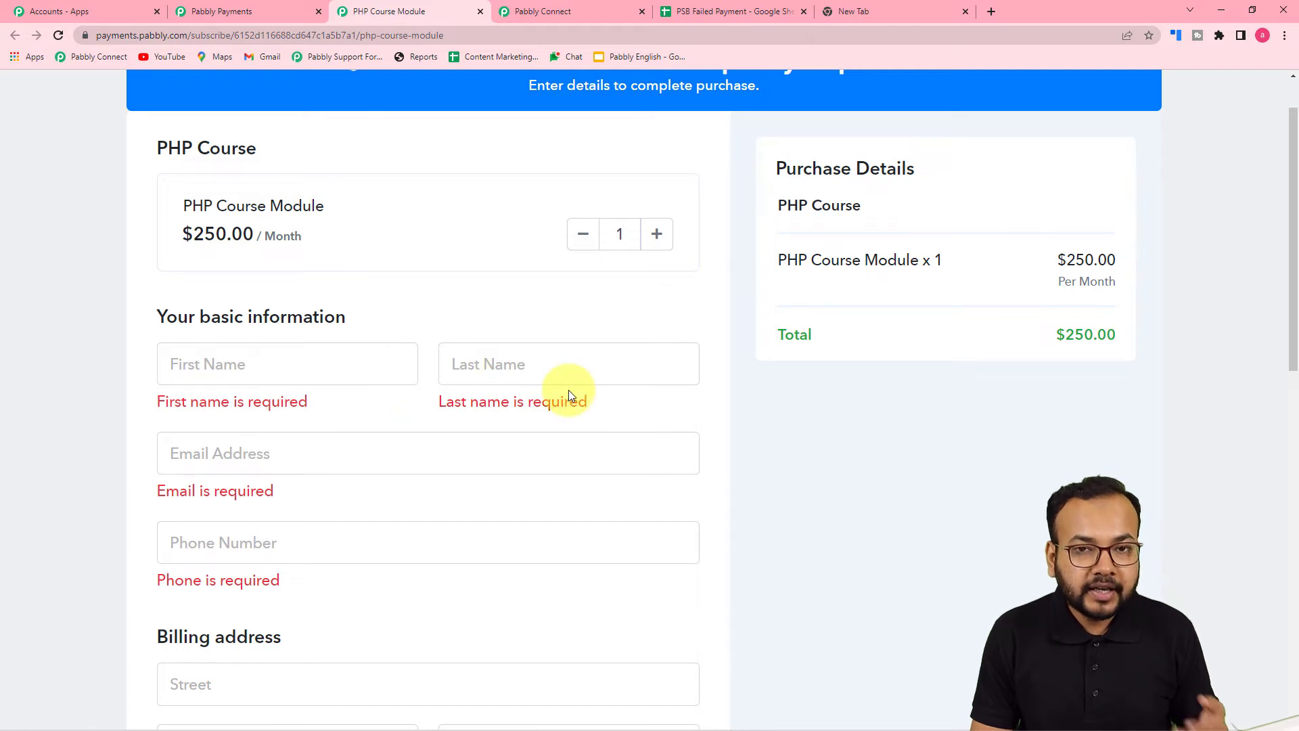
# Enter the test customer's first and last name and pick a saved e-mail address
pyautogui.click(311, 364)
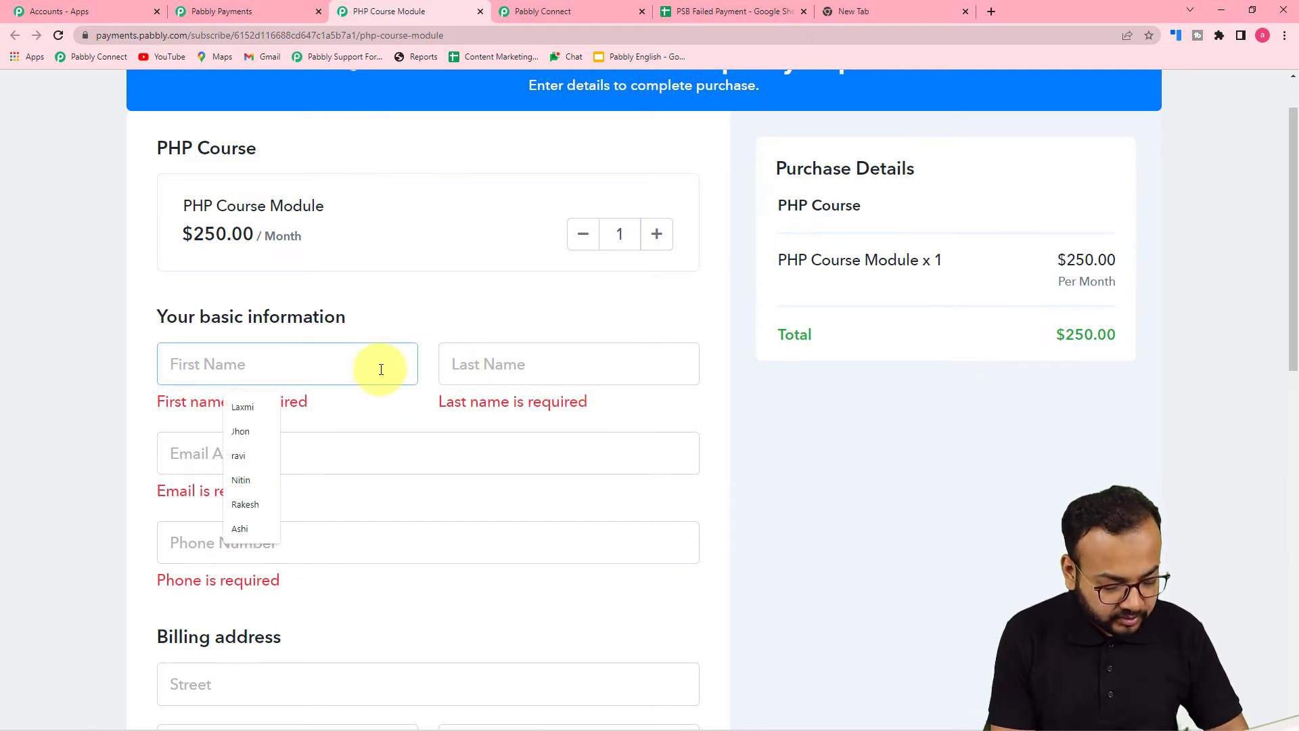
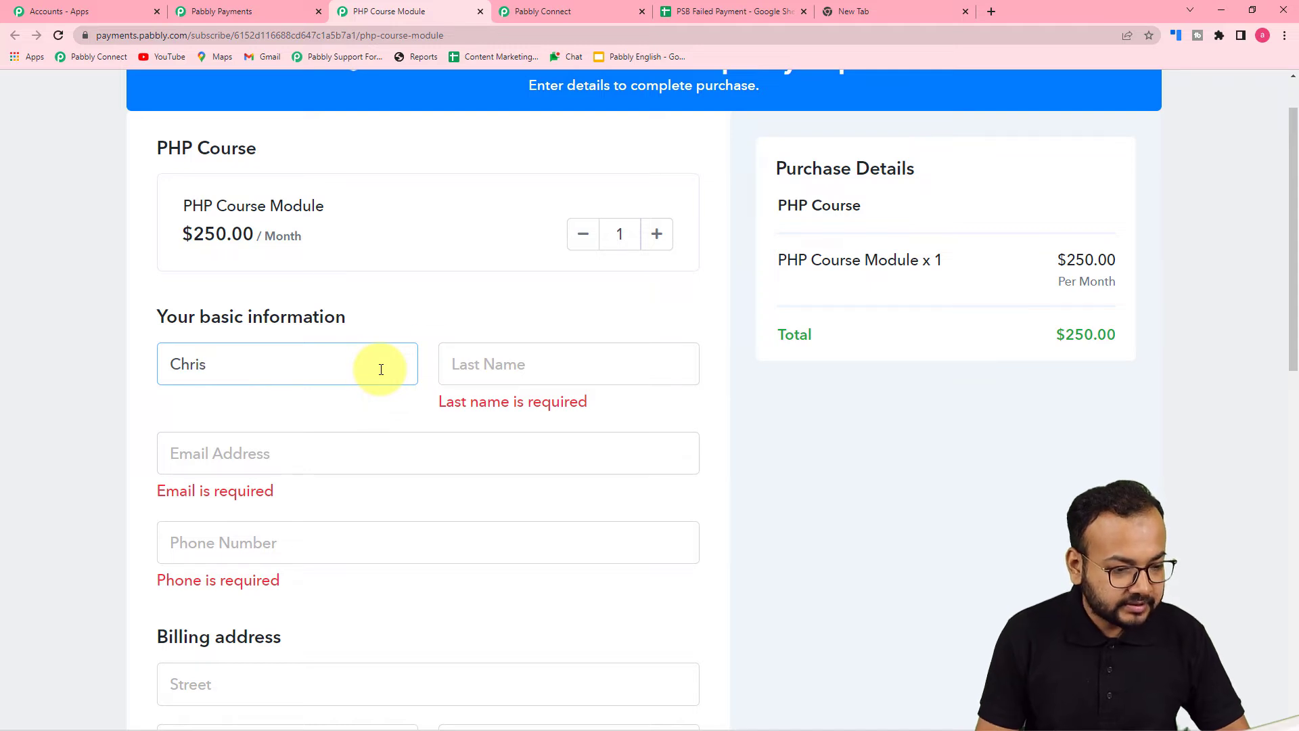
pyautogui.click(525, 364)
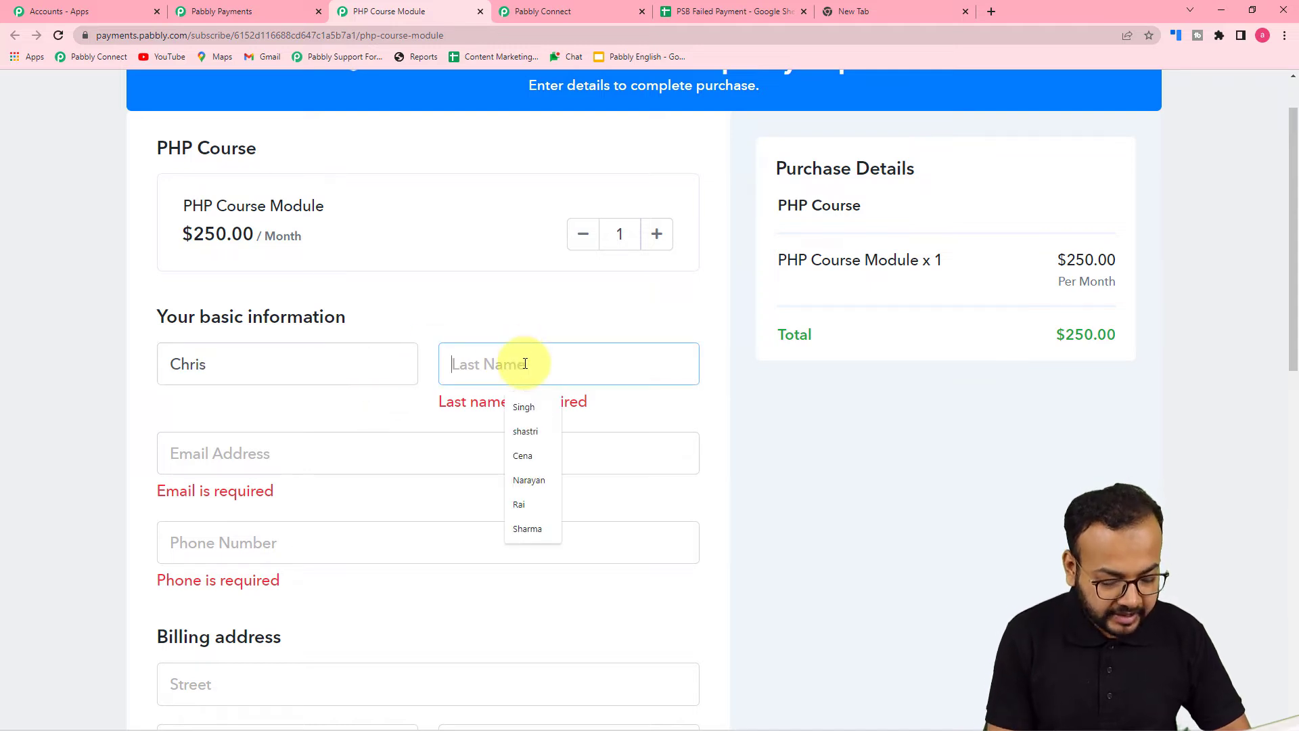
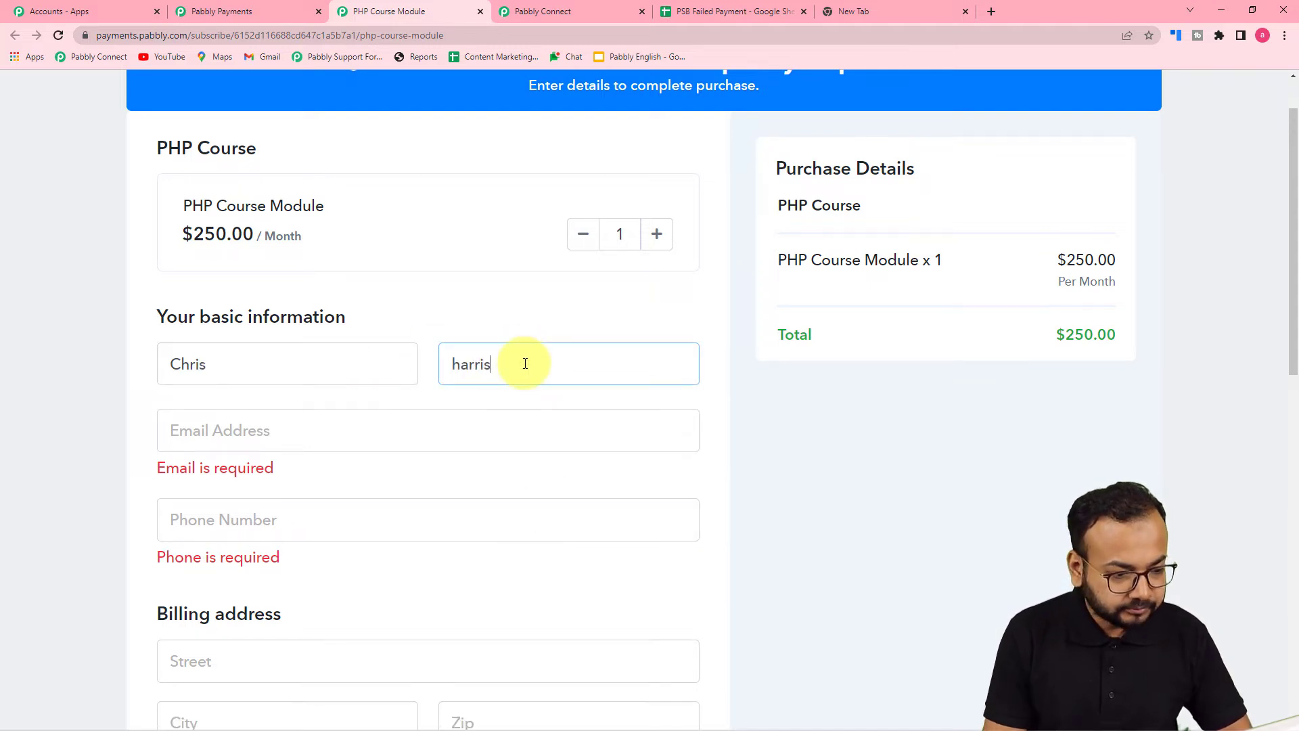
pyautogui.click(293, 425)
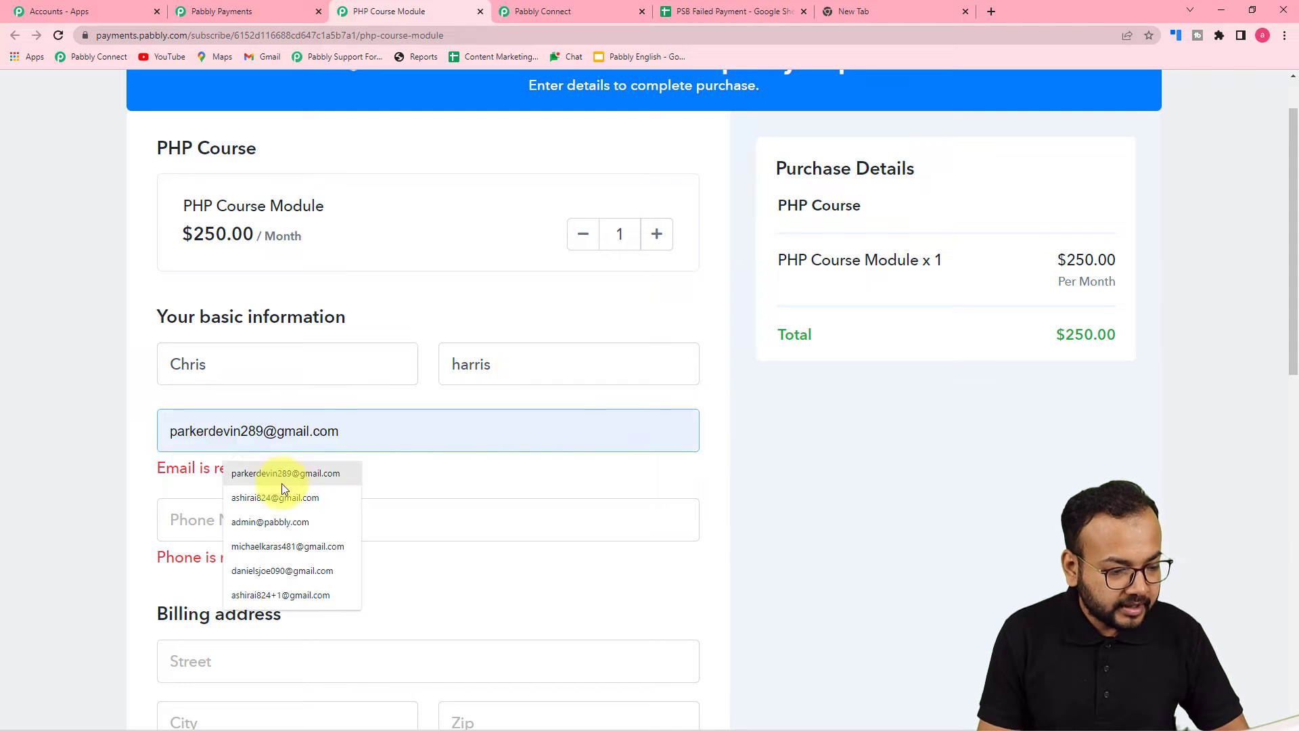
pyautogui.click(277, 545)
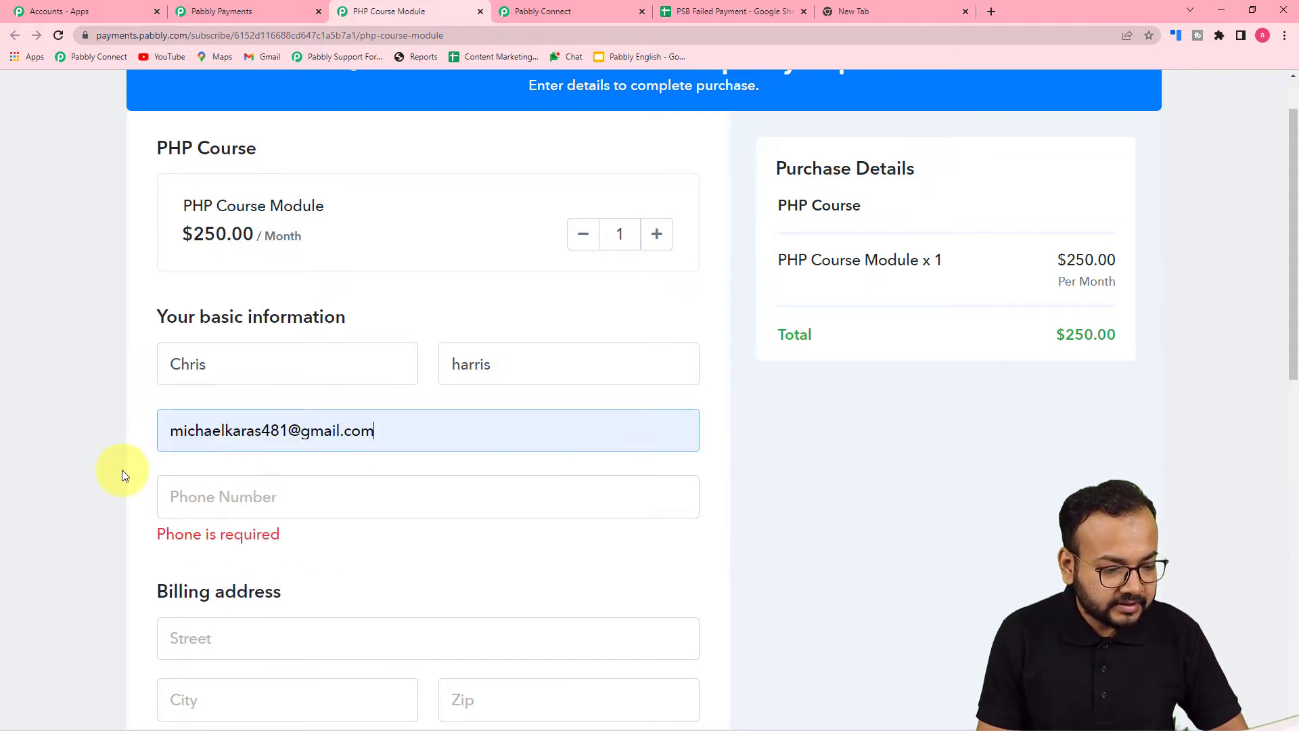
pyautogui.scroll(-1, 195, 469)
# Enter the customer's phone number and autofill the billing address from a saved one
pyautogui.click(246, 448)
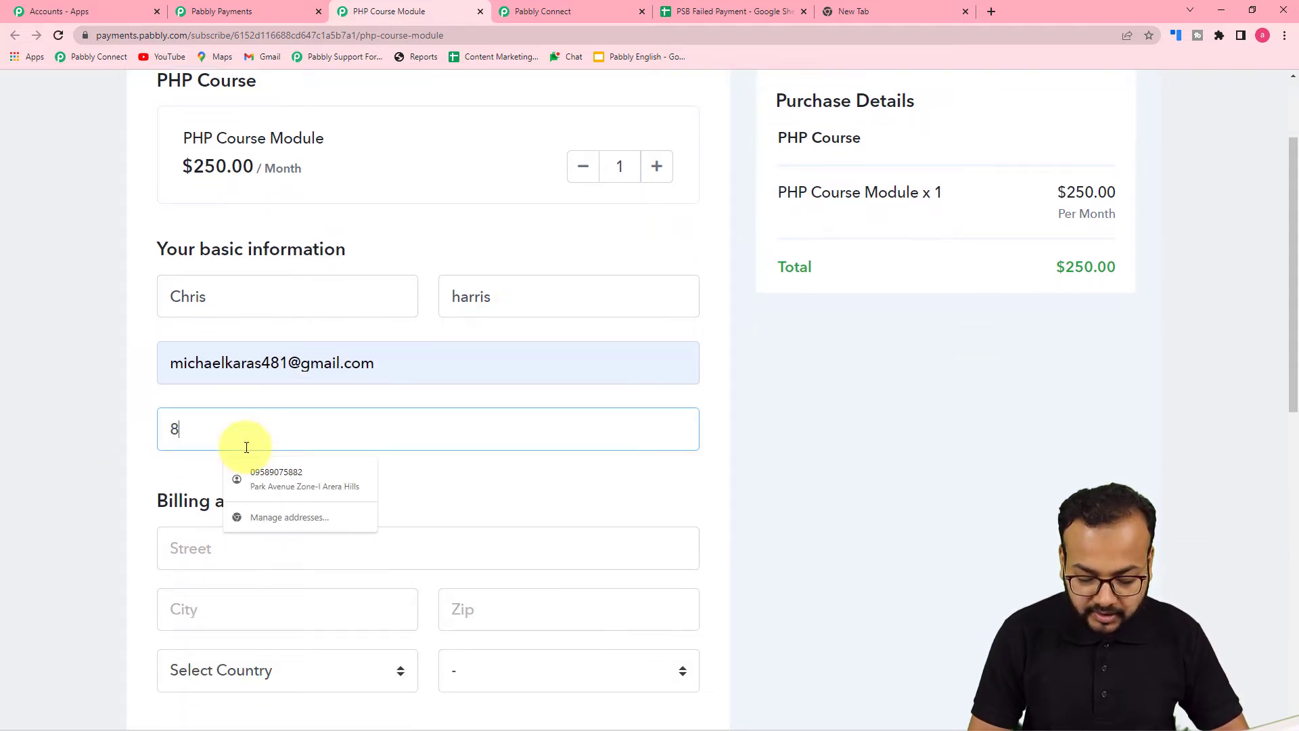
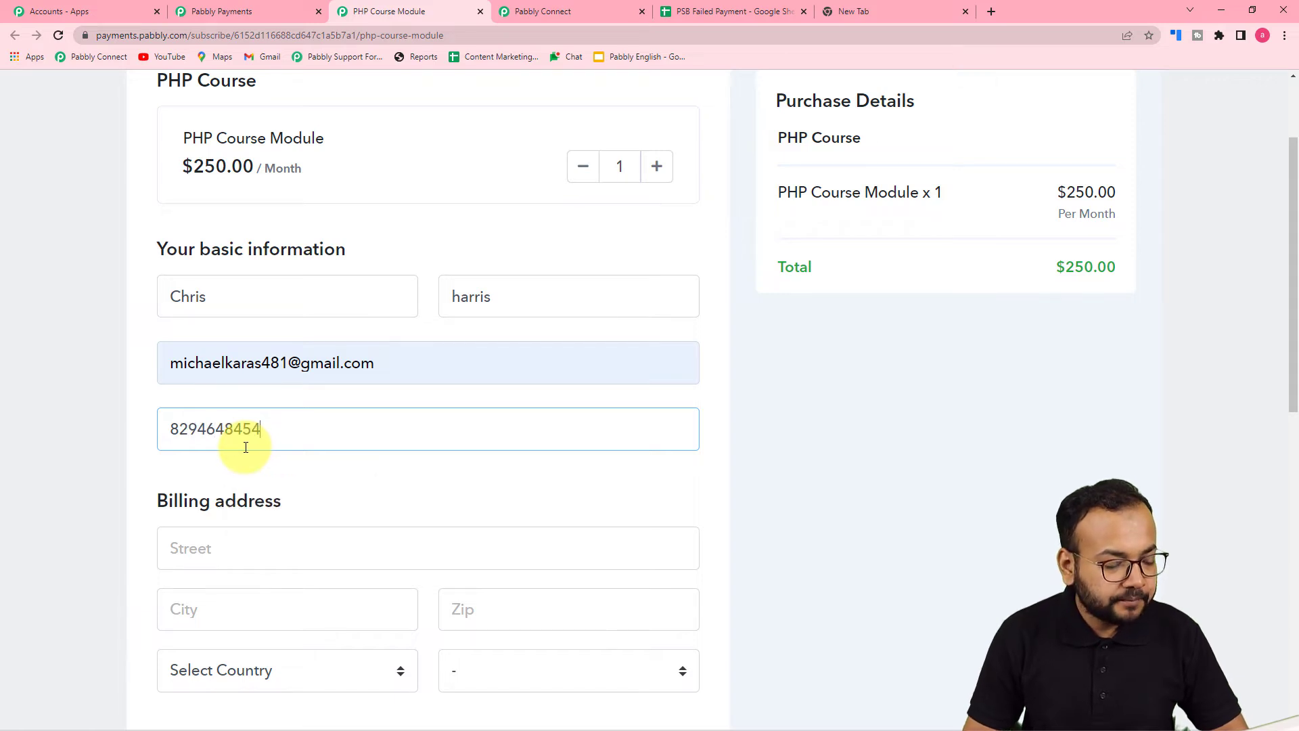
pyautogui.scroll(-2, 247, 447)
pyautogui.click(237, 413)
pyautogui.click(244, 460)
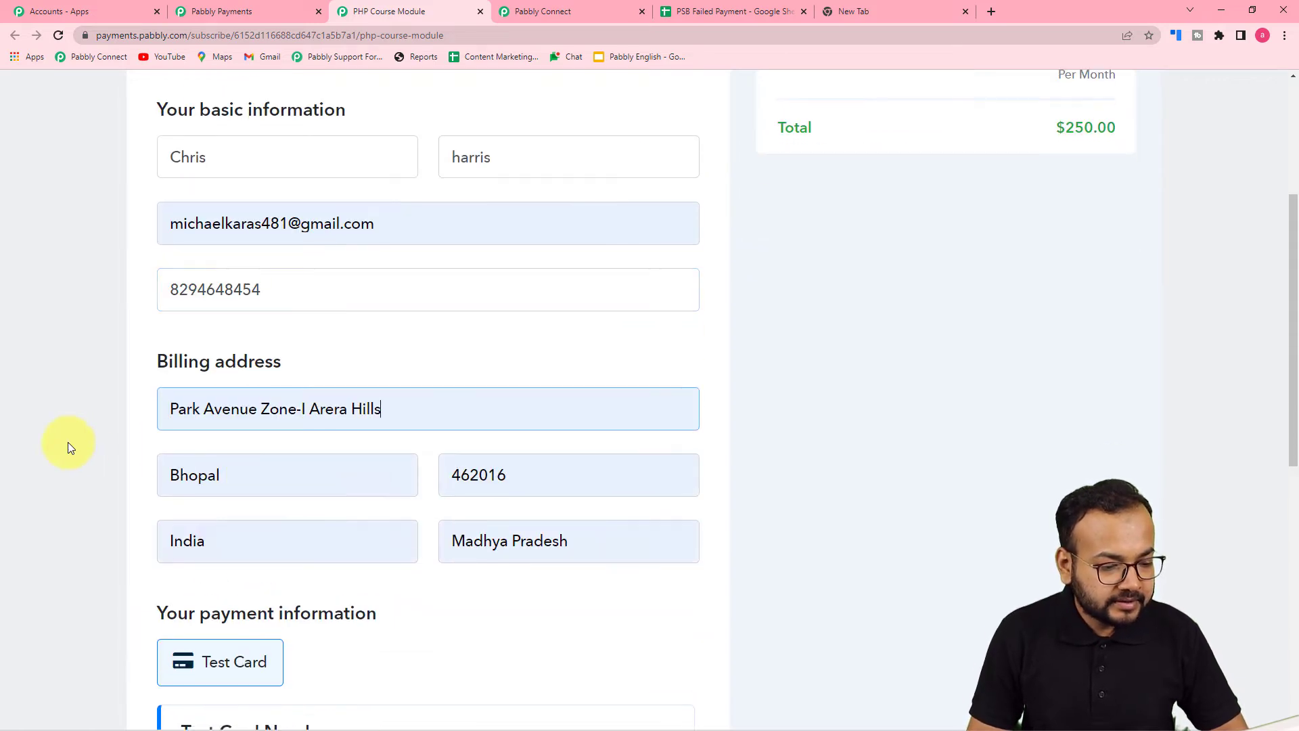
pyautogui.scroll(-5, 68, 442)
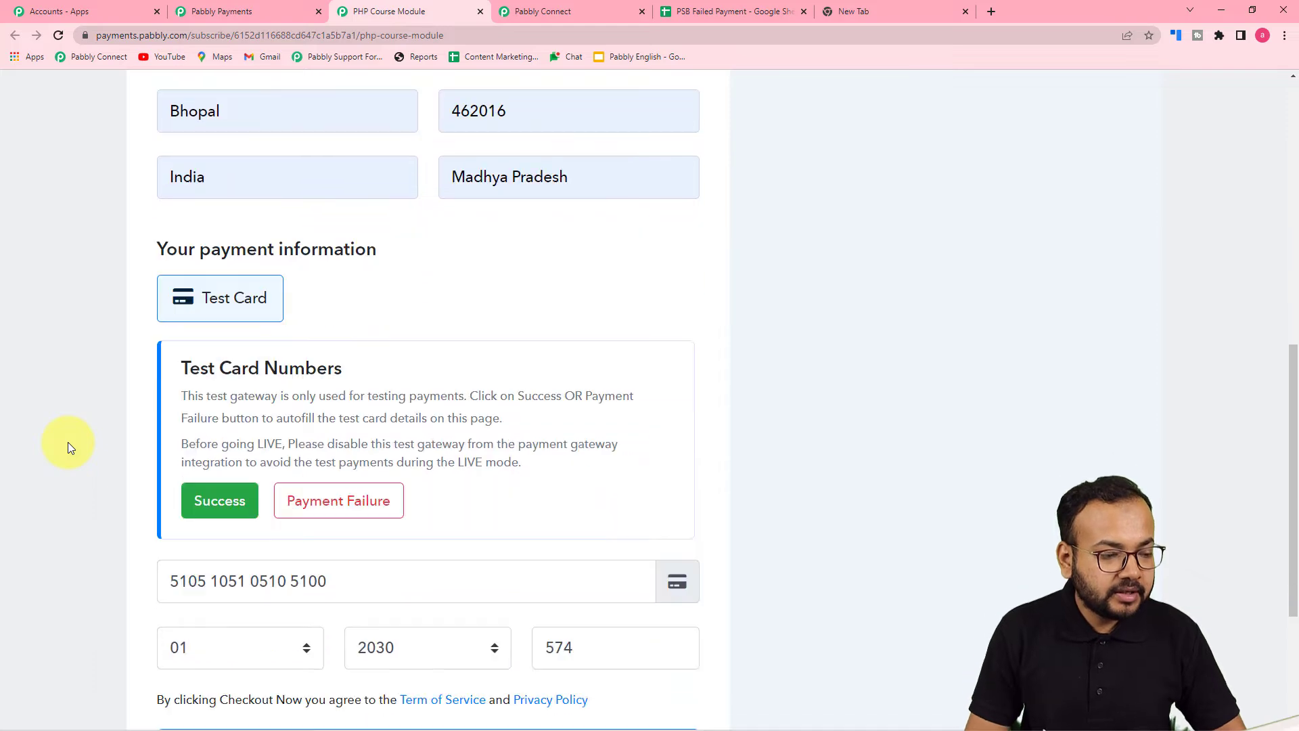
pyautogui.scroll(-2, 68, 441)
pyautogui.scroll(2, 68, 441)
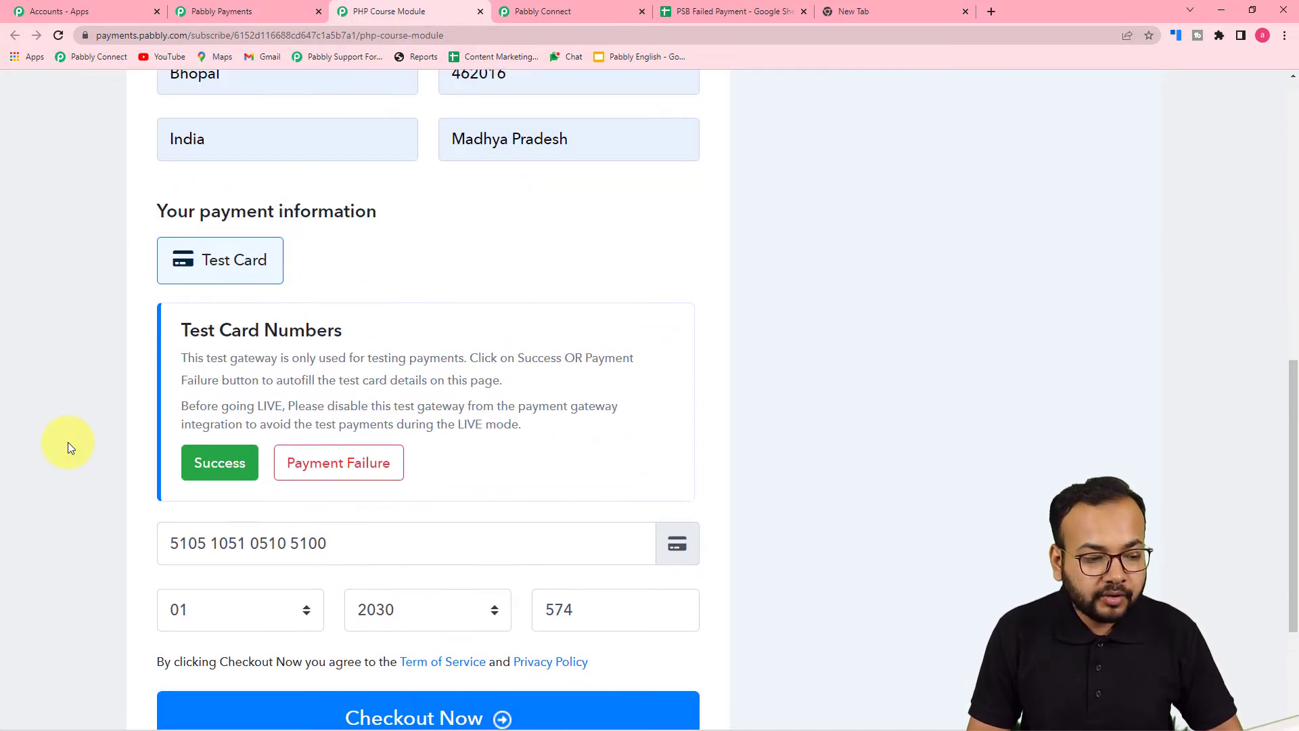
pyautogui.scroll(2, 331, 366)
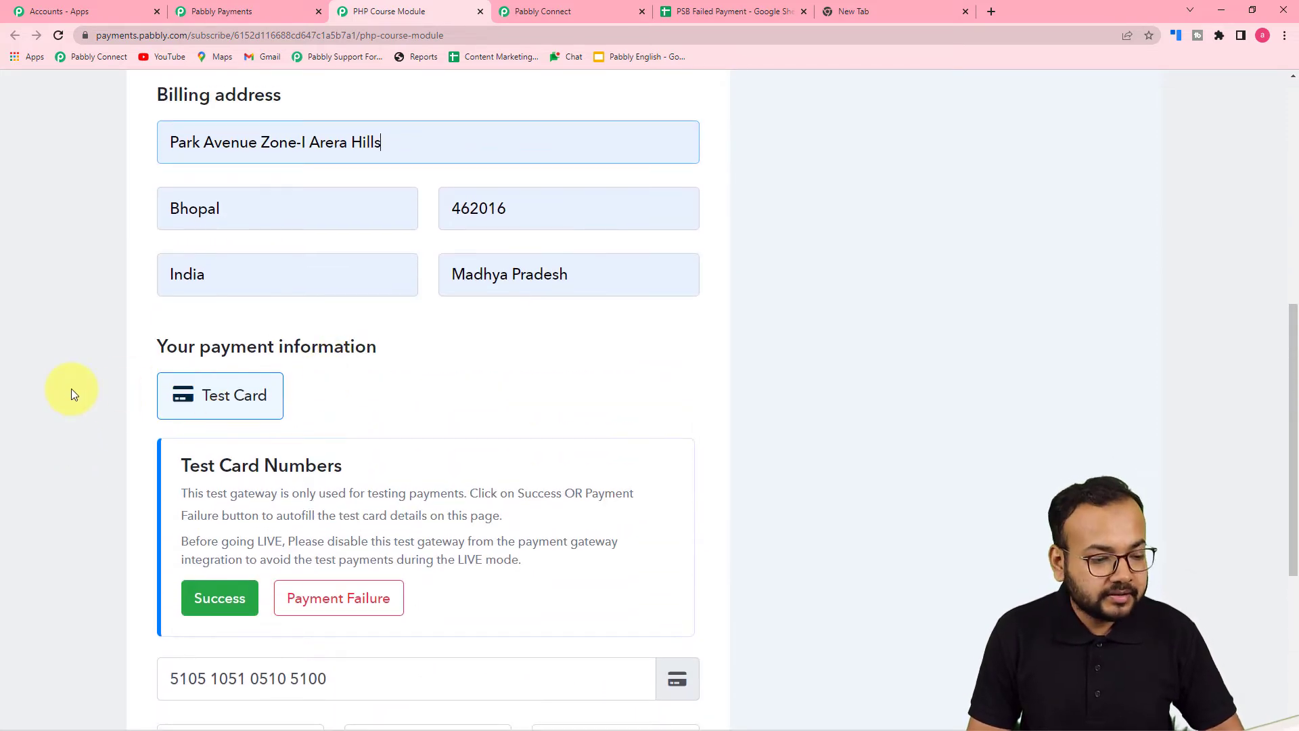
pyautogui.scroll(-2, 73, 394)
pyautogui.scroll(-1, 339, 360)
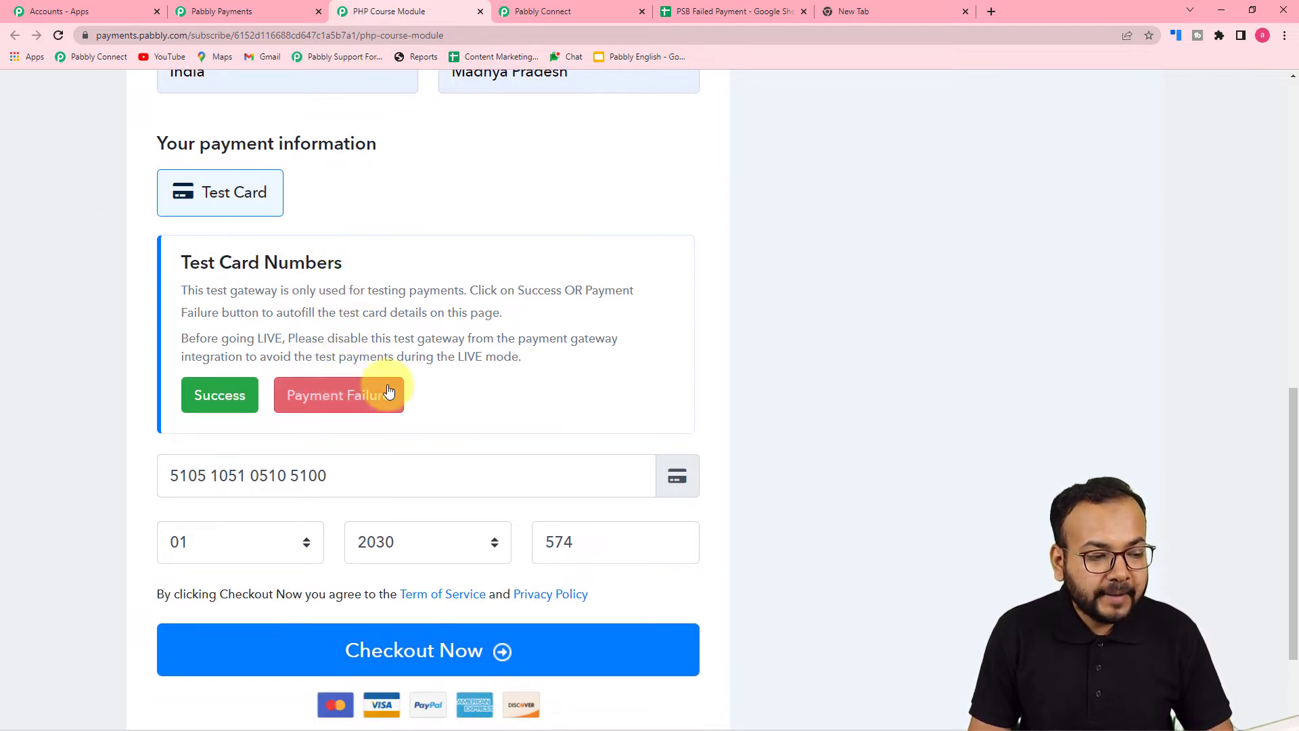
# Load the Payment Failure test card, submit the order, and decline Chrome's save-card prompt
pyautogui.click(351, 392)
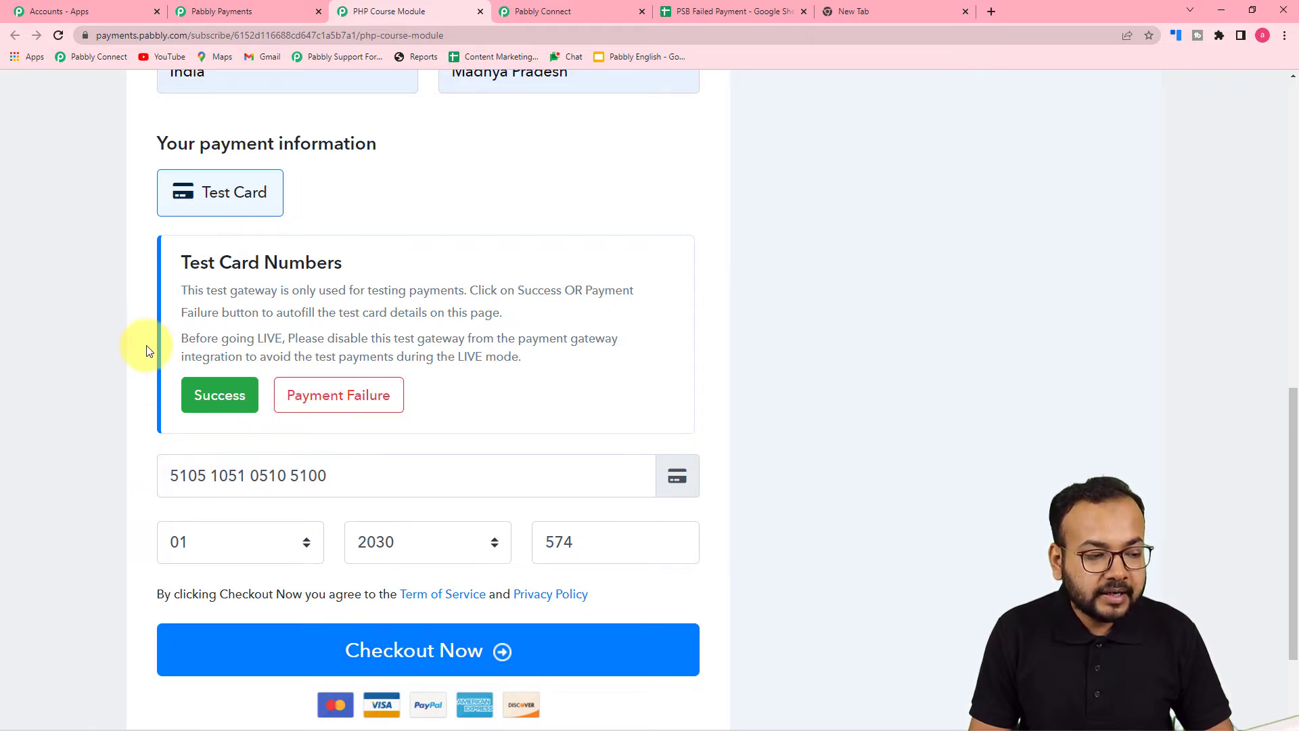
pyautogui.scroll(-1, 357, 438)
pyautogui.scroll(-2, 355, 433)
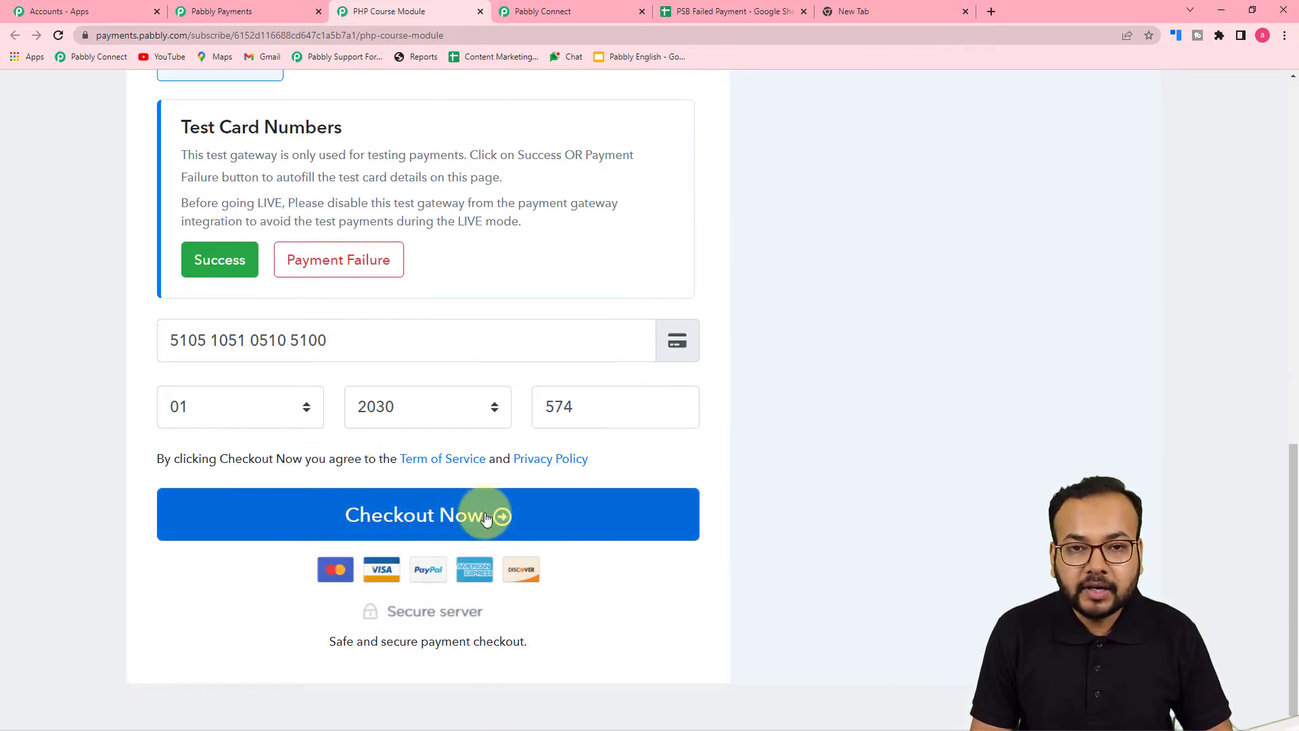
pyautogui.click(450, 520)
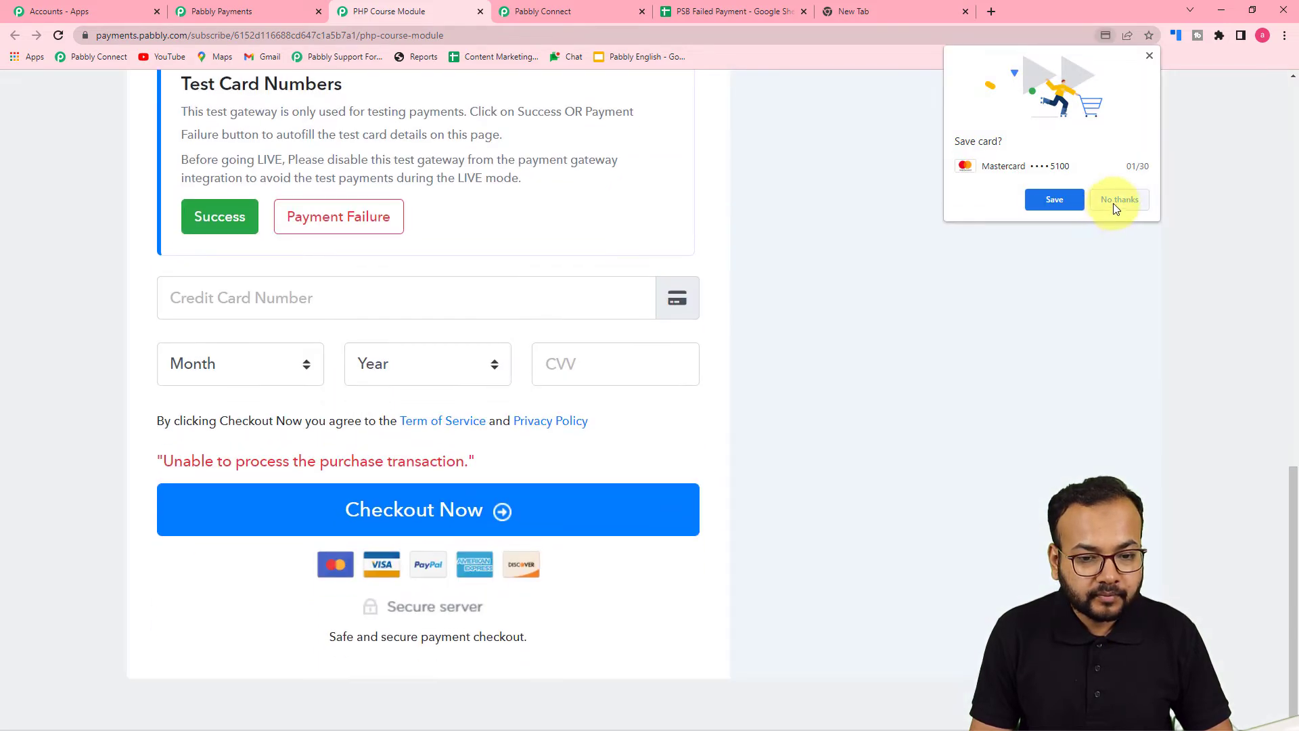
pyautogui.click(1117, 201)
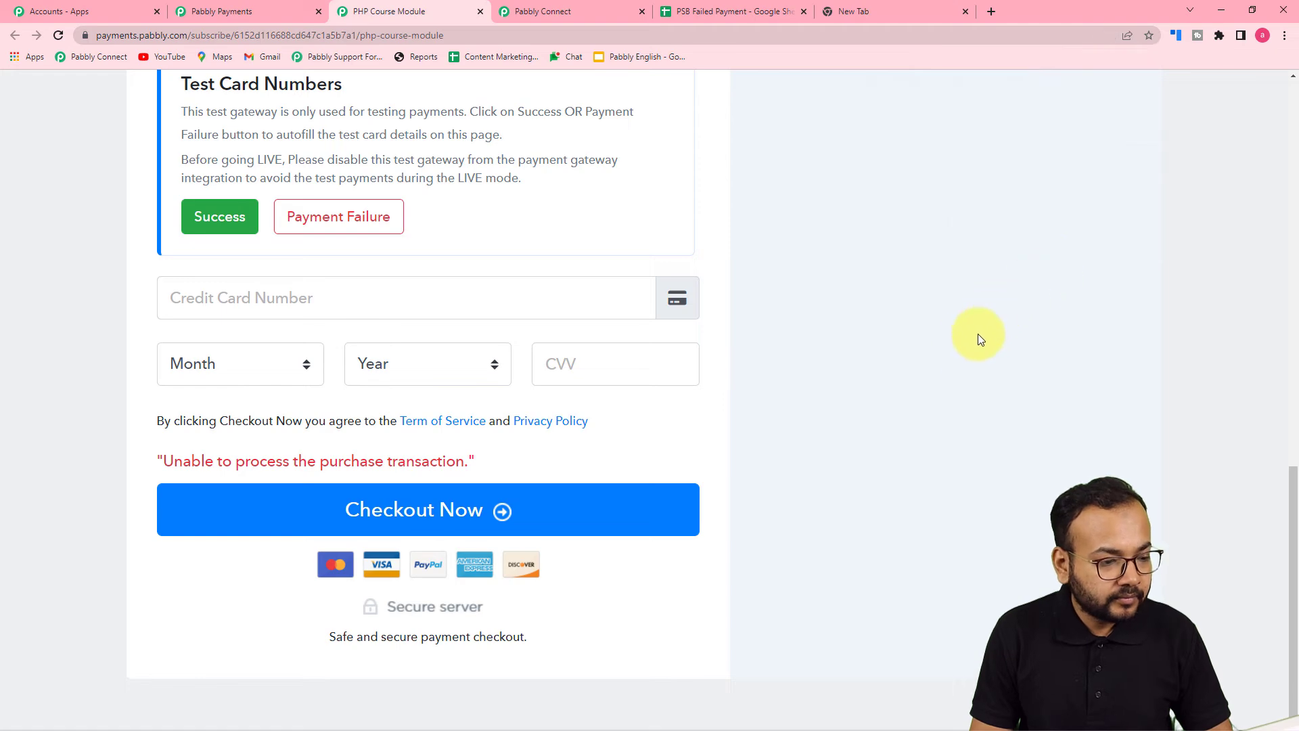
pyautogui.scroll(5, 953, 356)
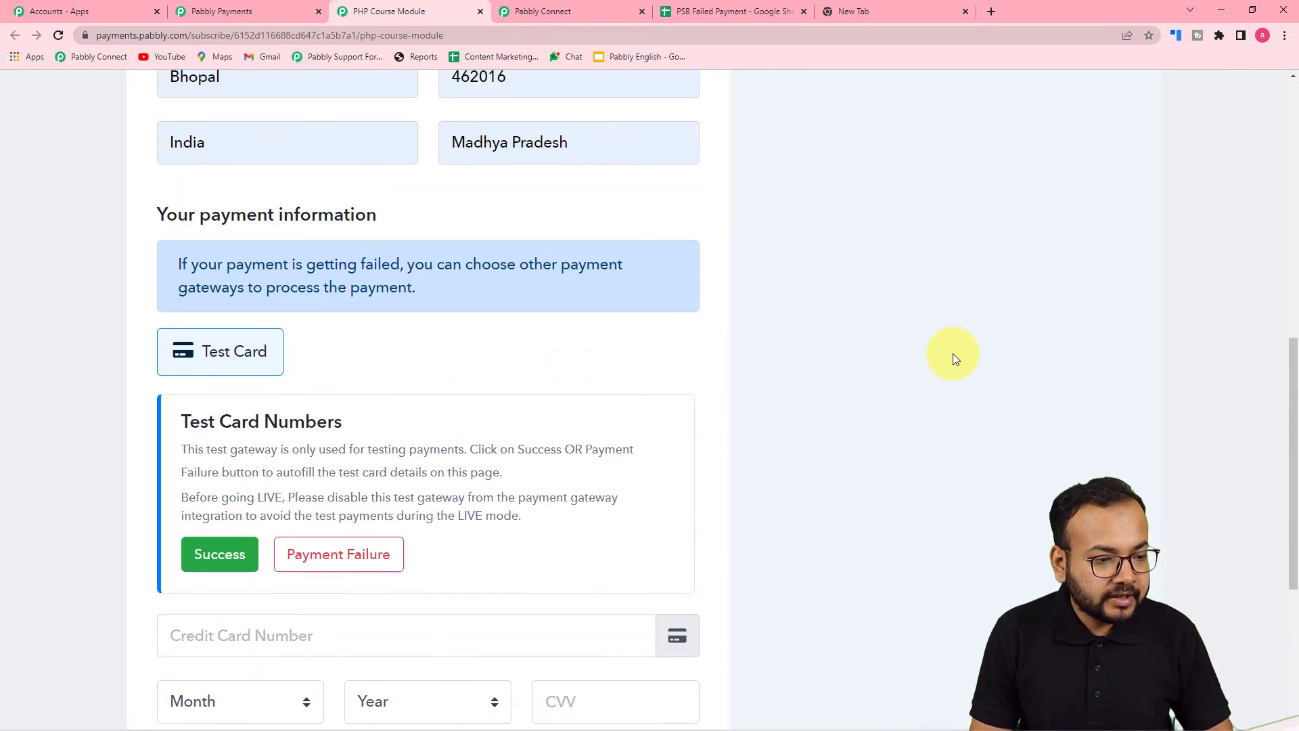
pyautogui.scroll(-5, 952, 355)
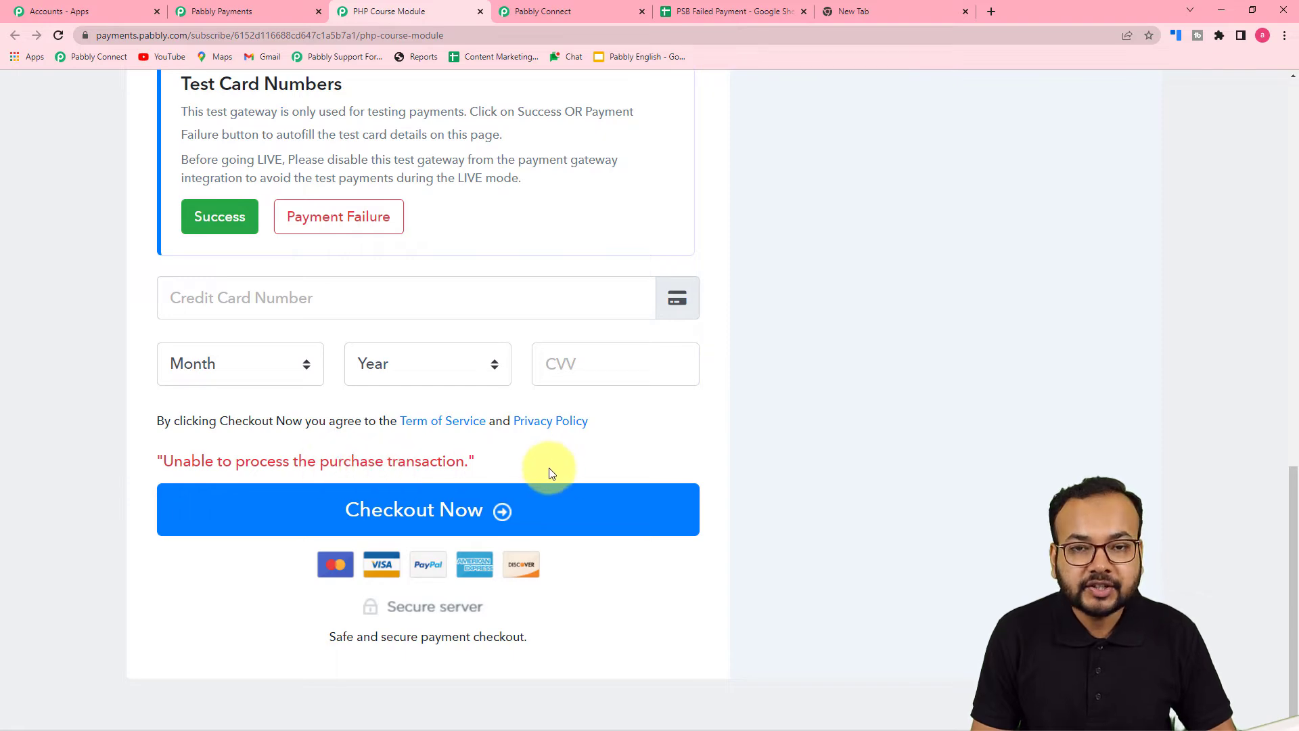
pyautogui.scroll(9, 810, 443)
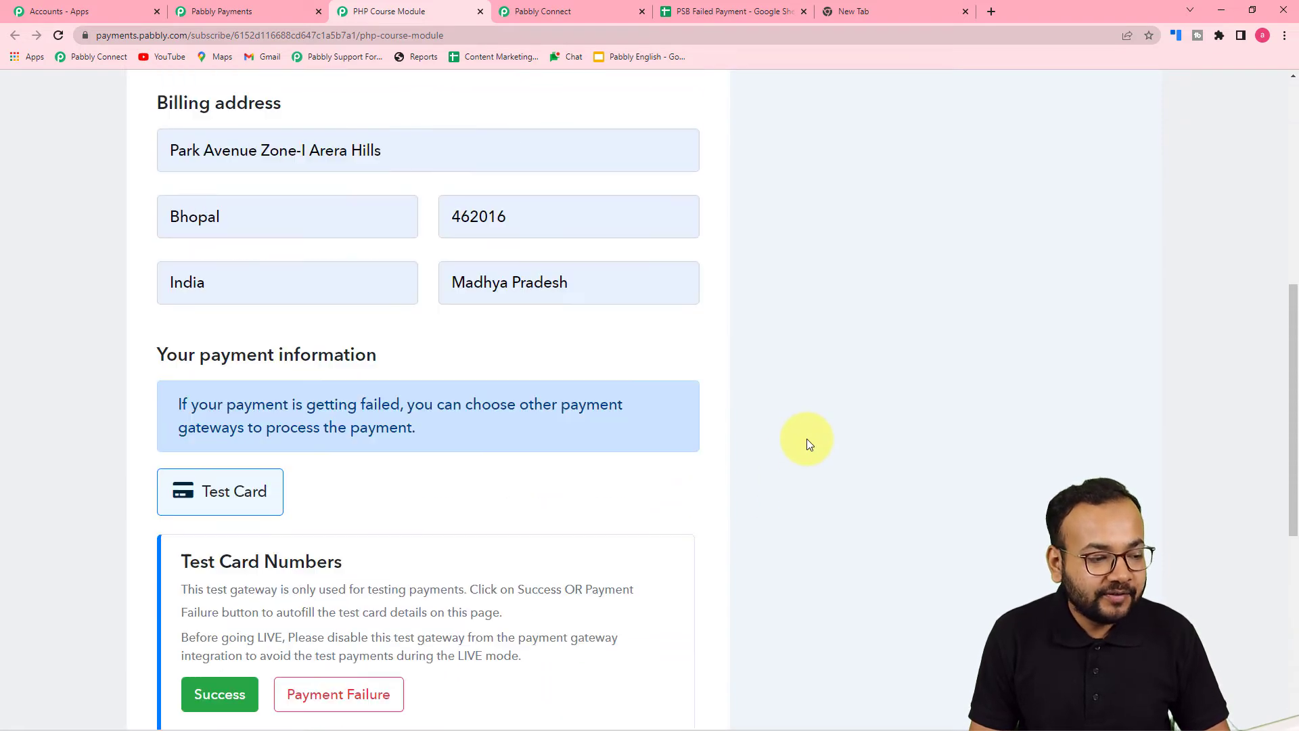
pyautogui.scroll(6, 630, 450)
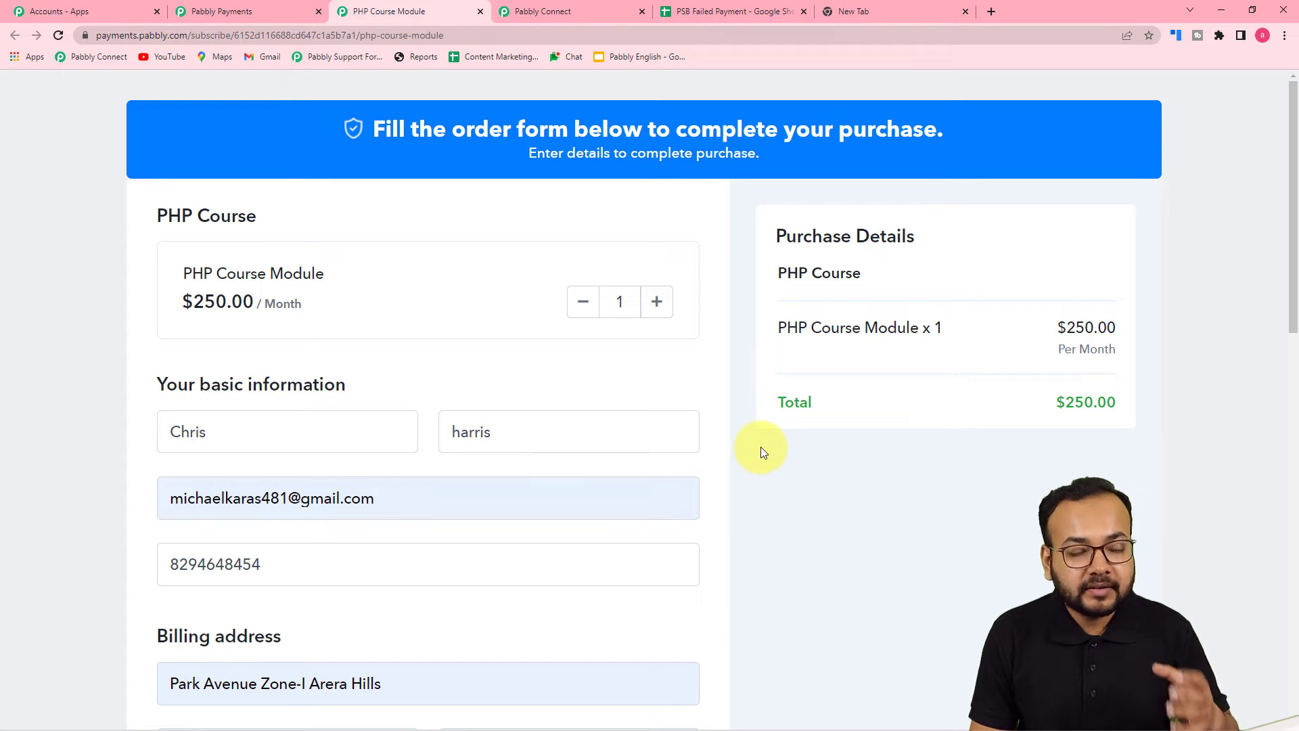
pyautogui.click(542, 11)
pyautogui.scroll(-3, 238, 371)
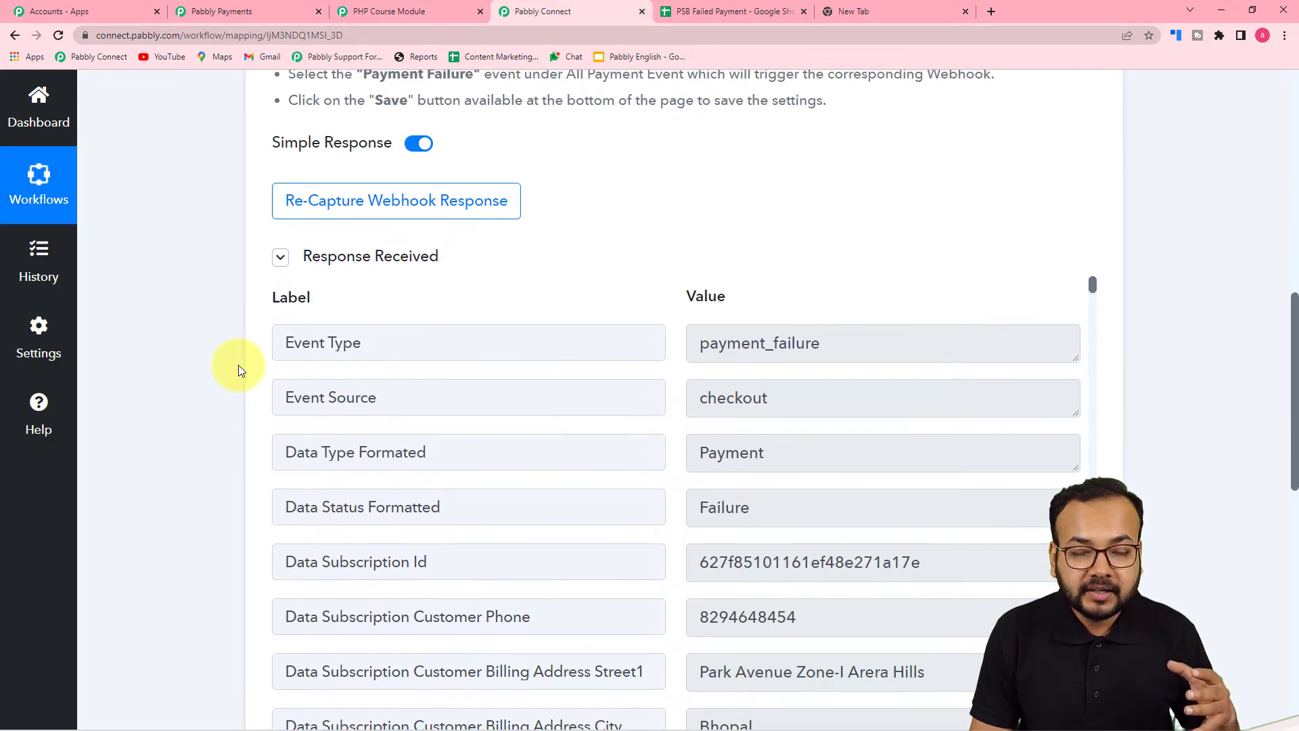
pyautogui.scroll(-2, 238, 370)
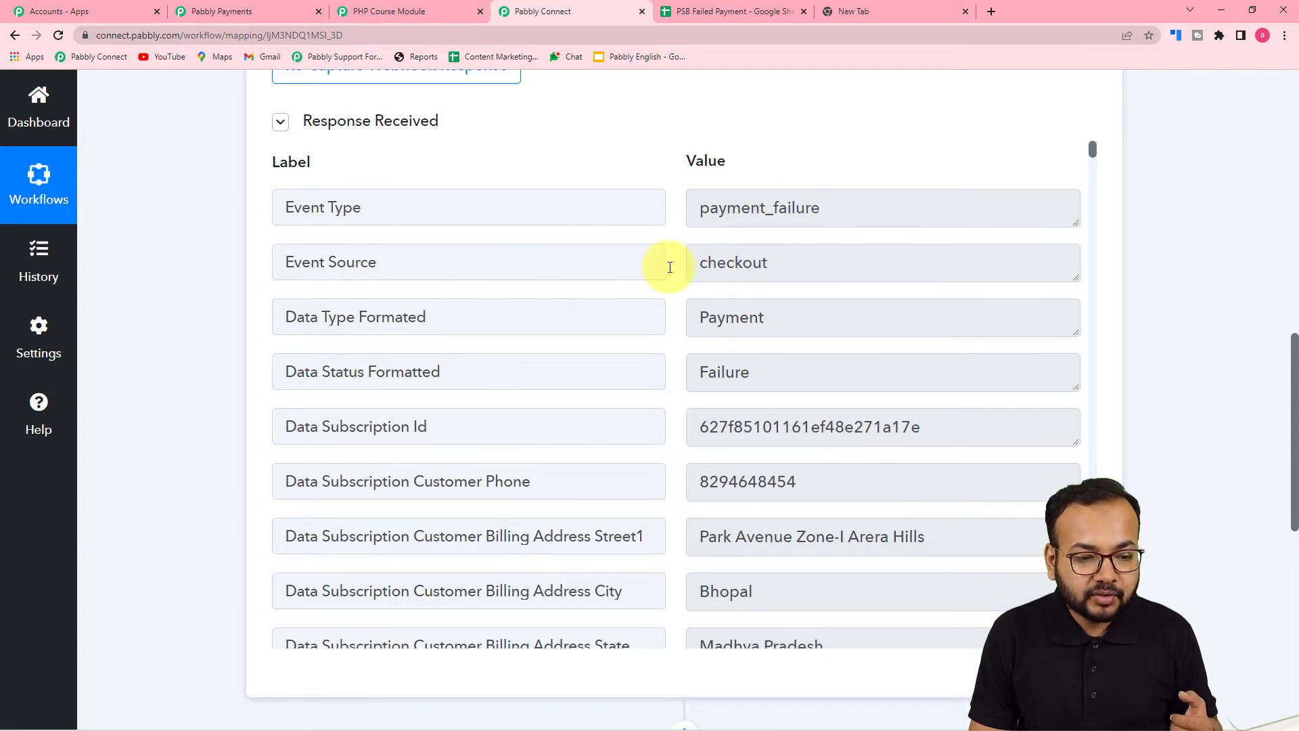
pyautogui.scroll(-1, 789, 281)
pyautogui.scroll(-2, 589, 337)
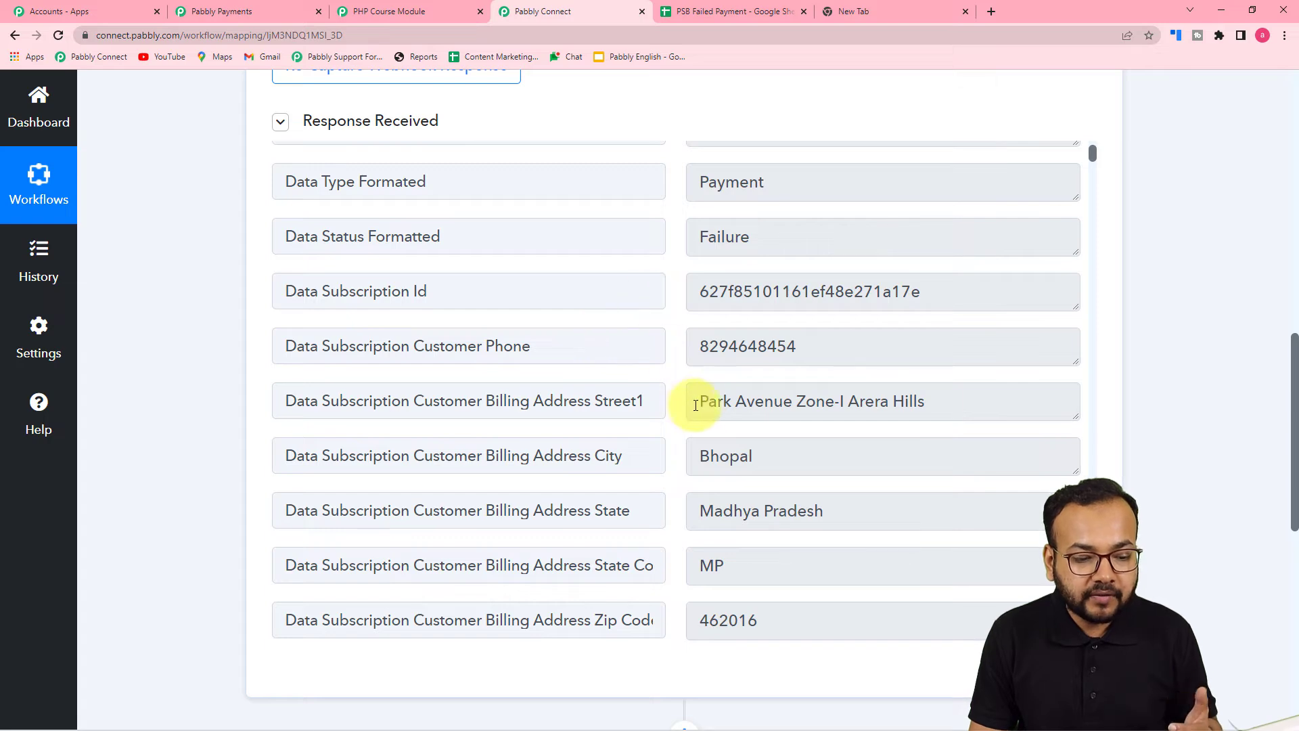
pyautogui.scroll(-10, 707, 401)
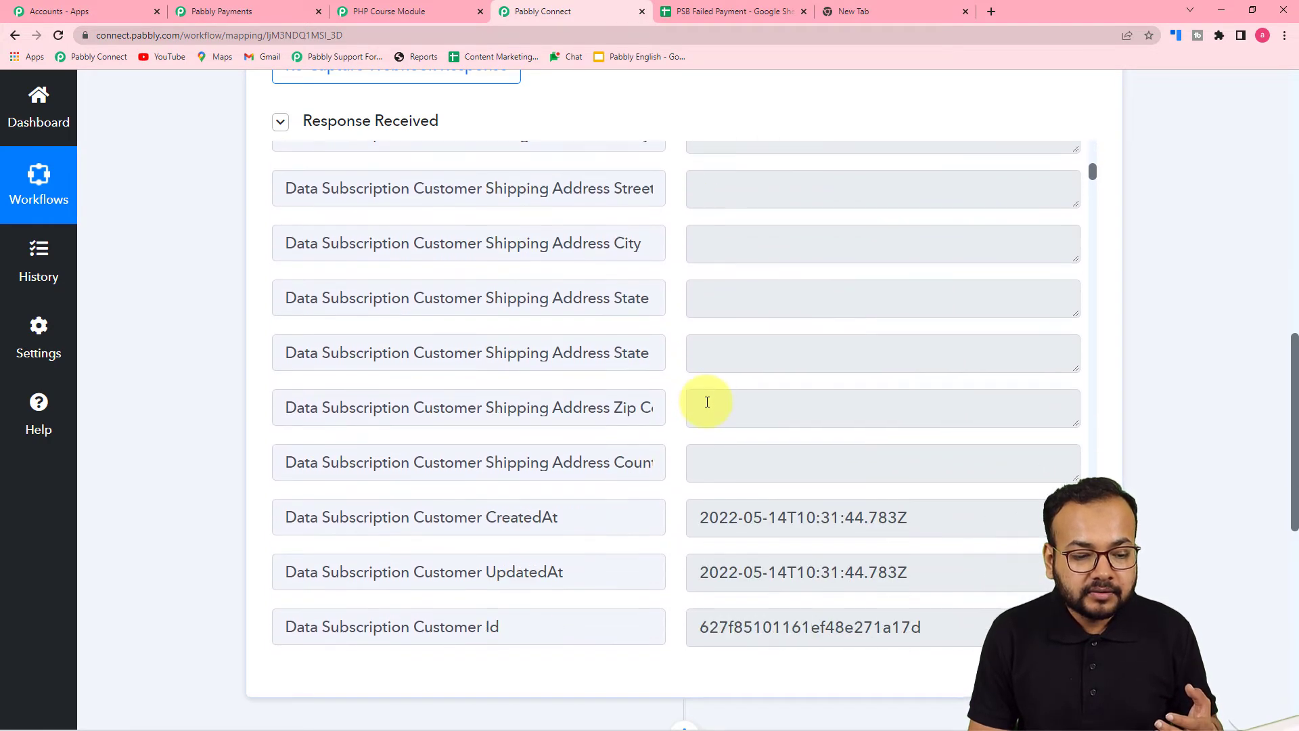
pyautogui.scroll(-7, 707, 402)
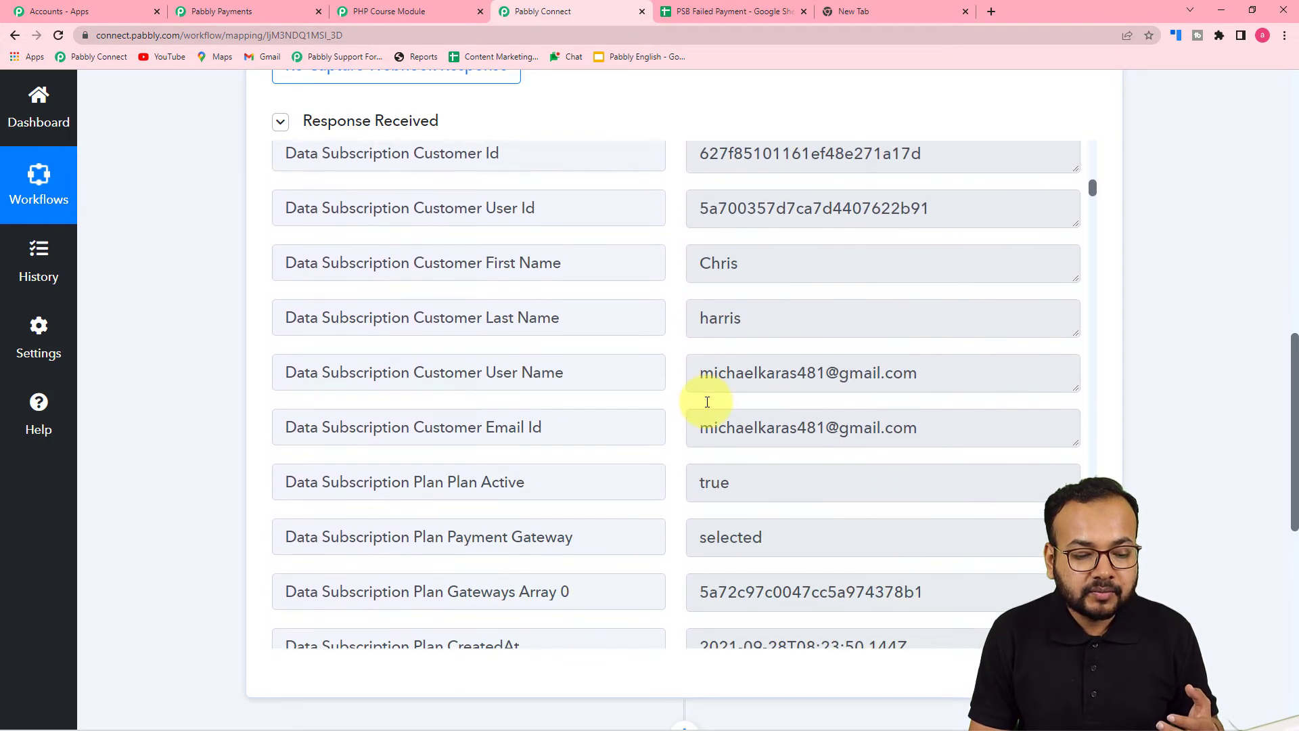
pyautogui.scroll(-6, 707, 405)
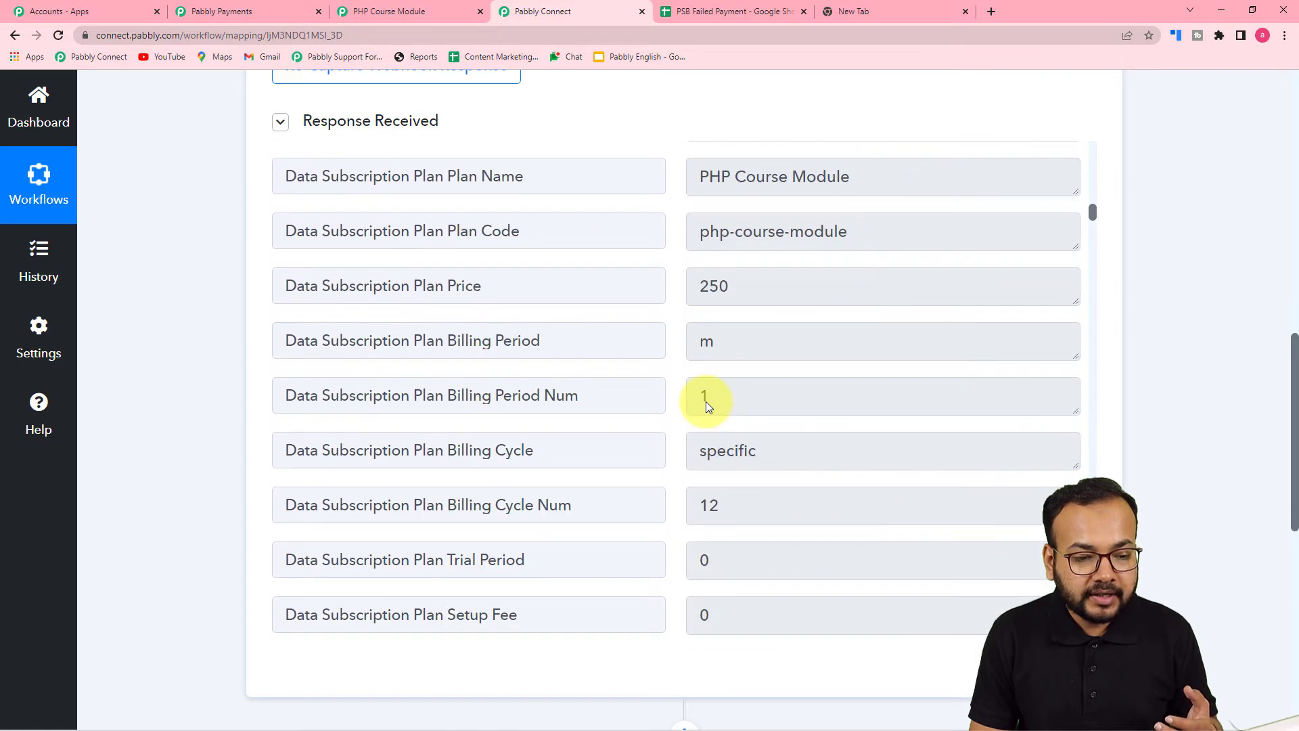
pyautogui.scroll(-1, 772, 371)
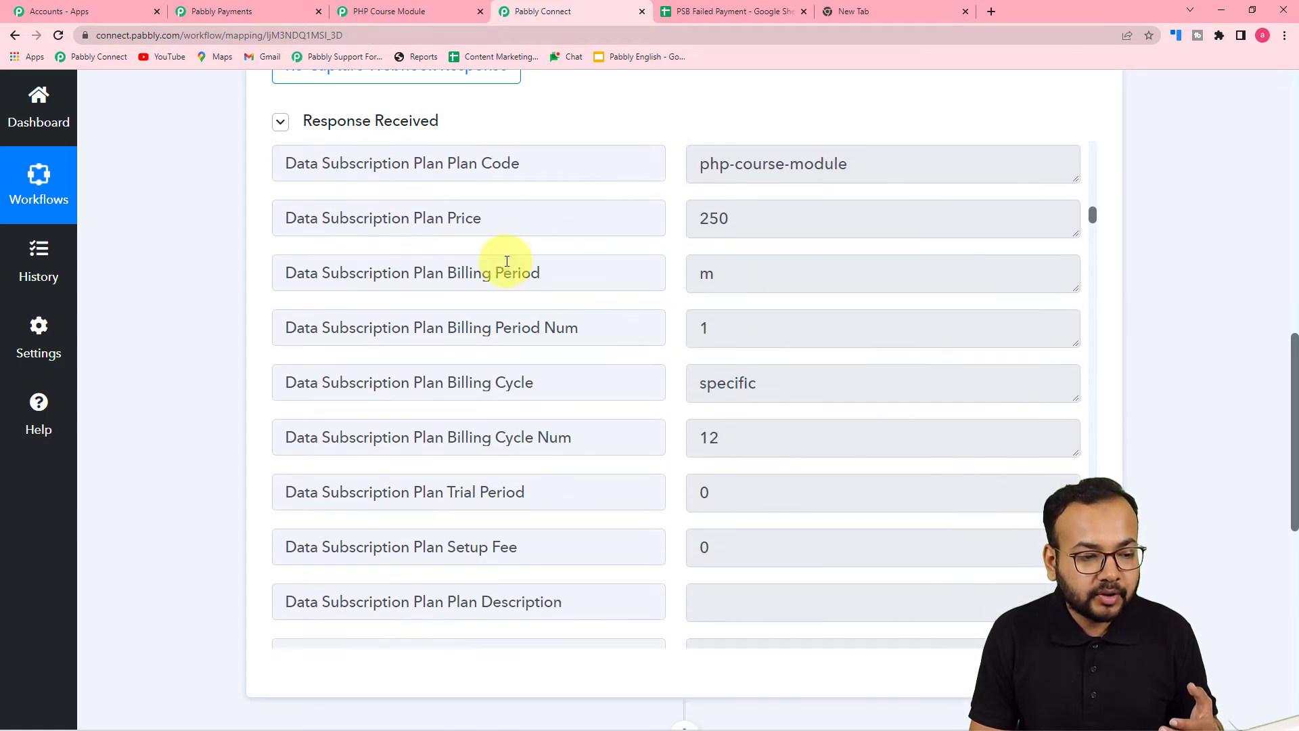
pyautogui.scroll(-4, 751, 379)
pyautogui.scroll(-10, 733, 413)
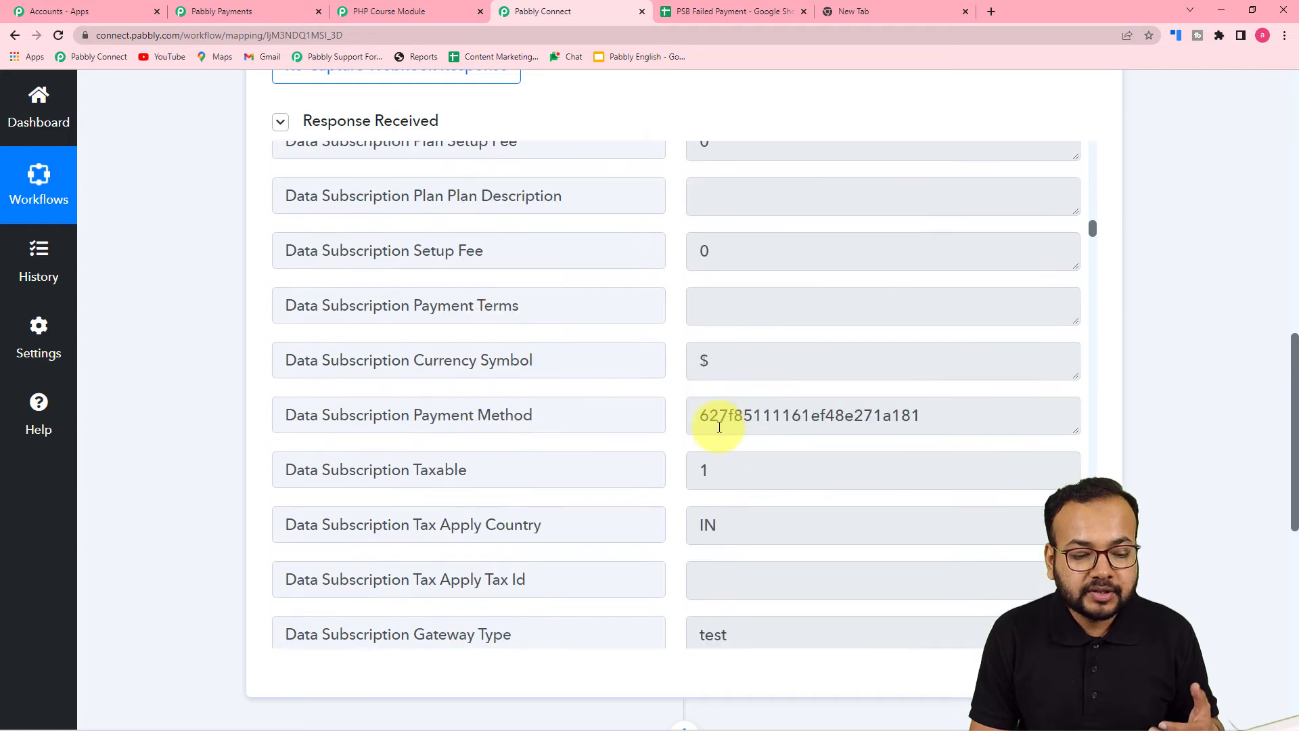
pyautogui.scroll(-8, 719, 427)
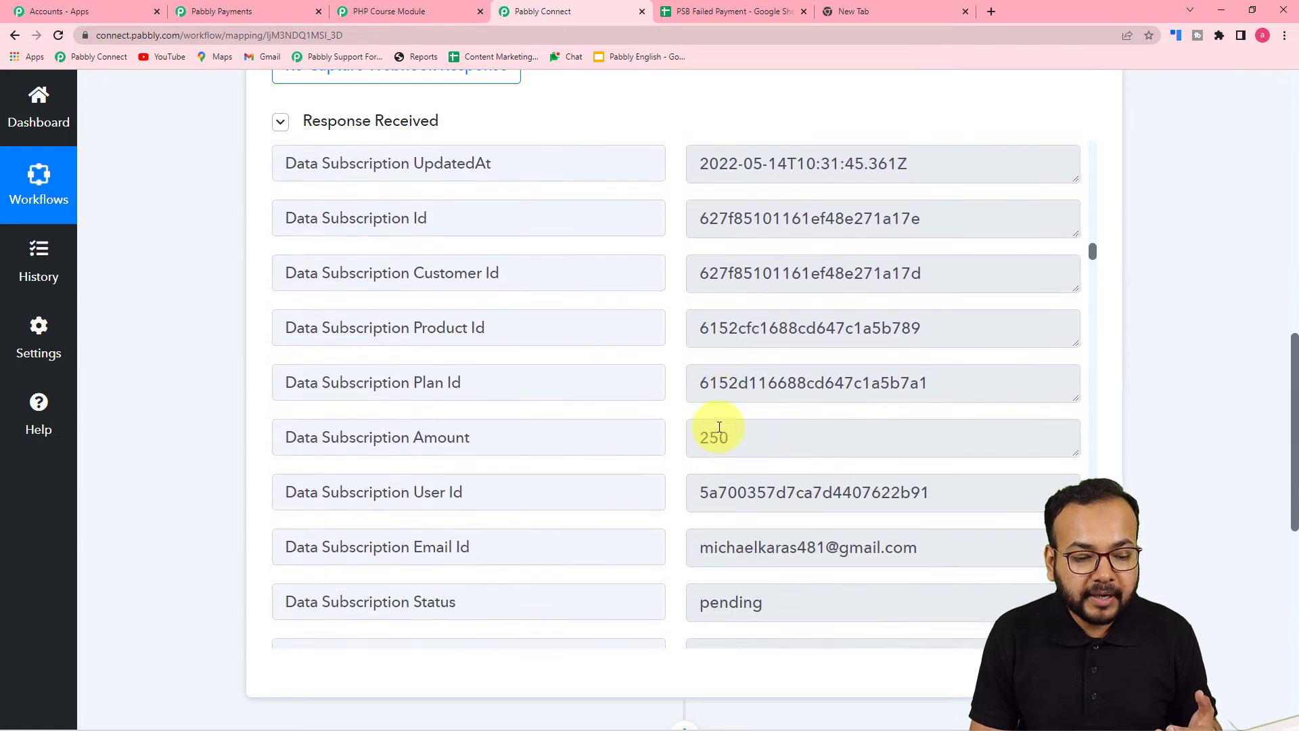
pyautogui.scroll(-10, 719, 427)
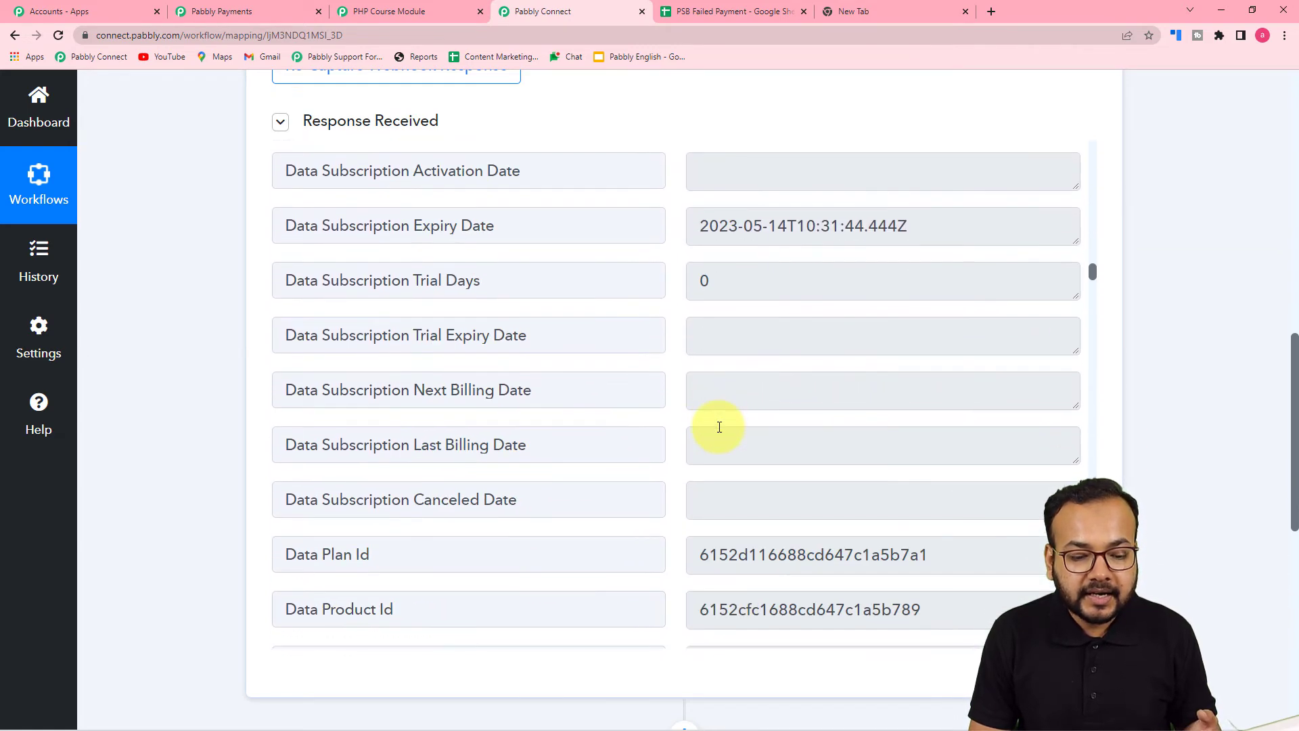
pyautogui.scroll(-6, 719, 427)
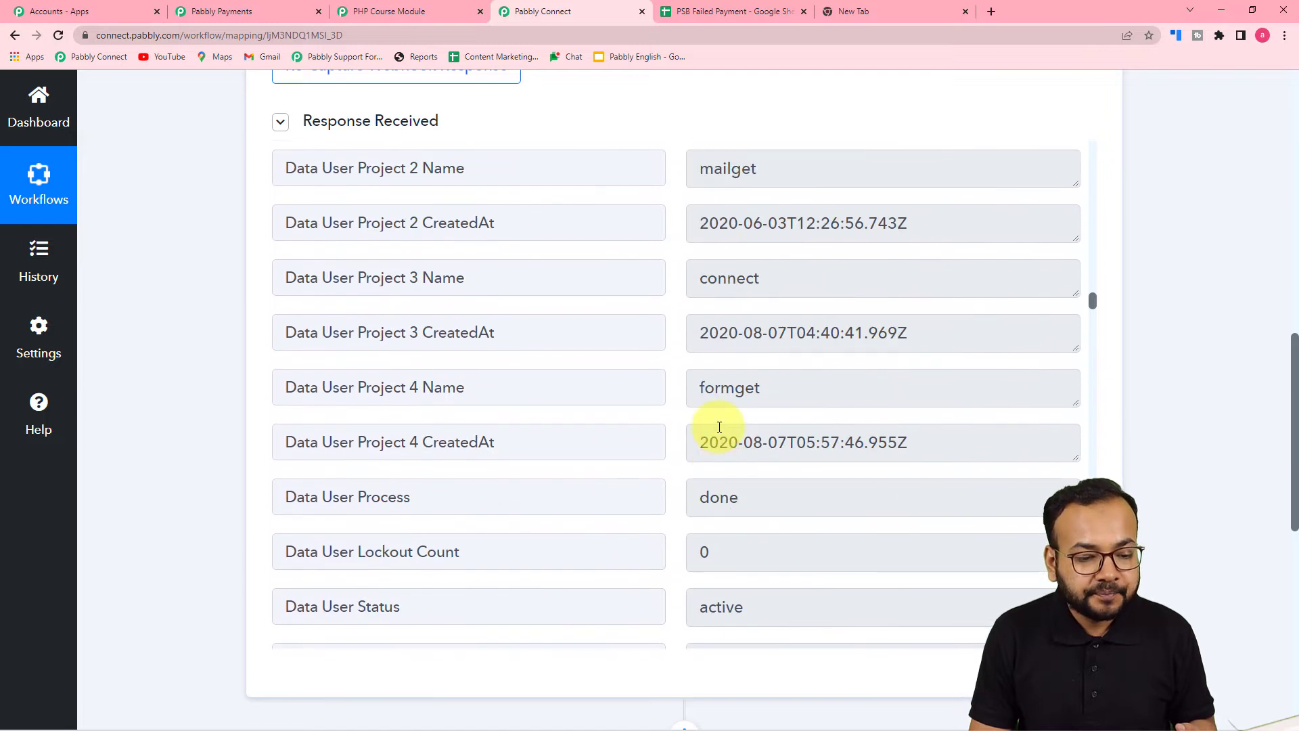
pyautogui.scroll(-3, 209, 387)
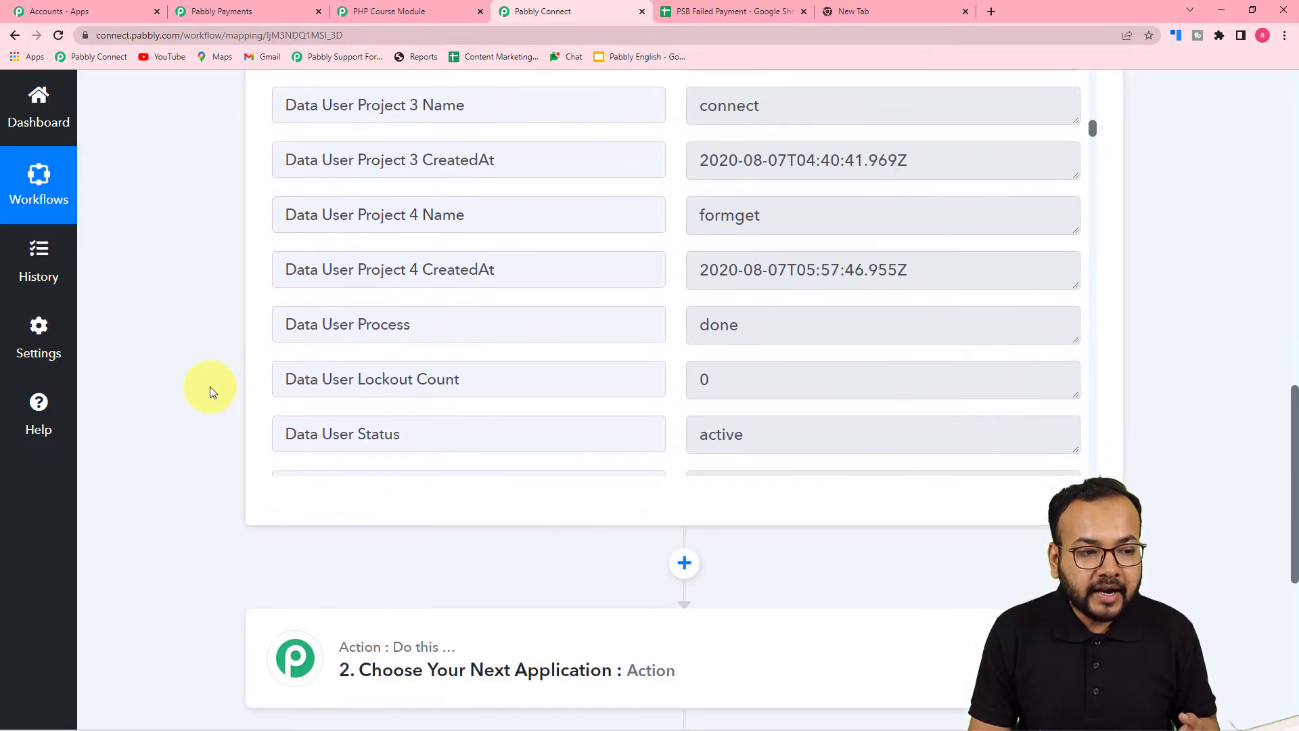
pyautogui.scroll(-1, 210, 387)
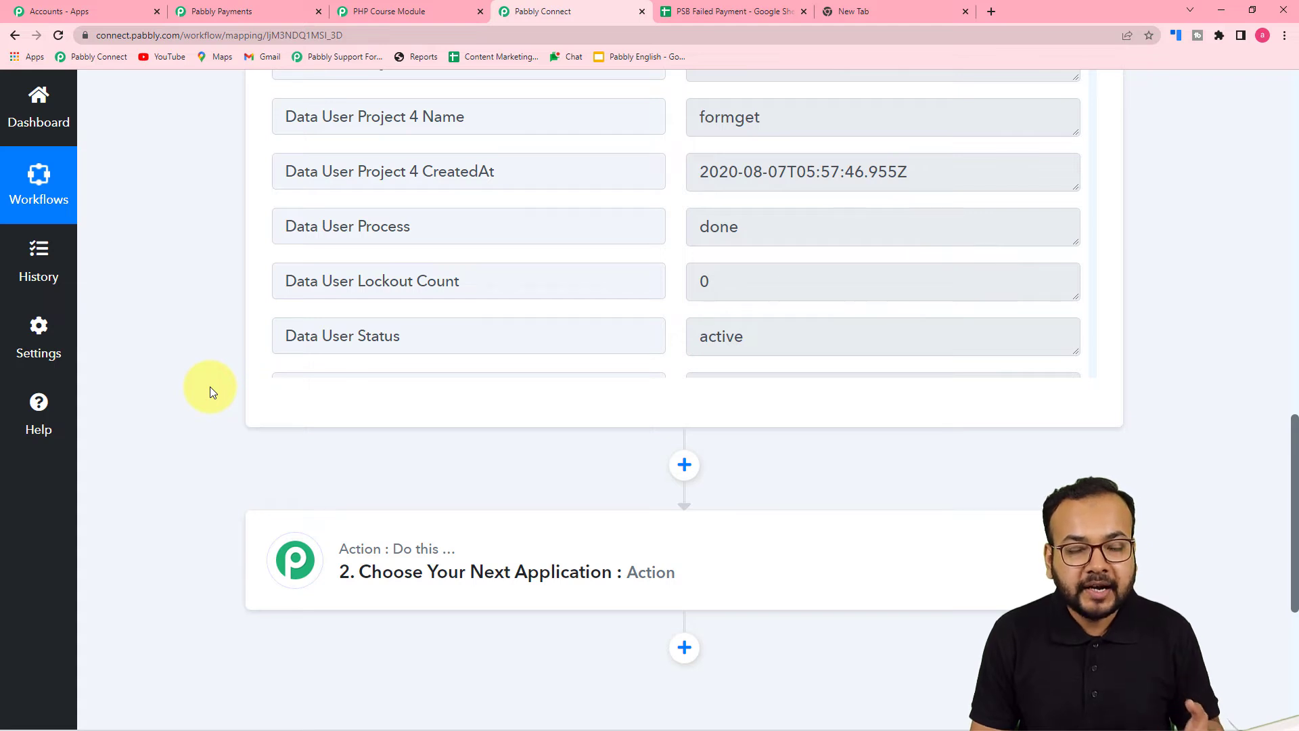
# Check the PSB Failed Payment sheet's columns, then return to the workflow
pyautogui.click(727, 14)
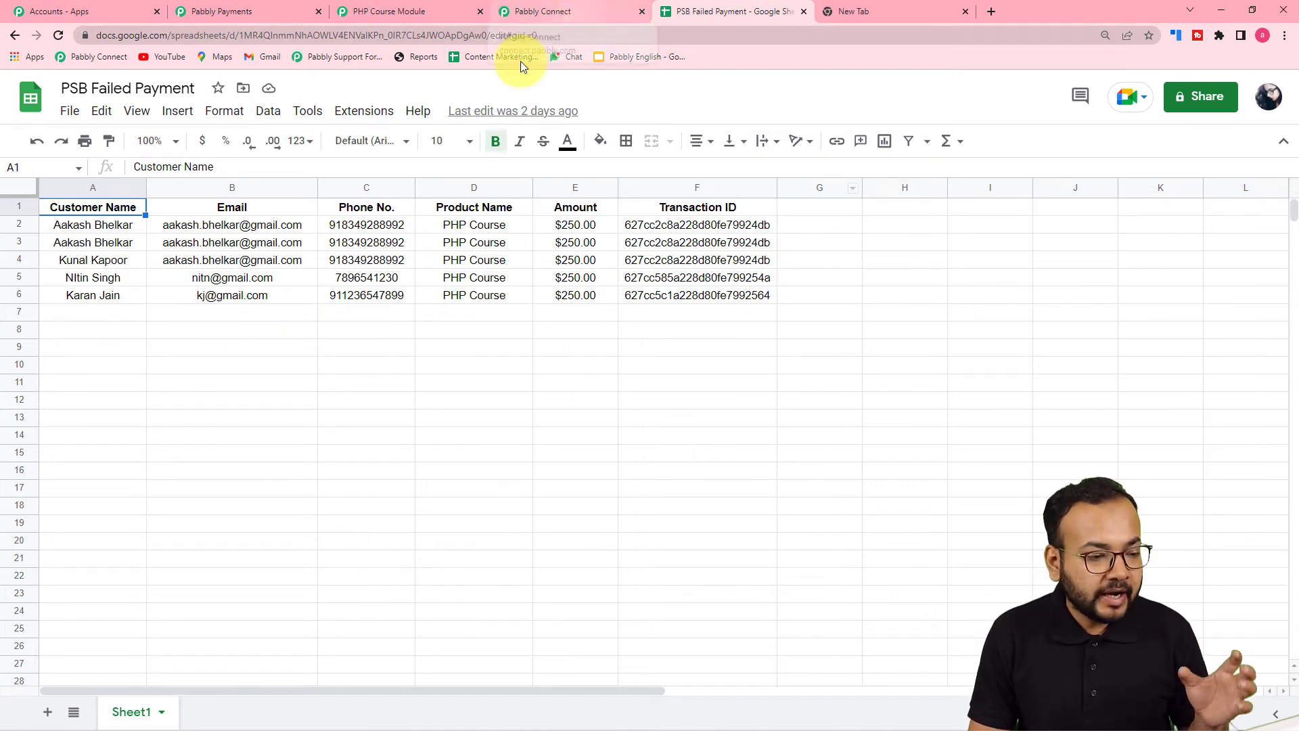
pyautogui.click(574, 17)
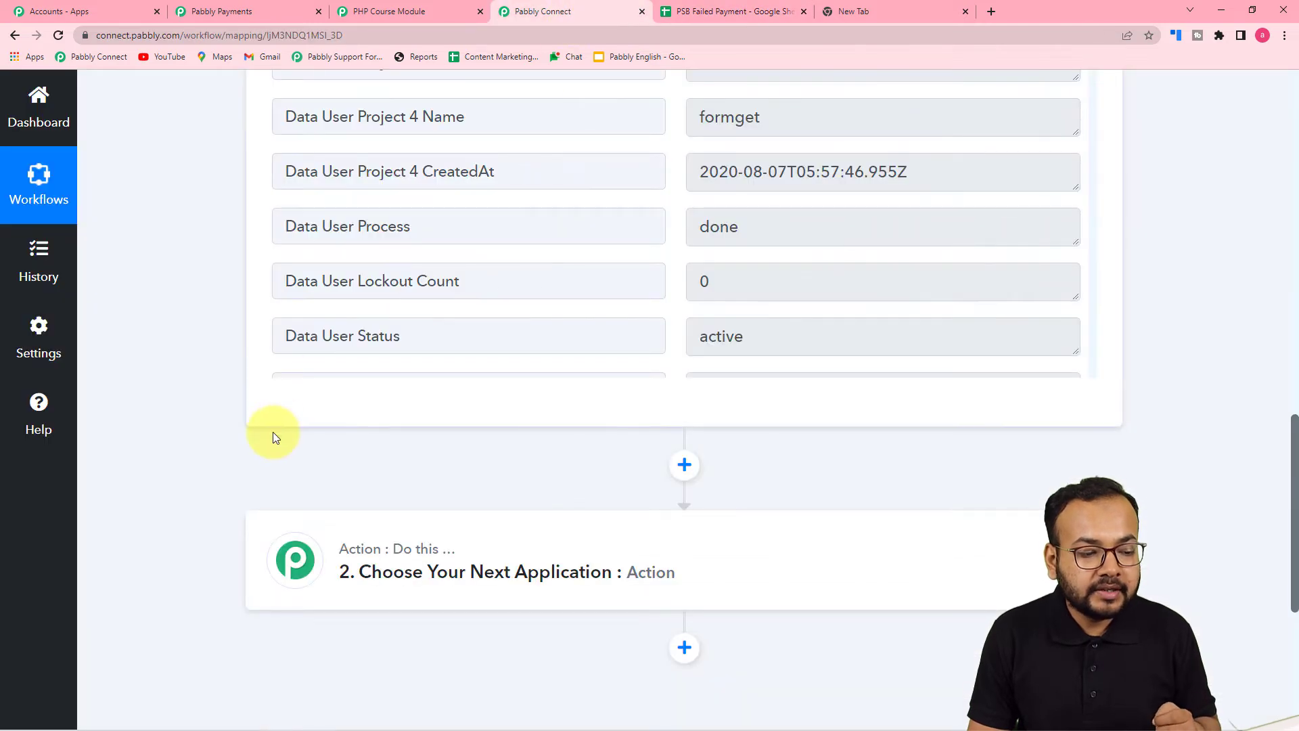
pyautogui.scroll(-5, 274, 431)
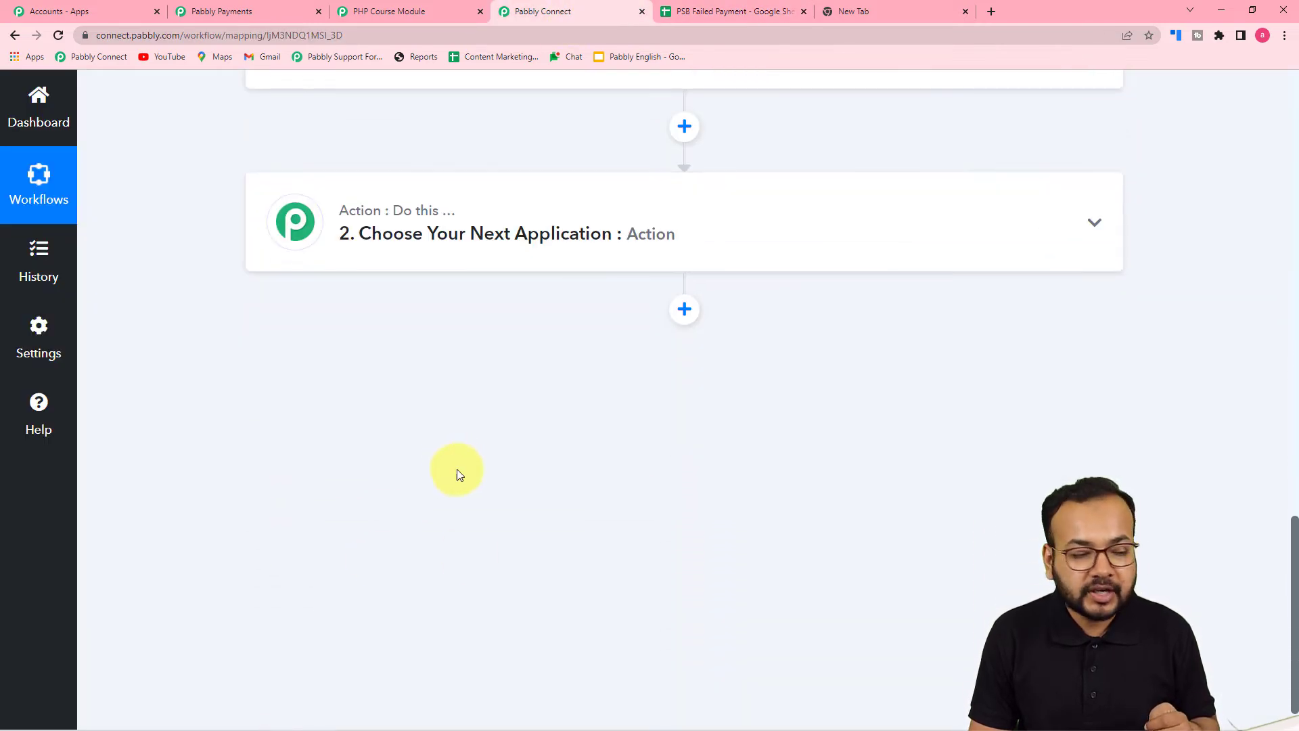
# Set the action step to Google Sheets 'Add New Row' and start connecting an account
pyautogui.click(455, 264)
pyautogui.scroll(-3, 455, 264)
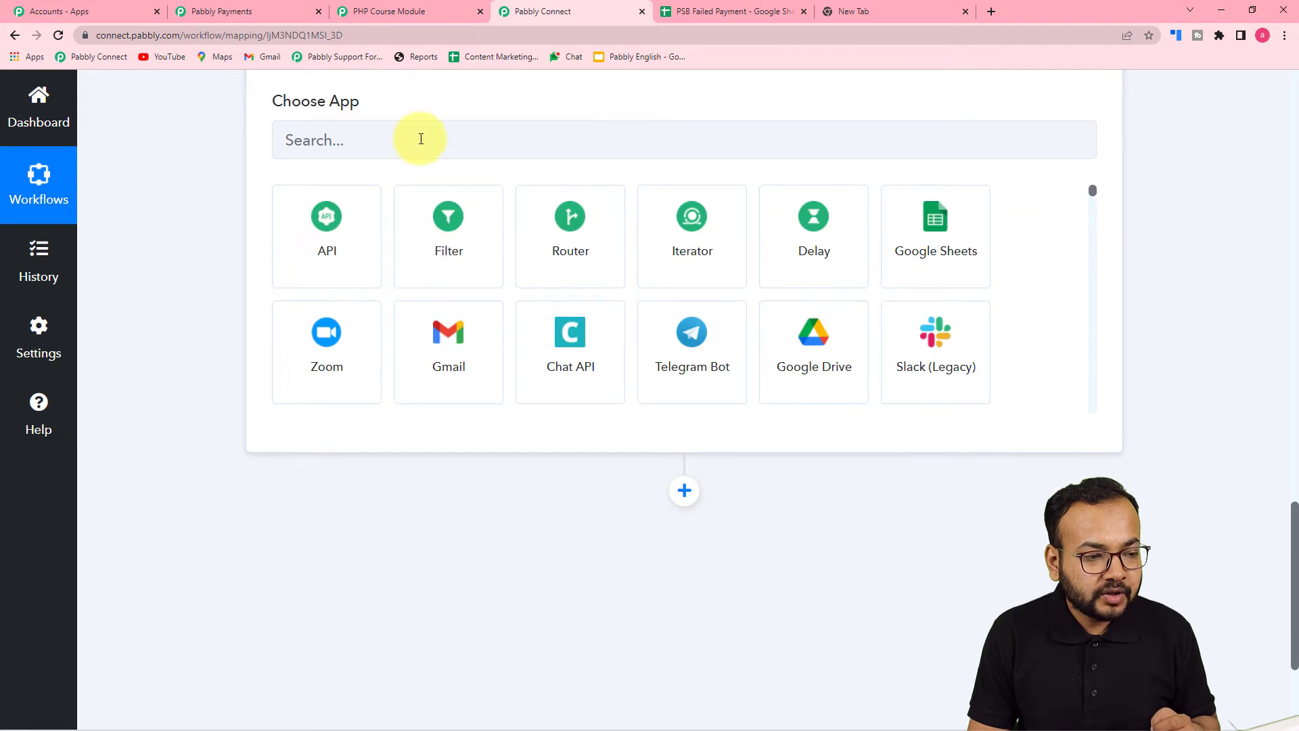
pyautogui.click(421, 140)
pyautogui.write('goo')
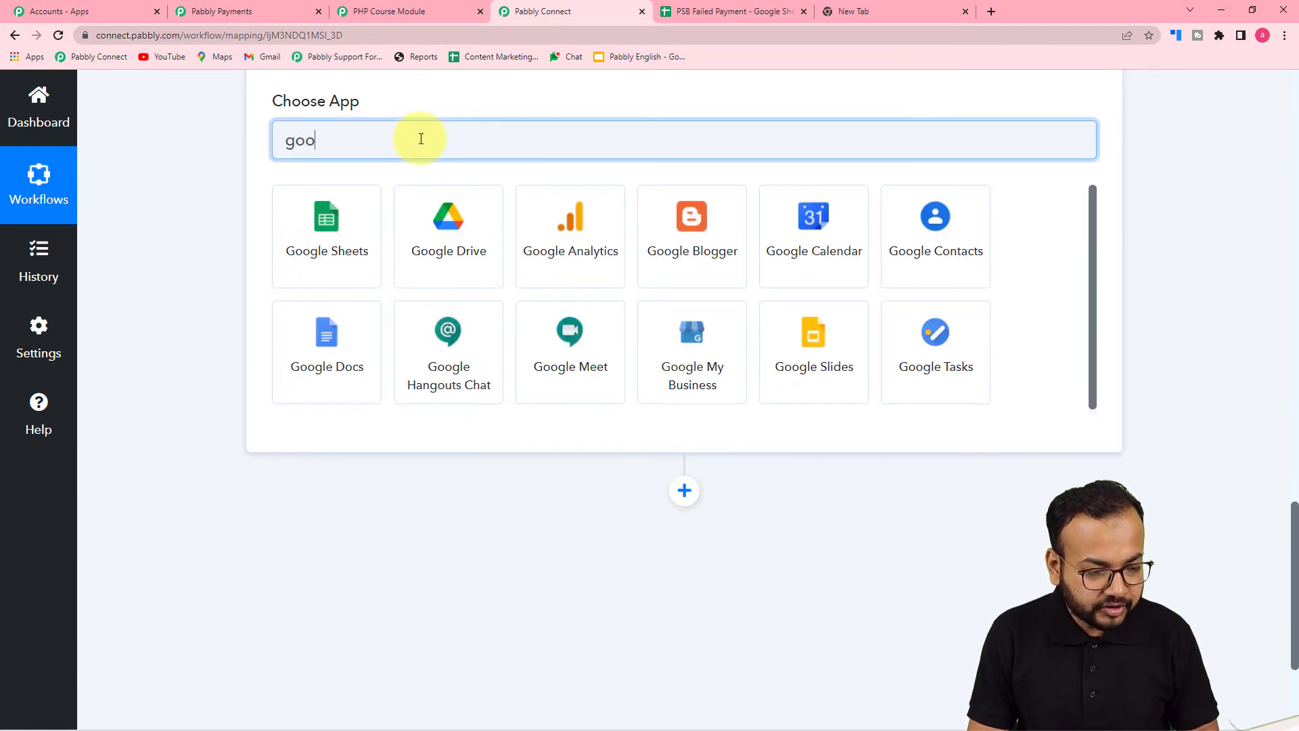
pyautogui.click(348, 246)
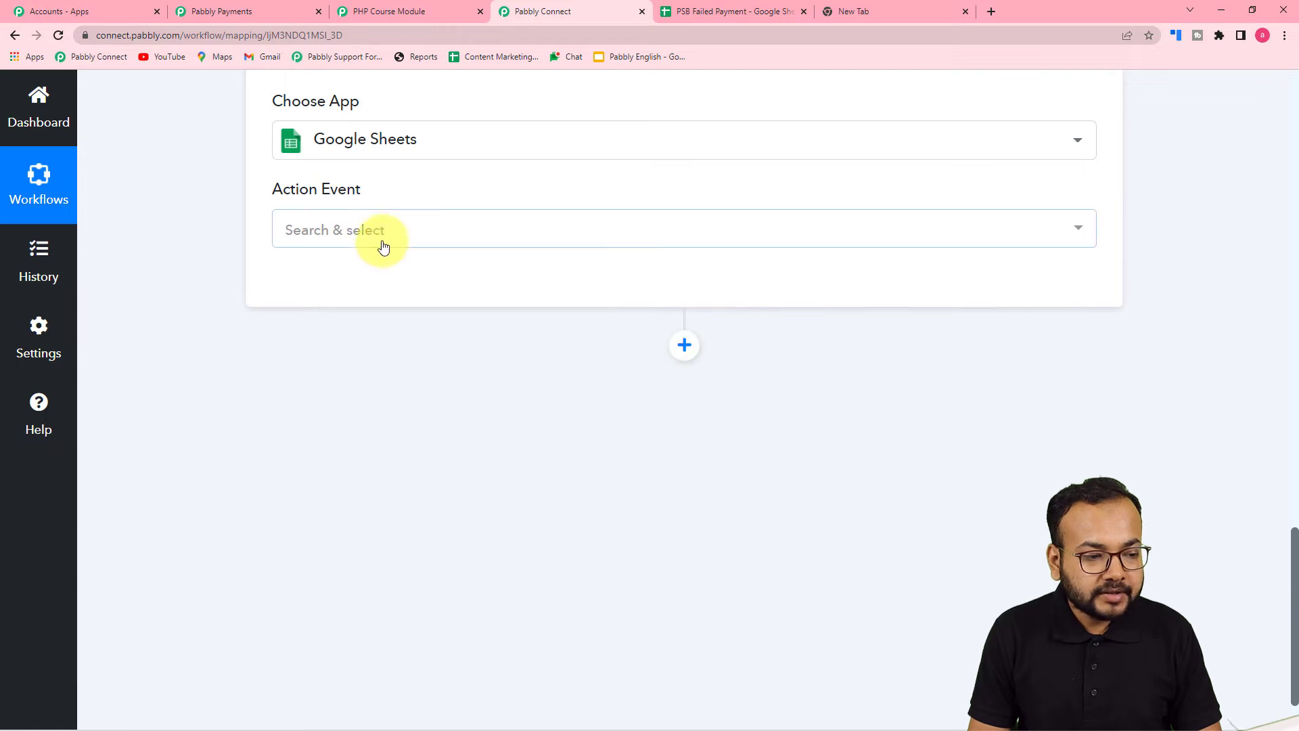
pyautogui.click(404, 237)
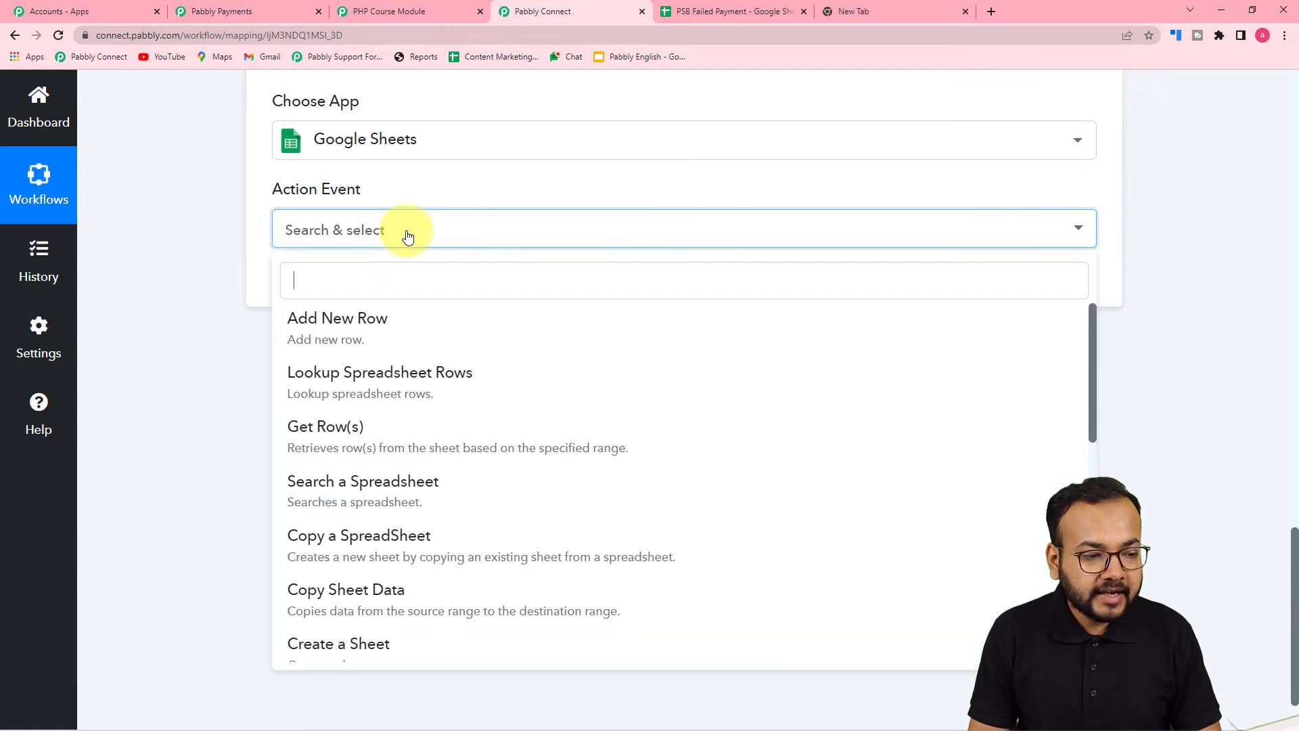
pyautogui.click(357, 348)
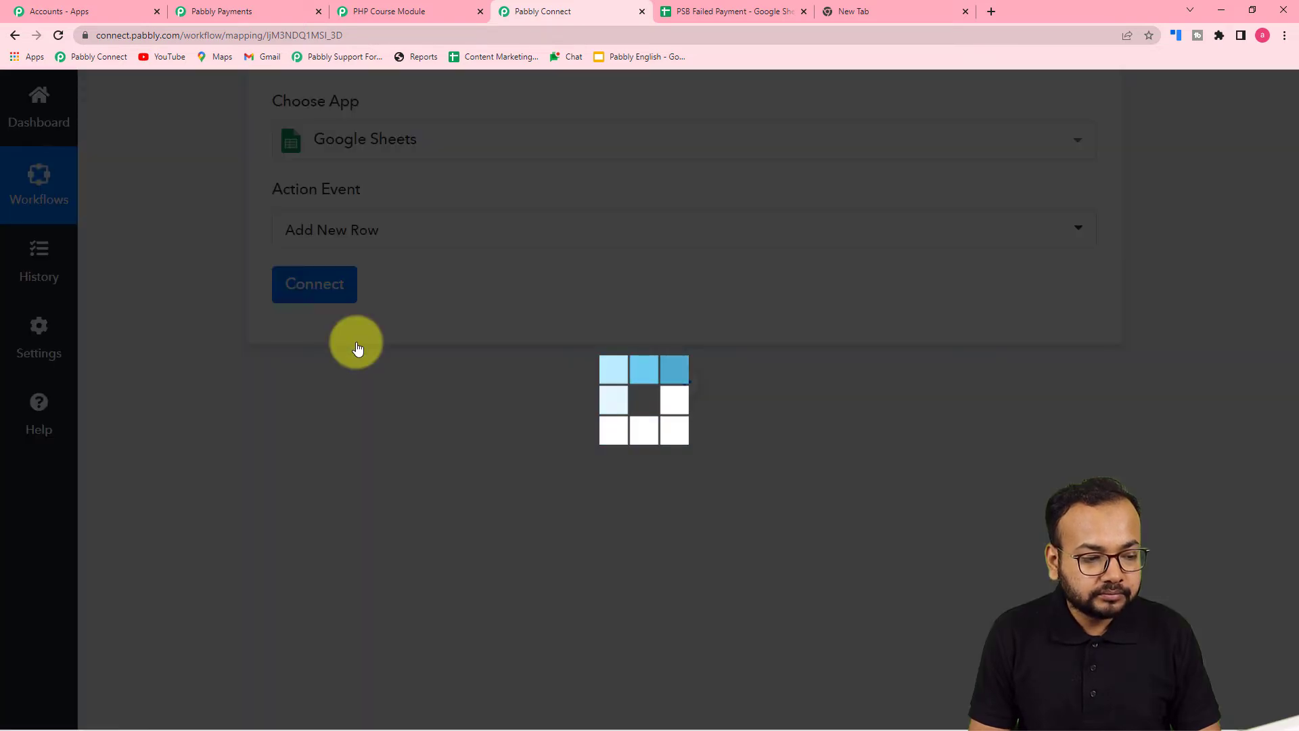
pyautogui.click(314, 283)
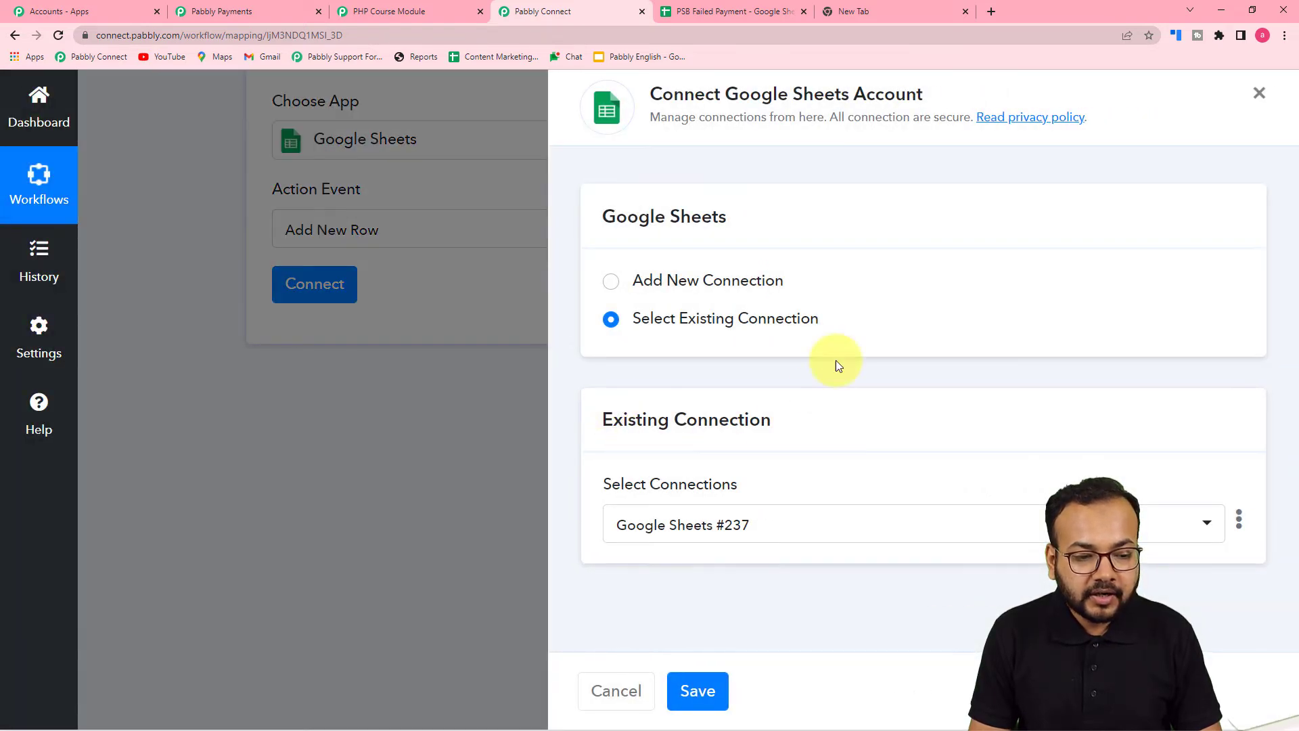
# Add a new Google Sheets connection by signing in with the Google account and granting access
pyautogui.click(613, 283)
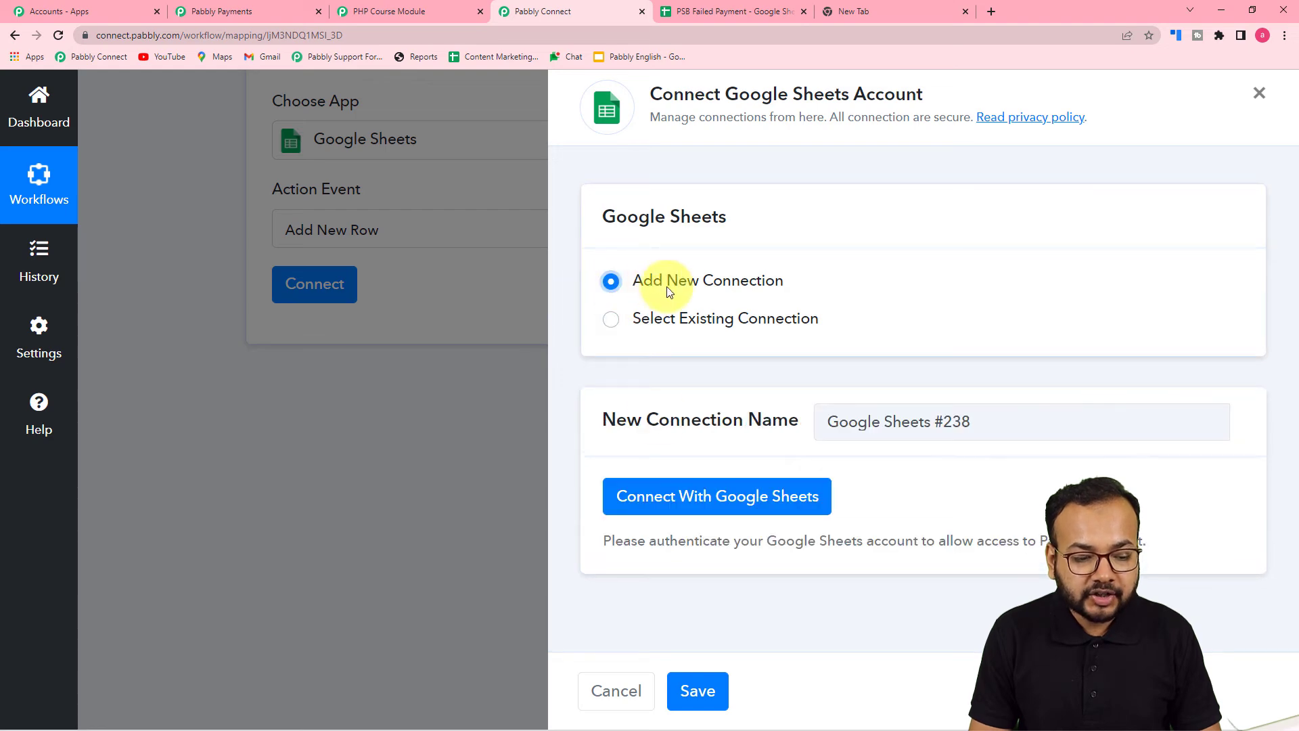
pyautogui.click(661, 495)
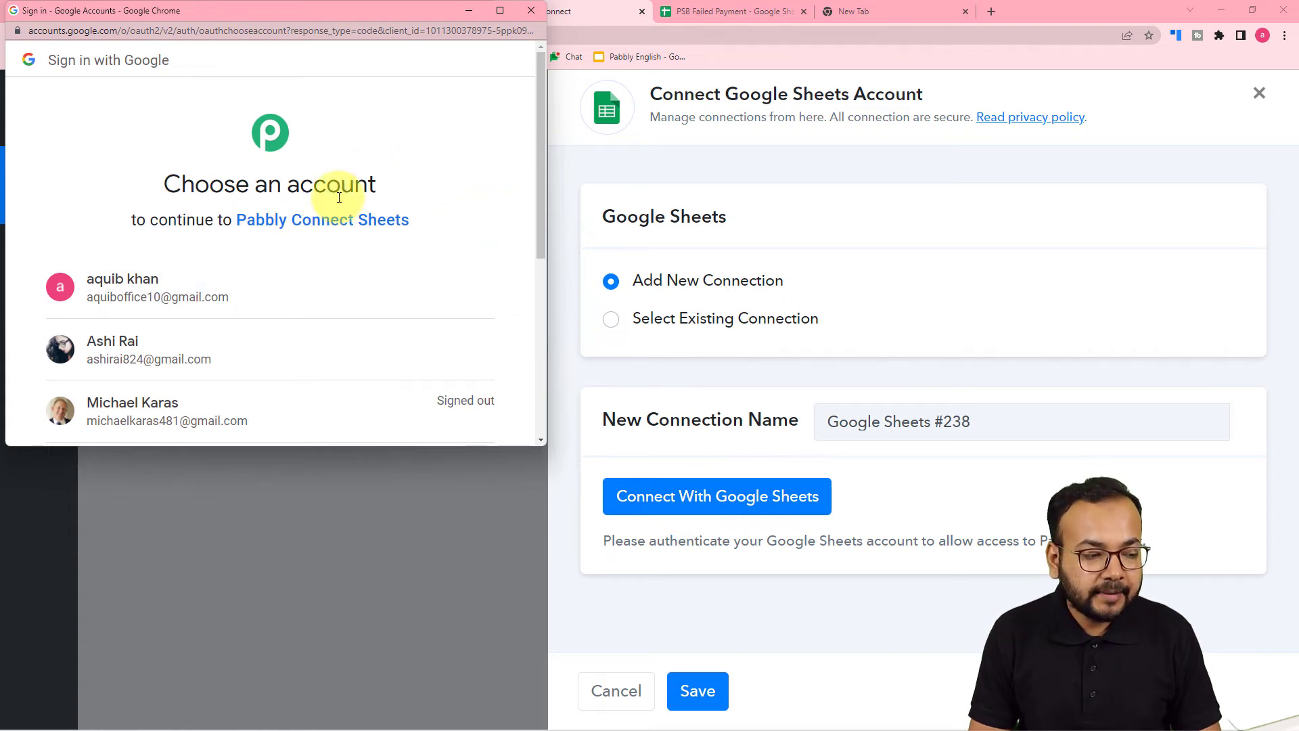
pyautogui.click(310, 348)
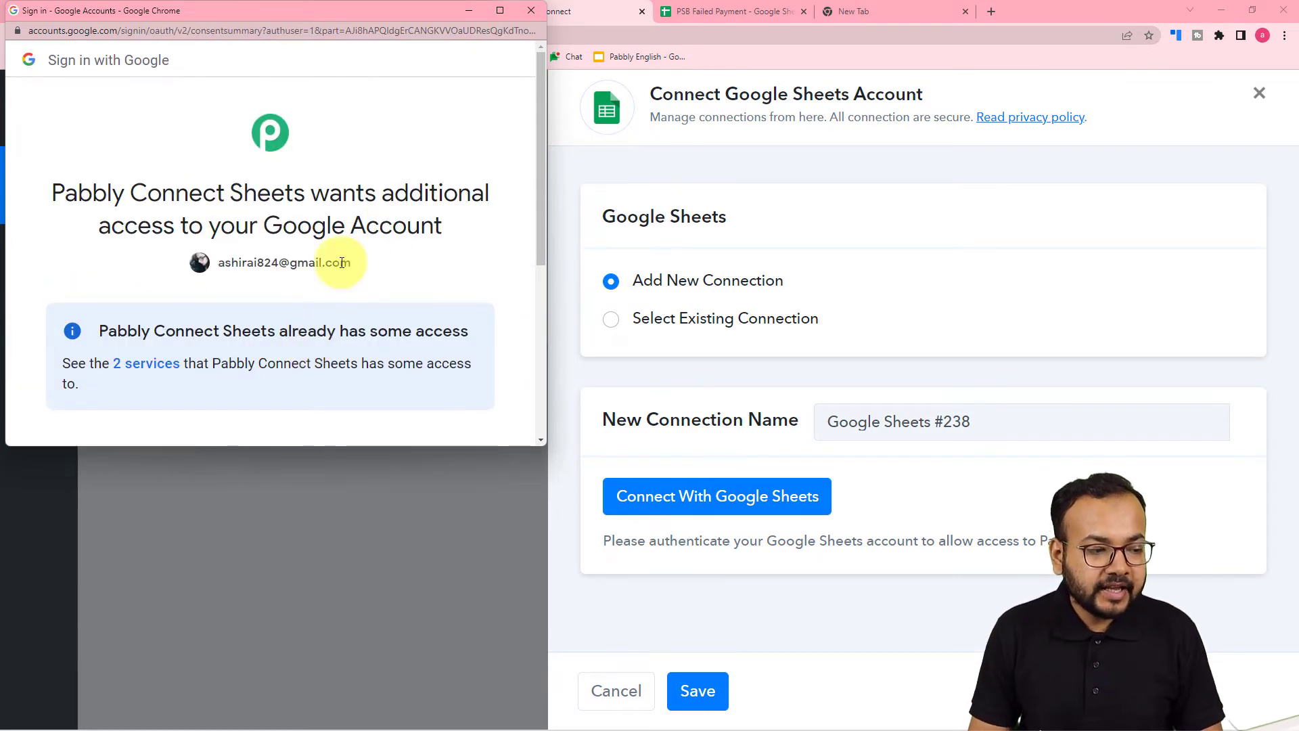
pyautogui.scroll(-5, 212, 233)
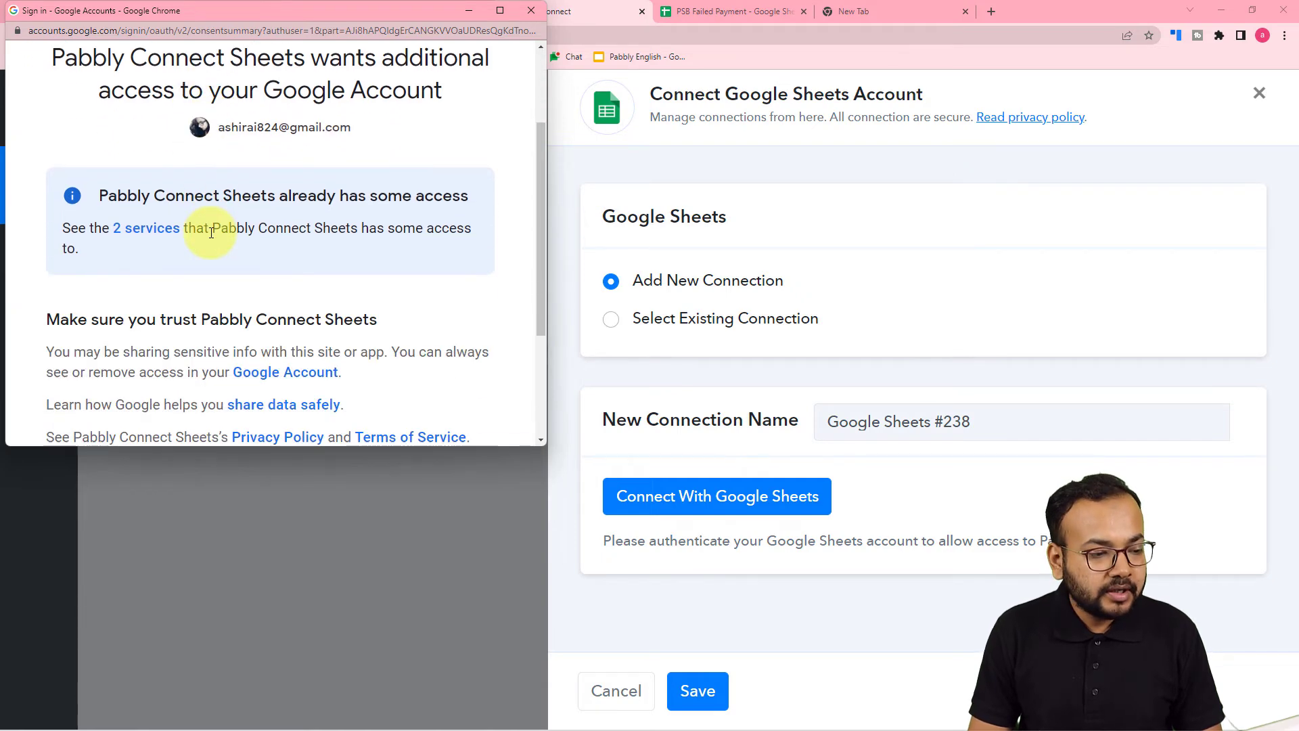
pyautogui.click(344, 323)
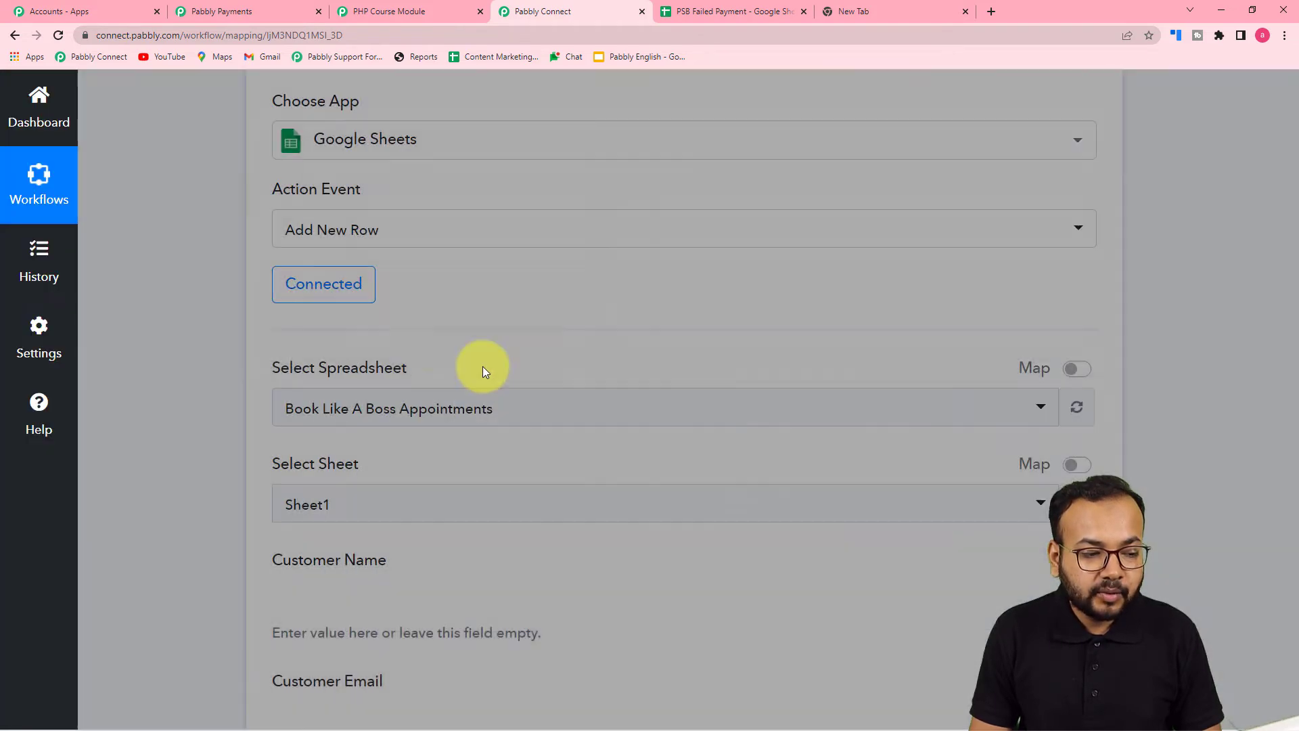
# Search 'psb' and set PSB Failed Payment (Sheet1) as the Add New Row target spreadsheet
pyautogui.scroll(-5, 111, 308)
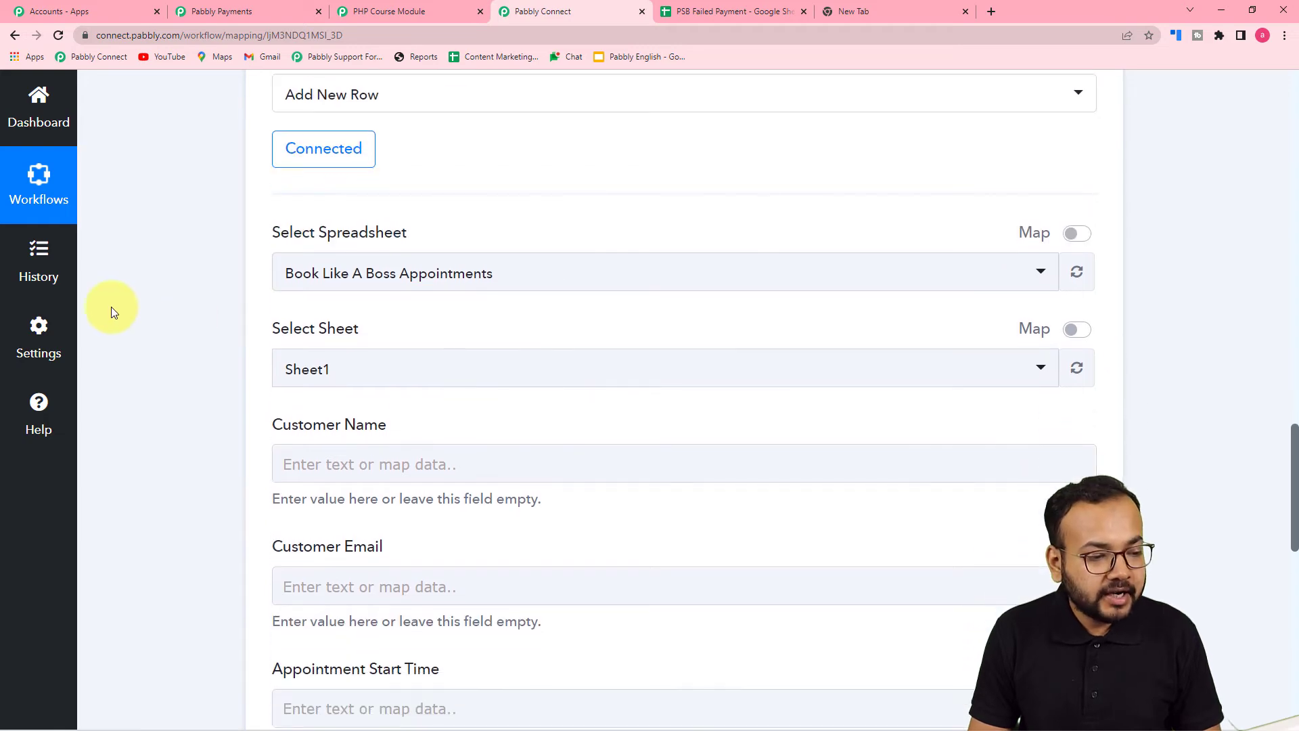
pyautogui.scroll(3, 111, 308)
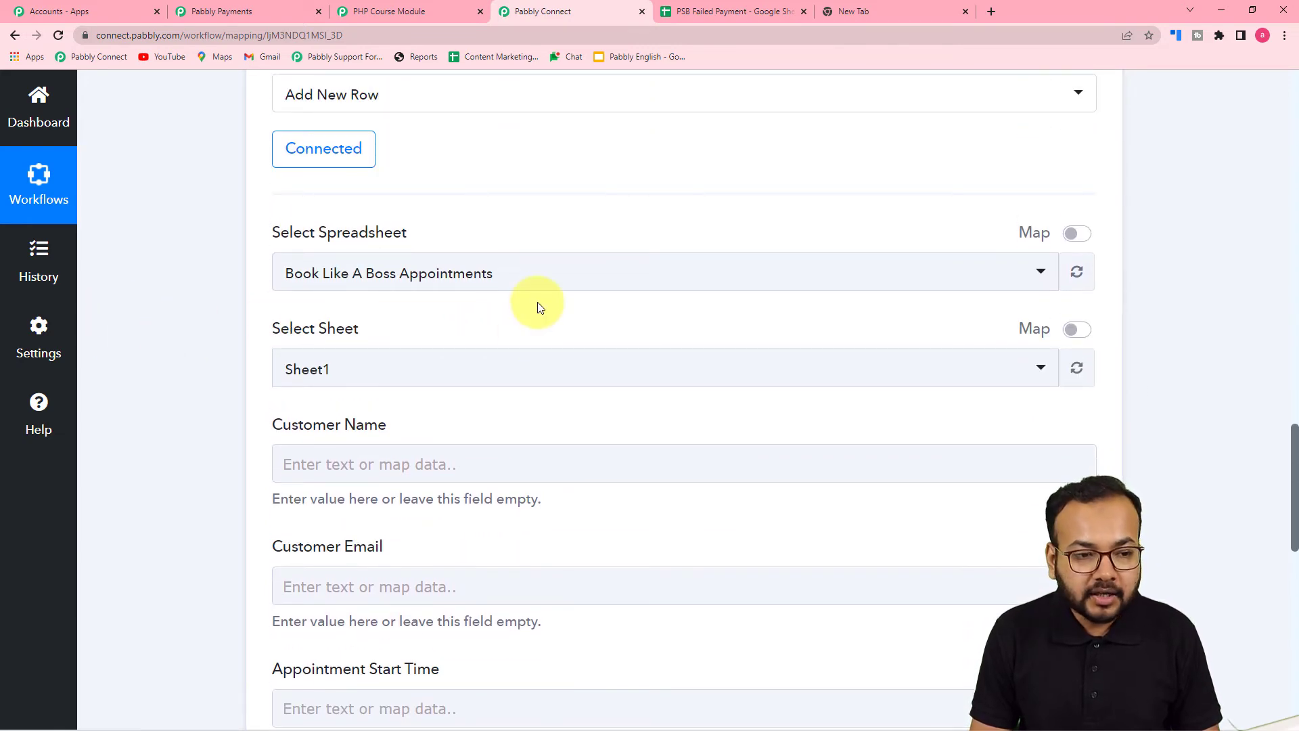
pyautogui.click(734, 14)
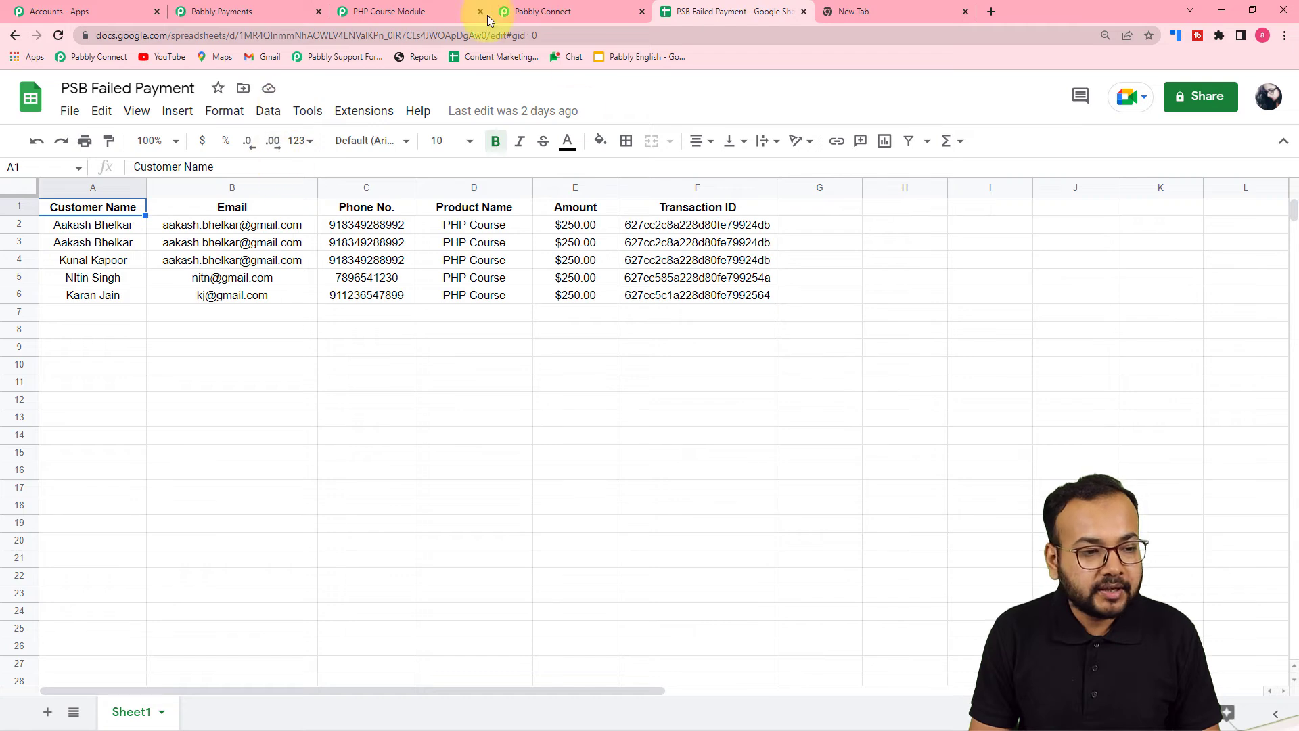
pyautogui.click(549, 5)
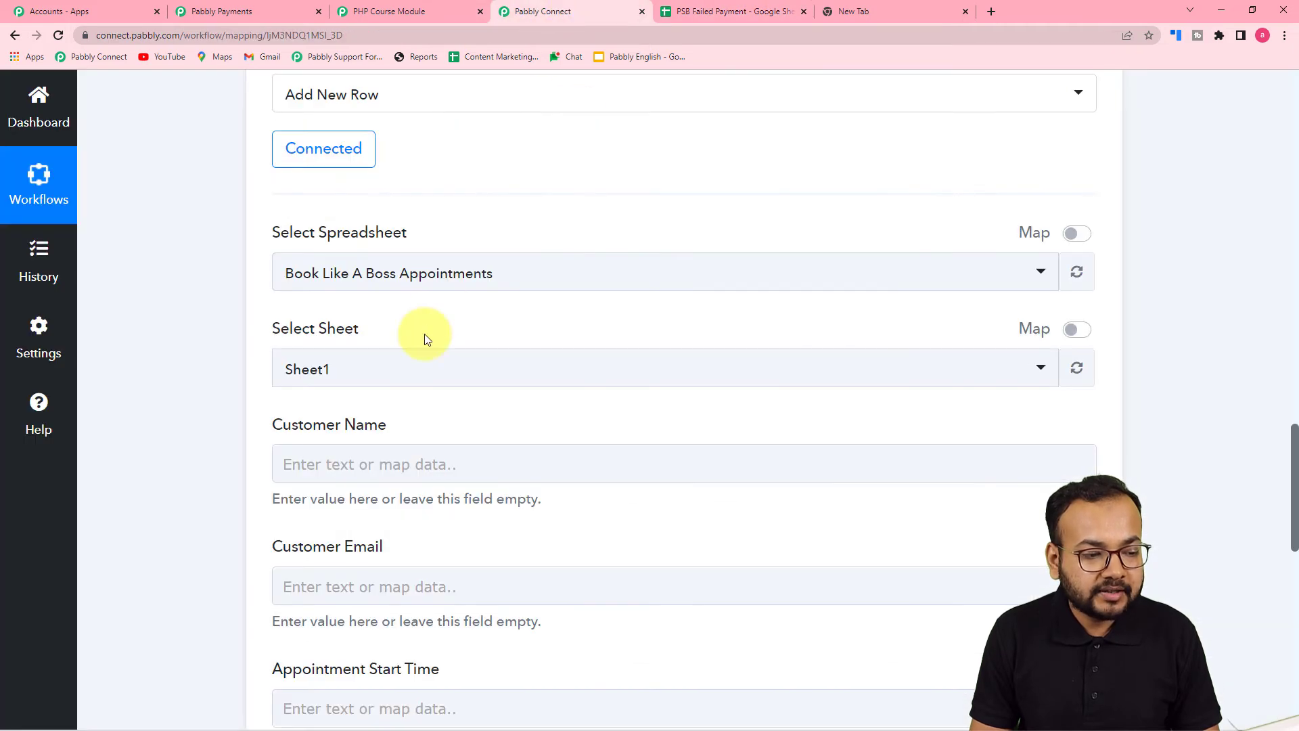
pyautogui.scroll(-2, 424, 339)
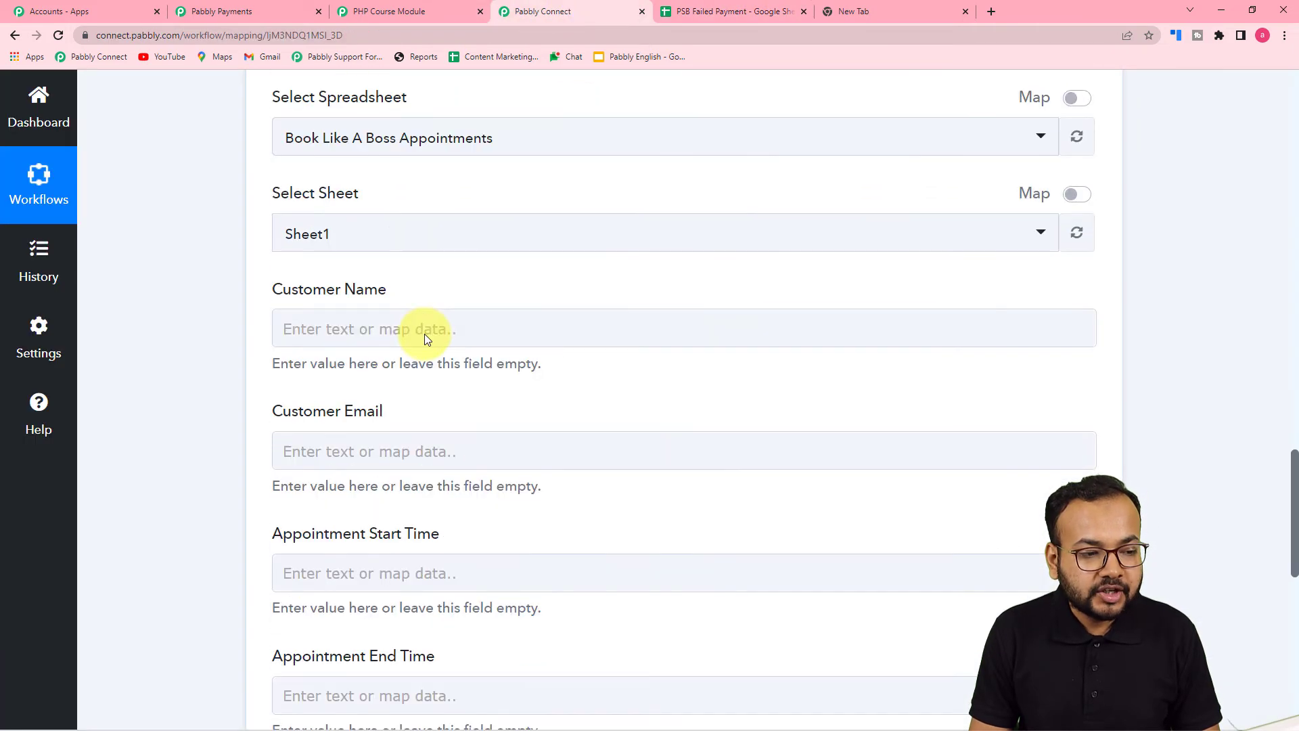
pyautogui.click(548, 140)
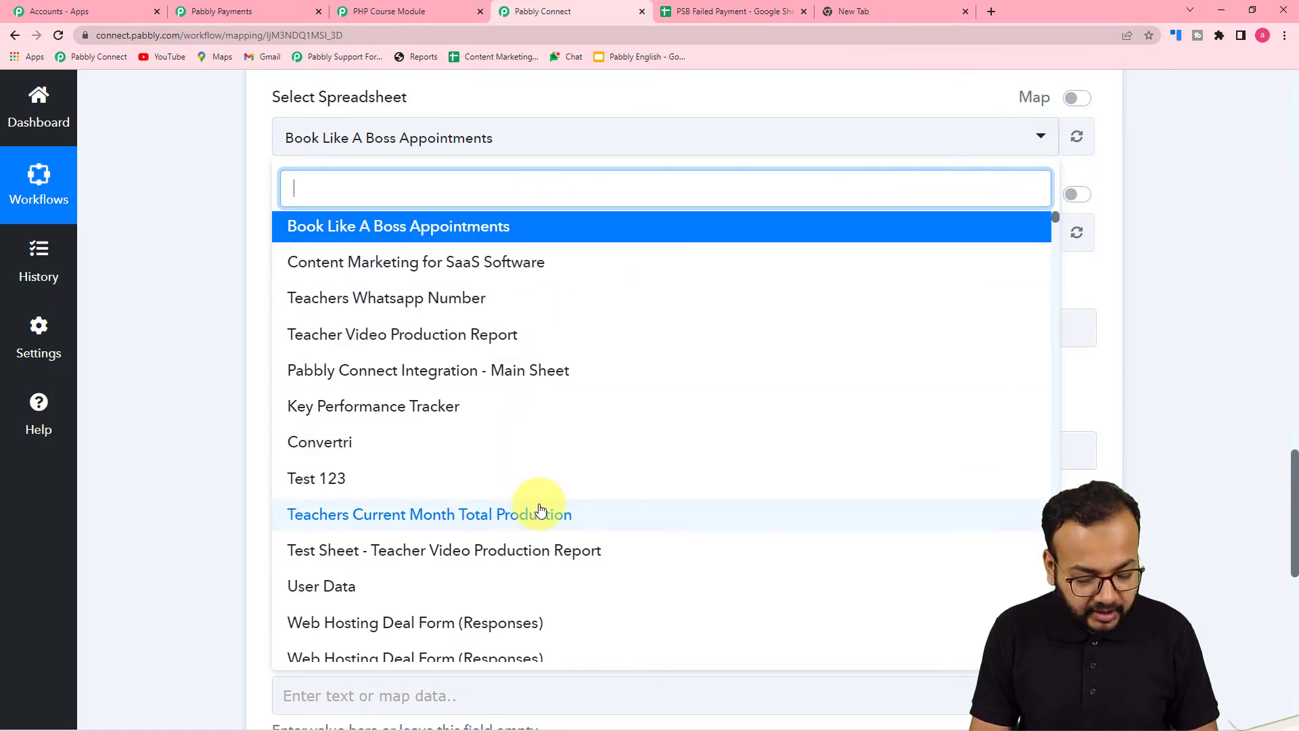
pyautogui.write('psb')
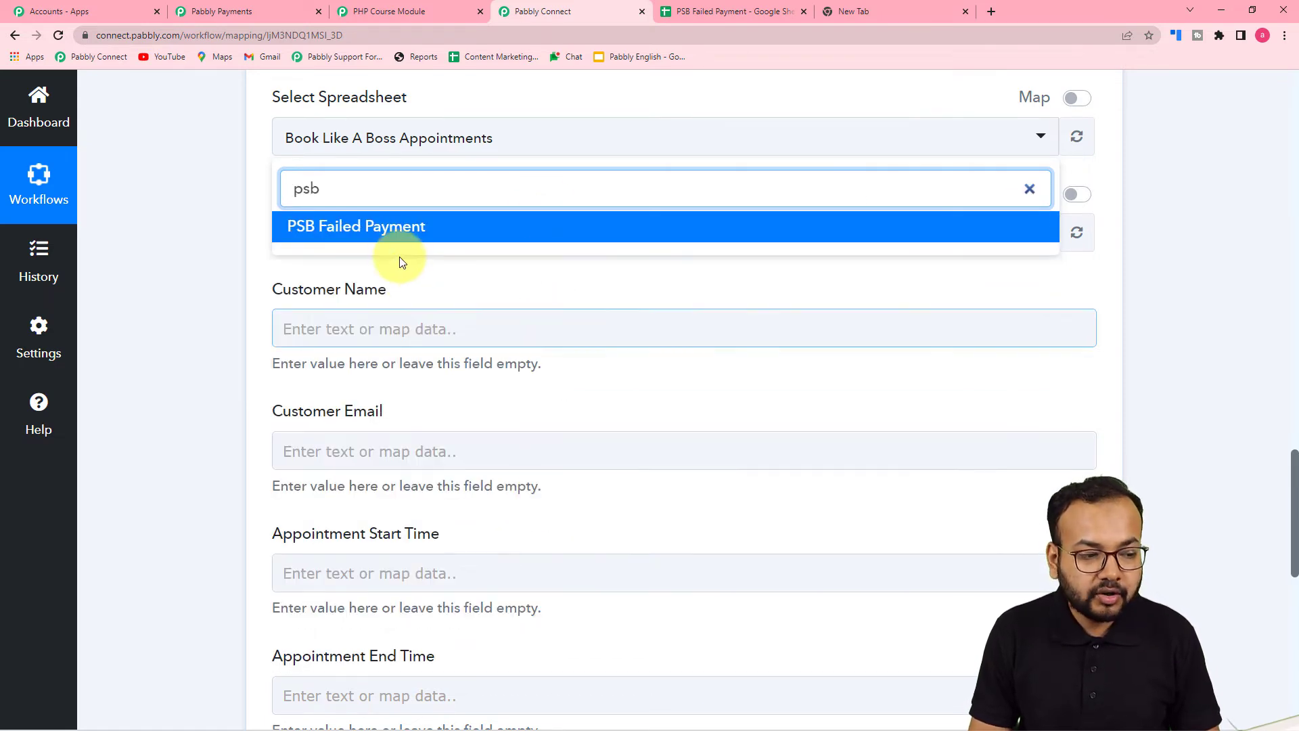
pyautogui.click(362, 230)
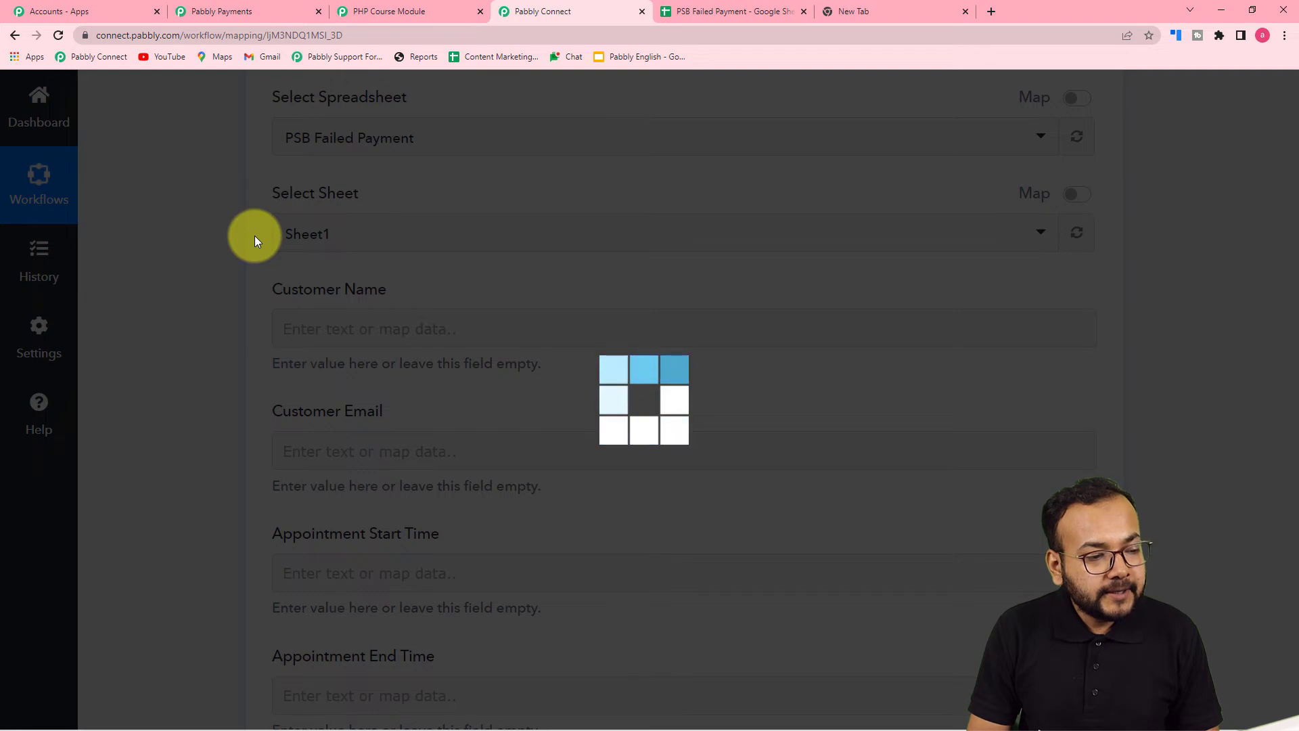
pyautogui.scroll(-1, 255, 235)
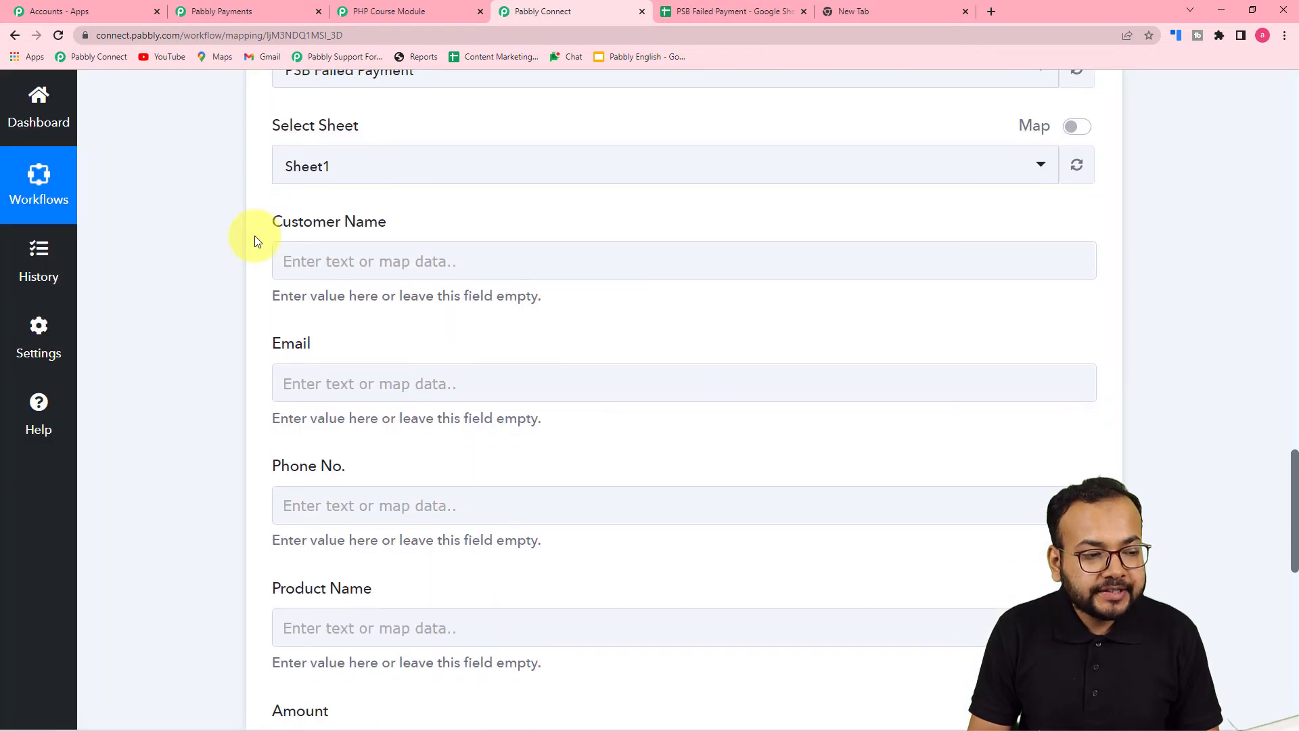
pyautogui.click(696, 14)
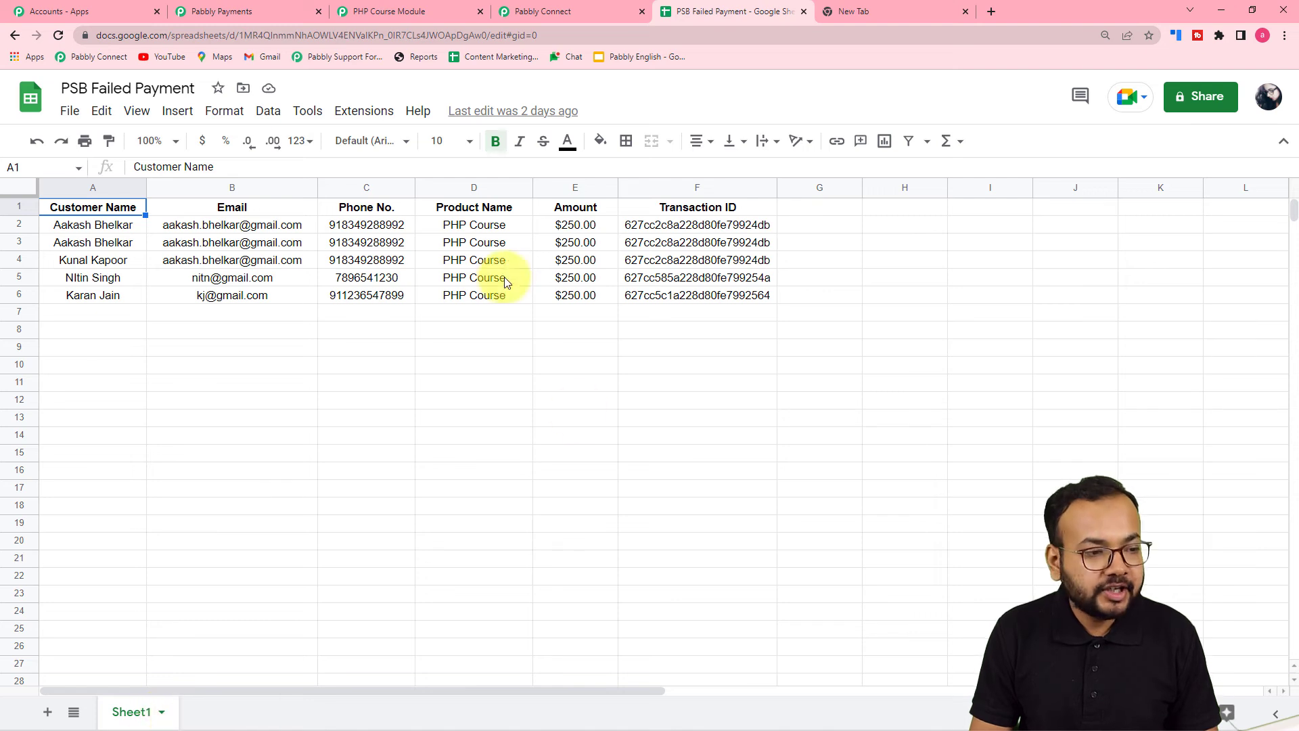
# Compare the Customer Name field with the sheet's column headers, zooming the sheet to 125%
pyautogui.click(532, 11)
pyautogui.scroll(-2, 314, 203)
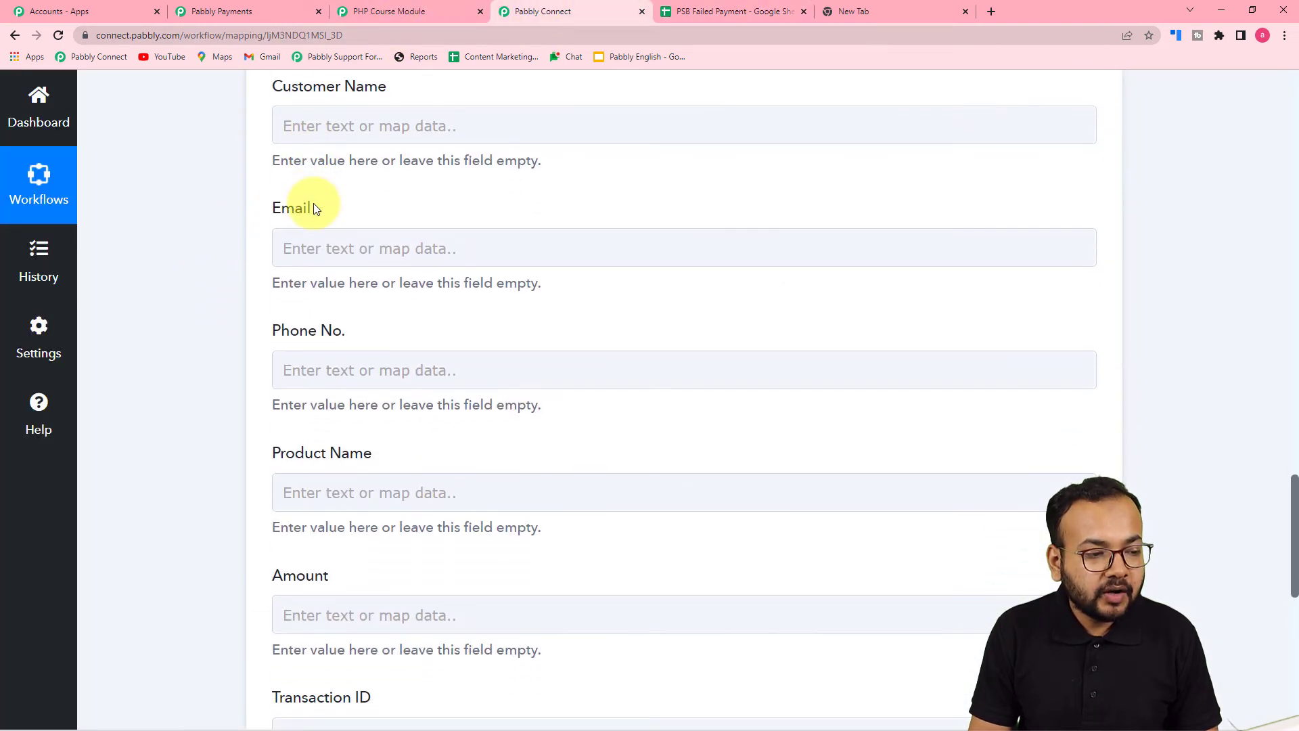
pyautogui.click(328, 113)
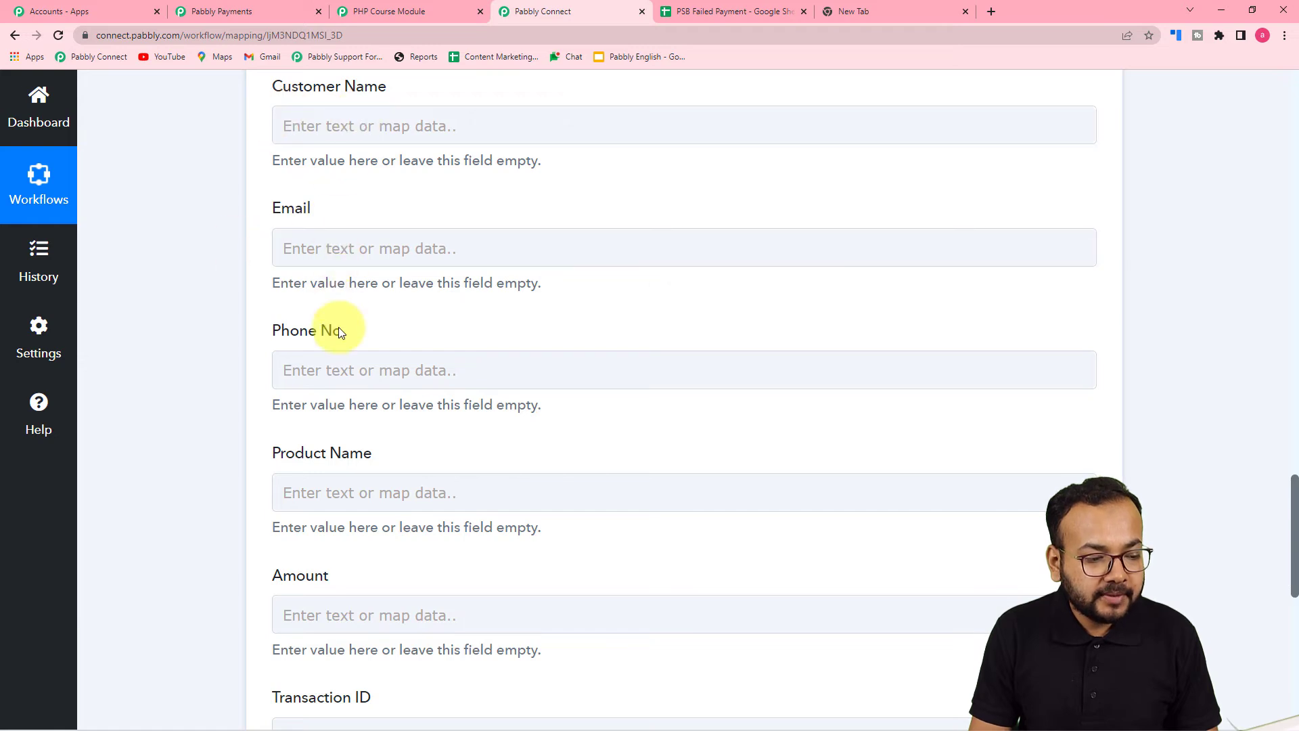
pyautogui.scroll(-3, 332, 481)
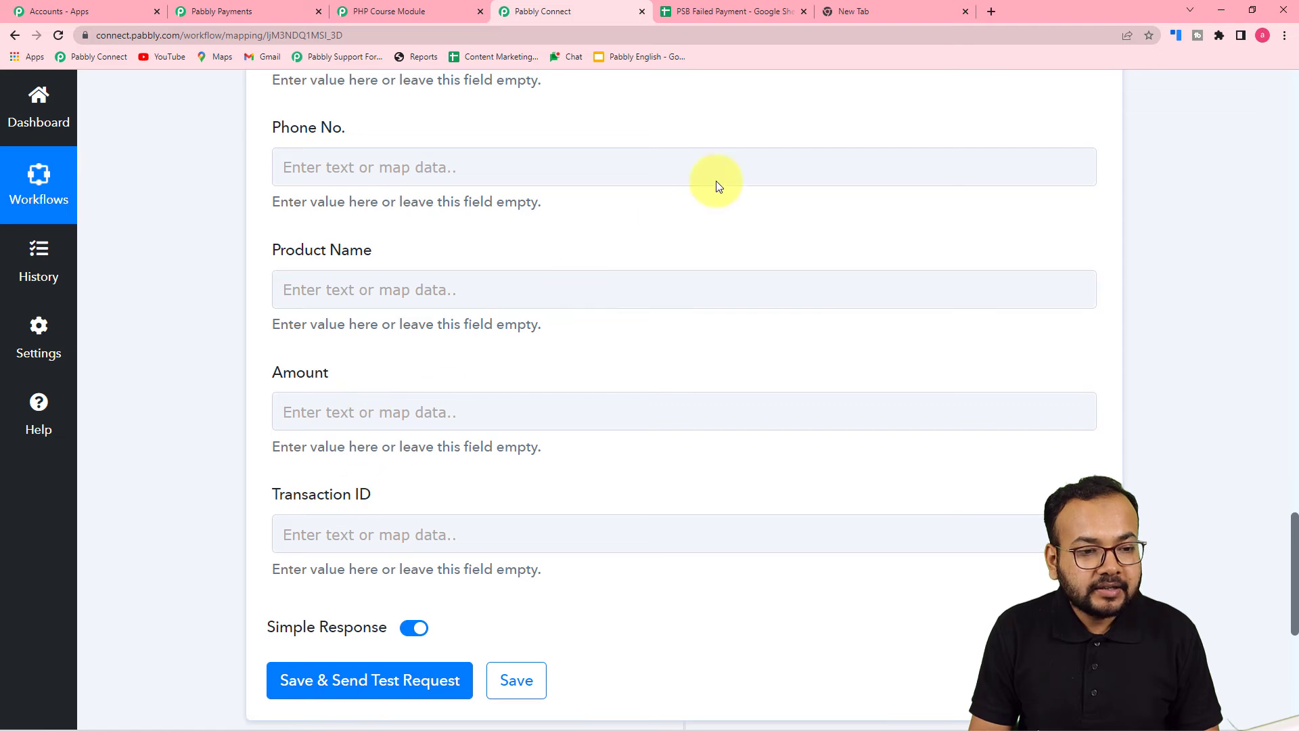
pyautogui.click(719, 13)
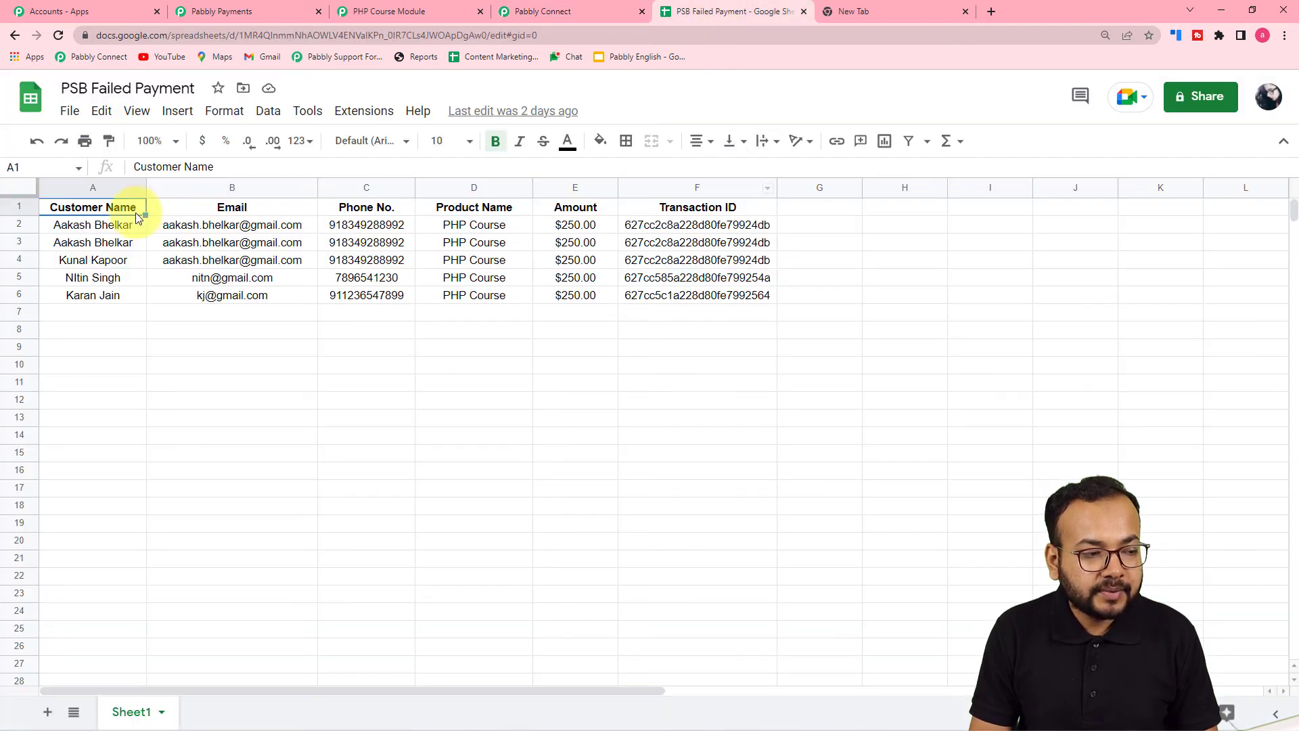
pyautogui.click(177, 140)
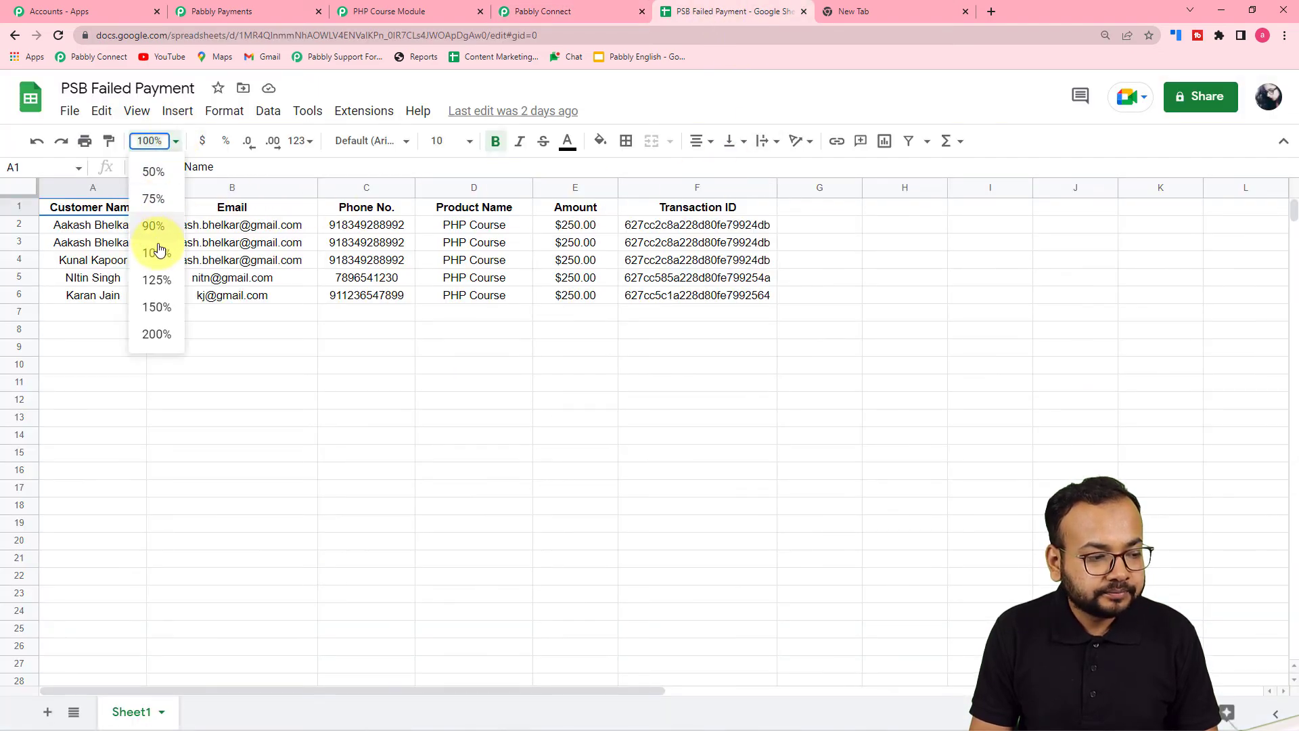
pyautogui.click(160, 281)
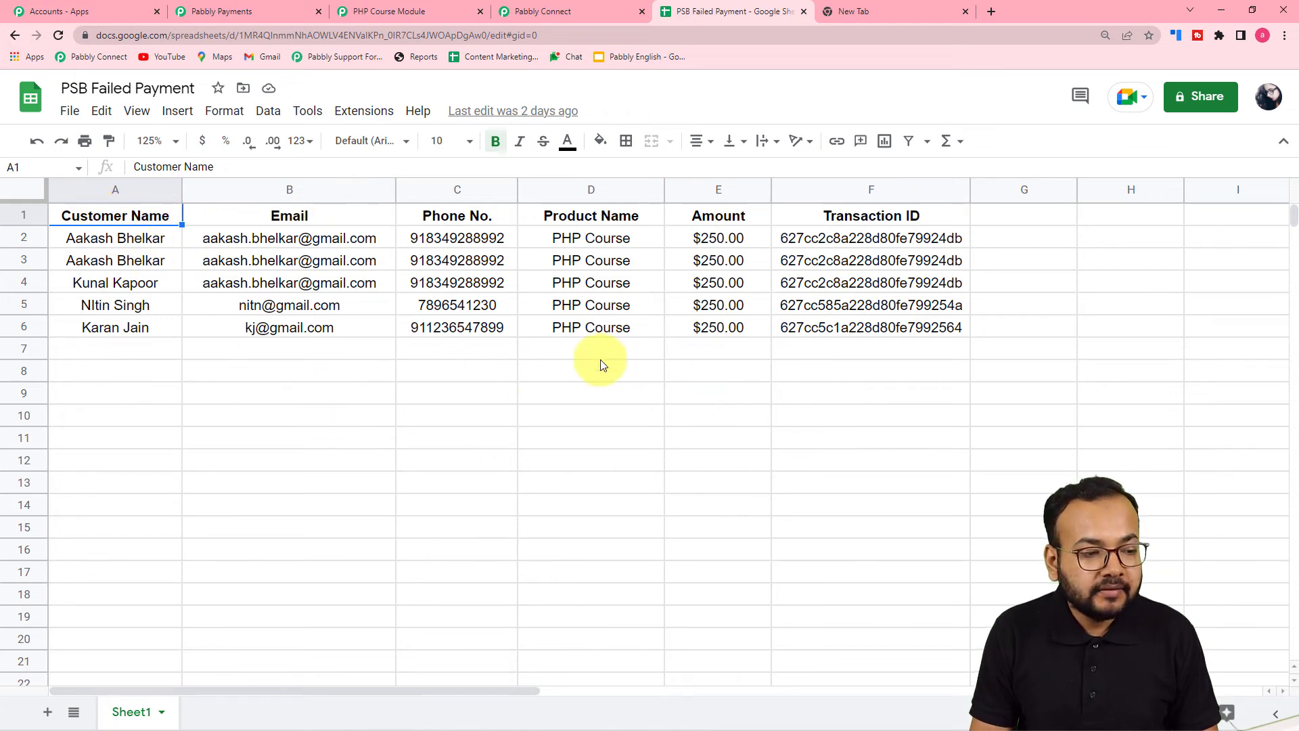
# Review the empty mapping fields through Amount and Response Received, ending back at Customer Name
pyautogui.click(553, 12)
pyautogui.click(392, 405)
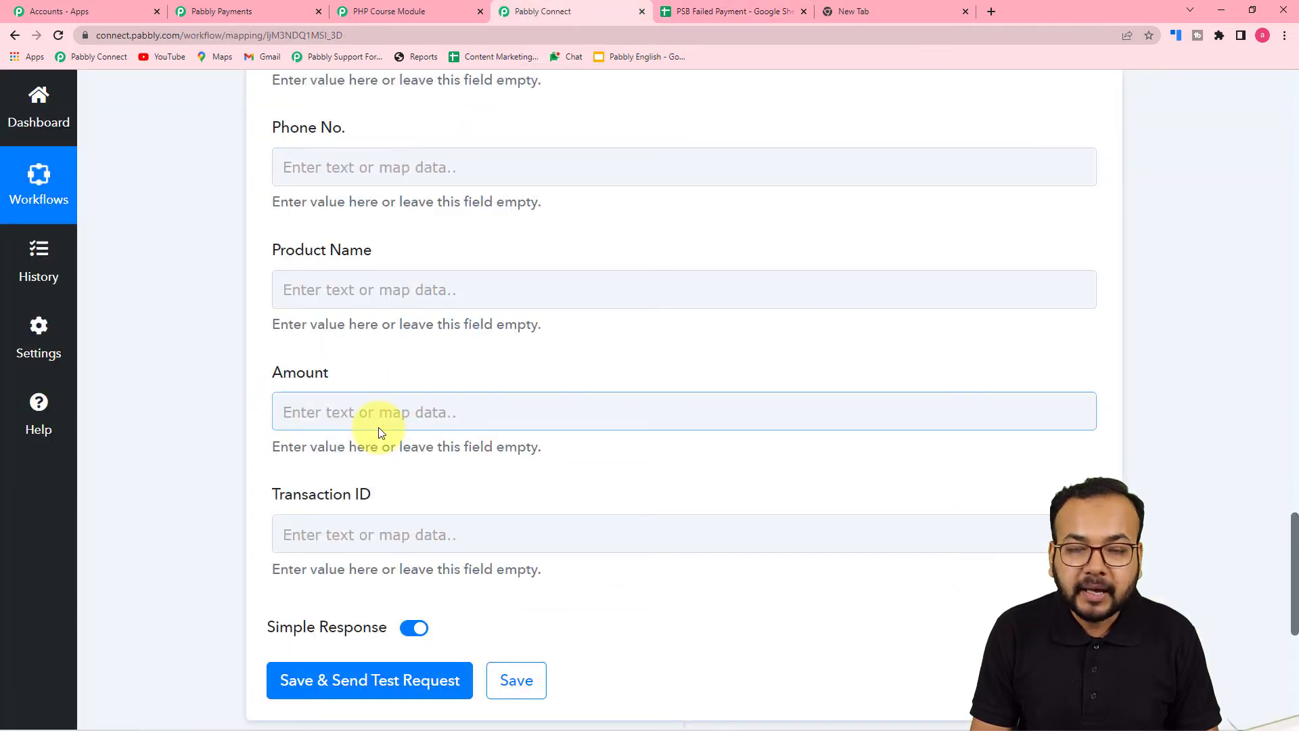
pyautogui.click(185, 416)
pyautogui.scroll(3, 185, 415)
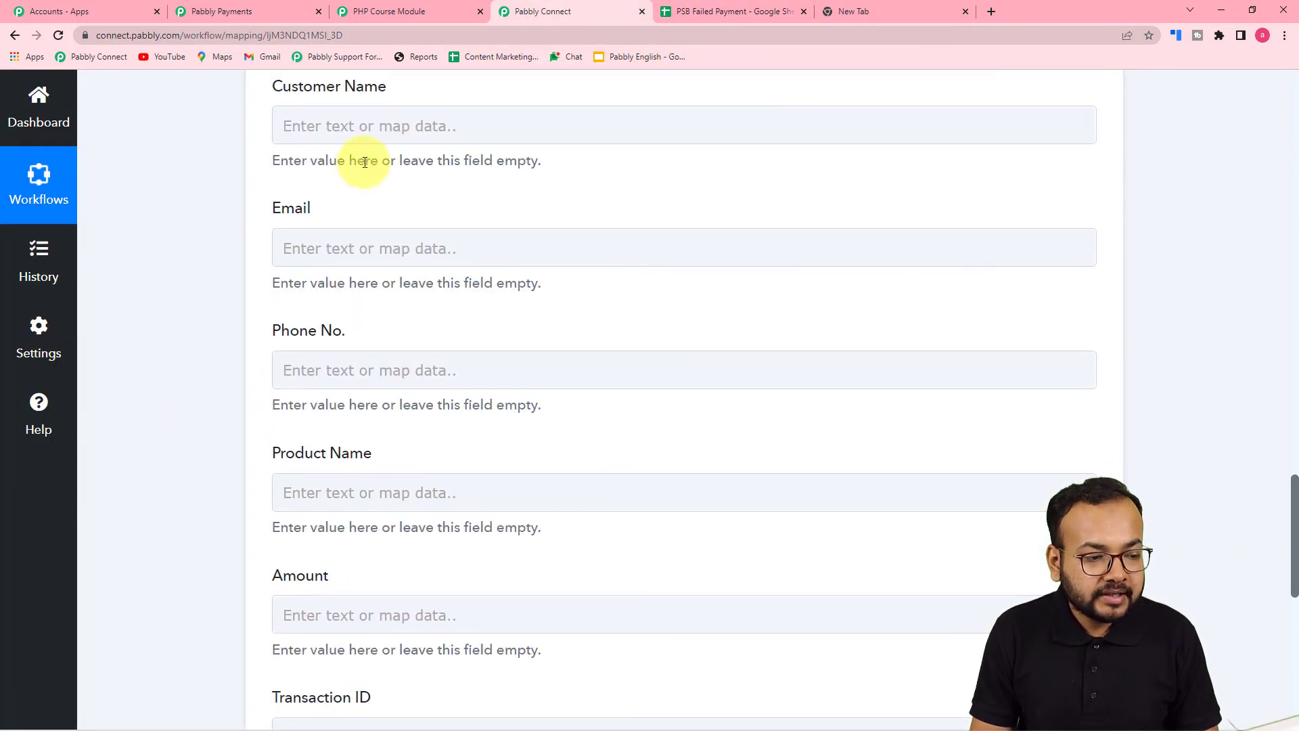
pyautogui.scroll(12, 242, 441)
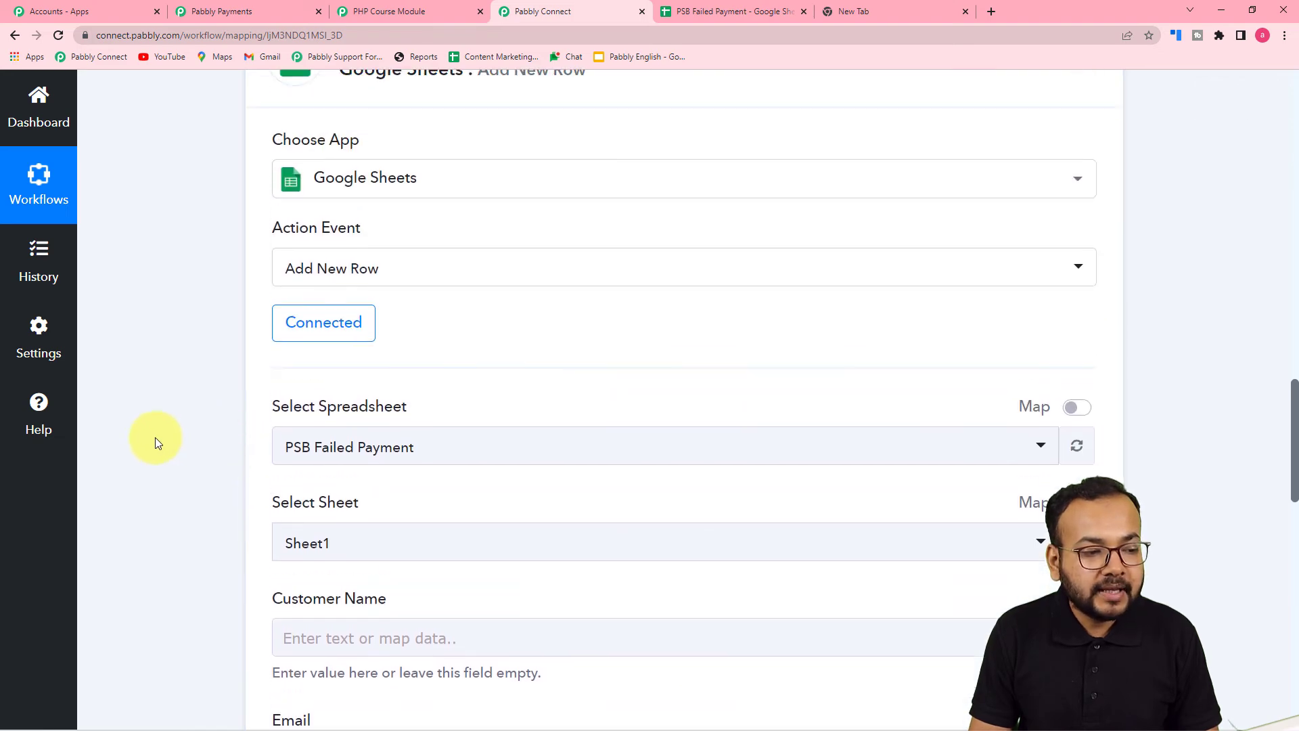
pyautogui.scroll(8, 156, 438)
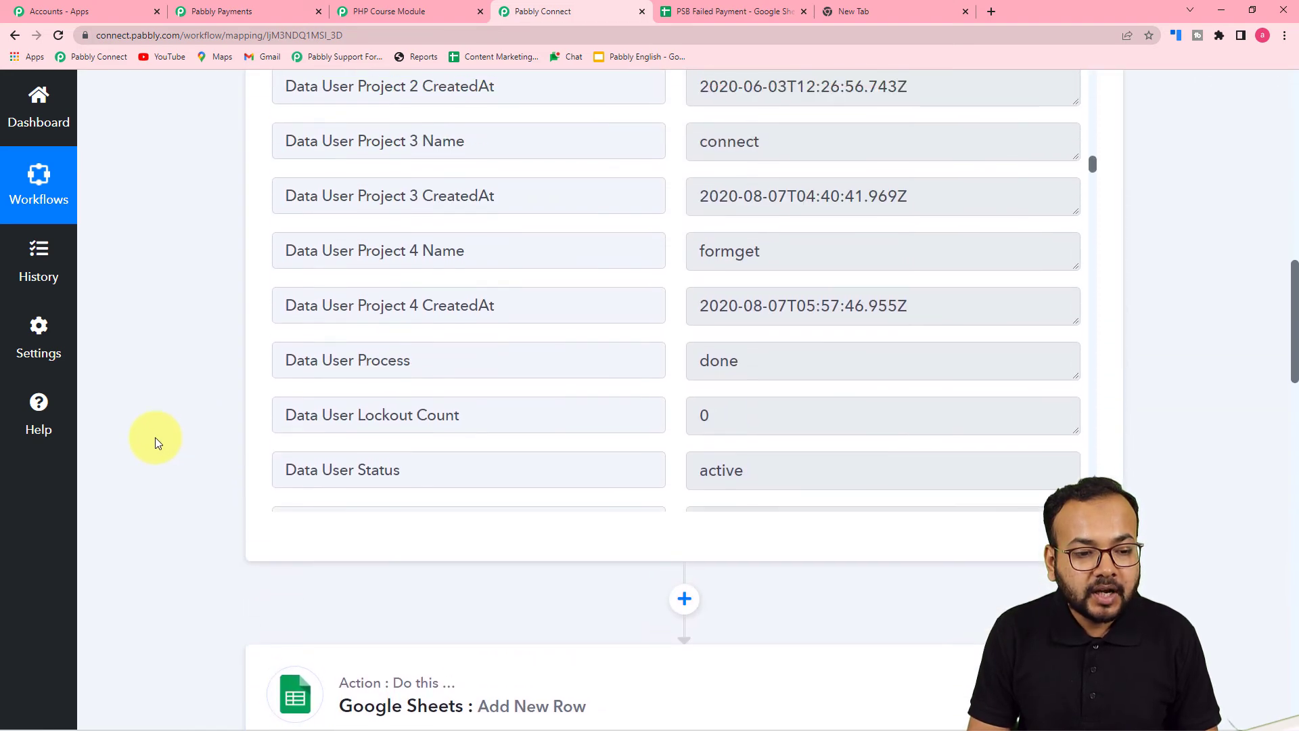
pyautogui.scroll(13, 490, 480)
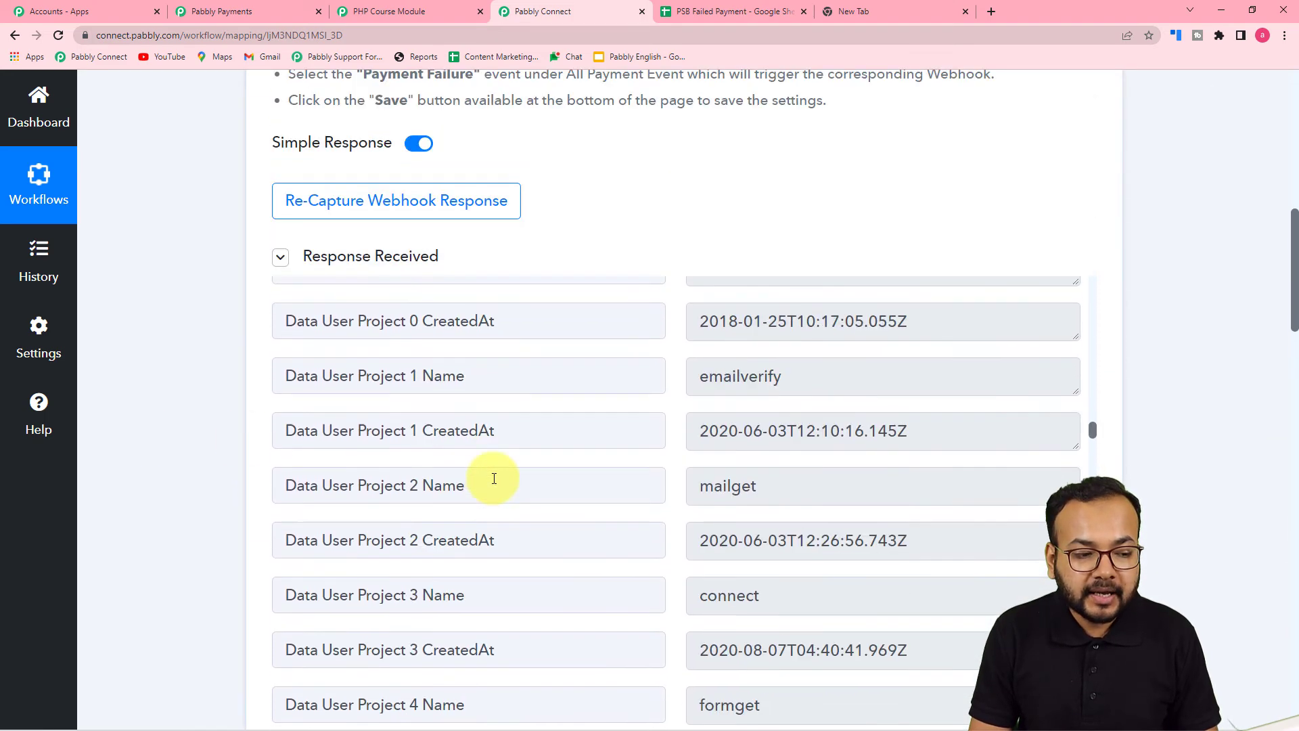
pyautogui.scroll(1, 497, 490)
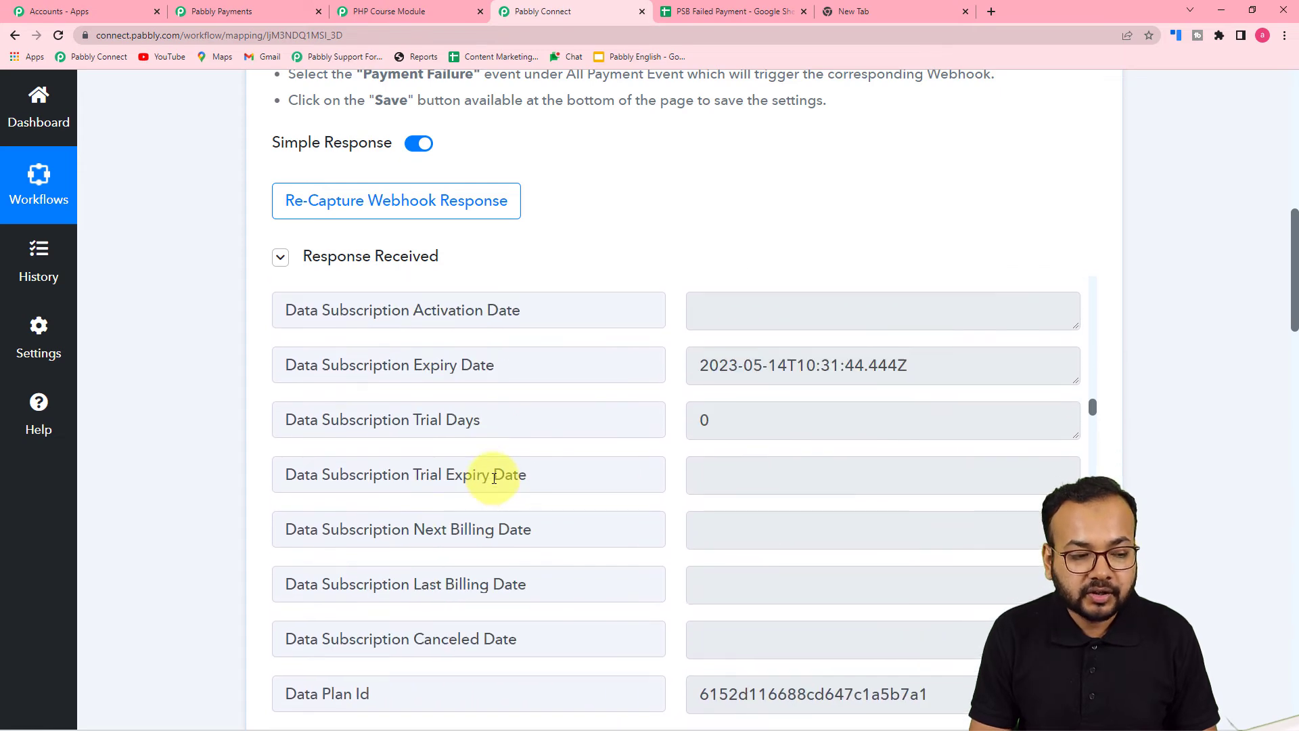
pyautogui.scroll(-2, 169, 408)
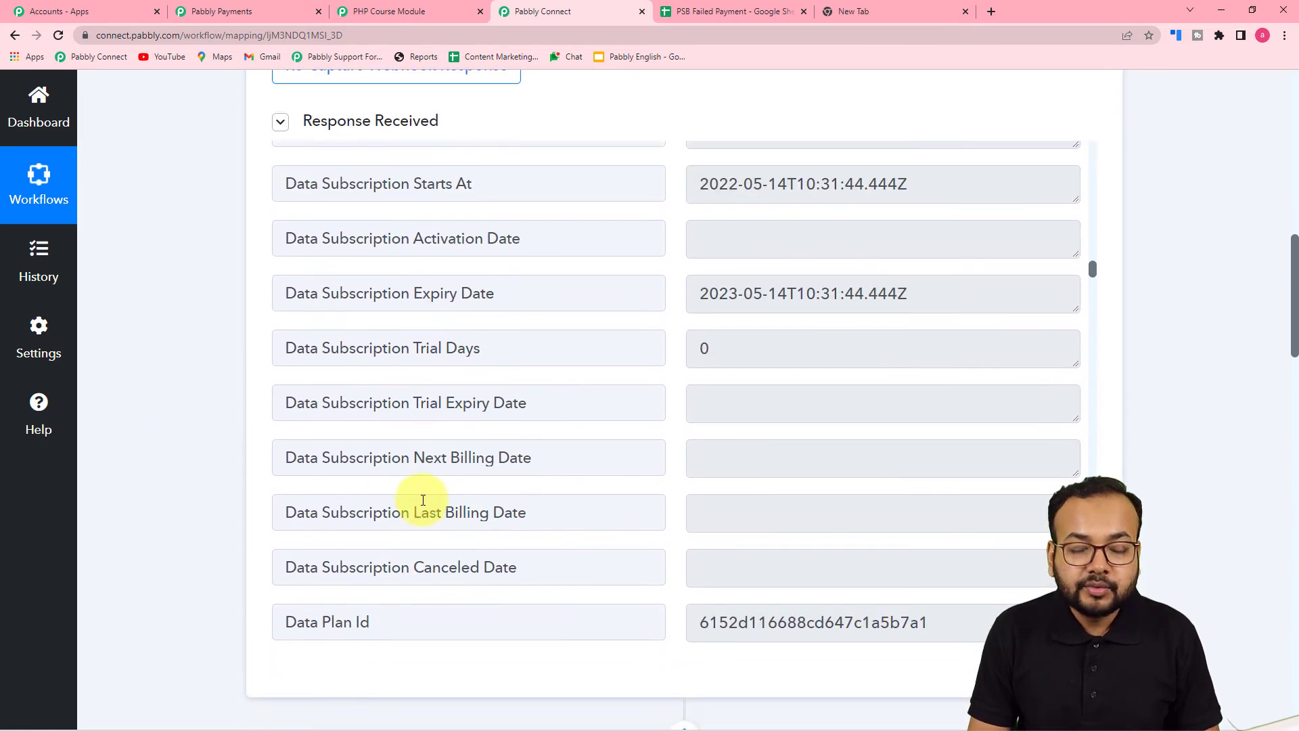
pyautogui.scroll(-15, 197, 440)
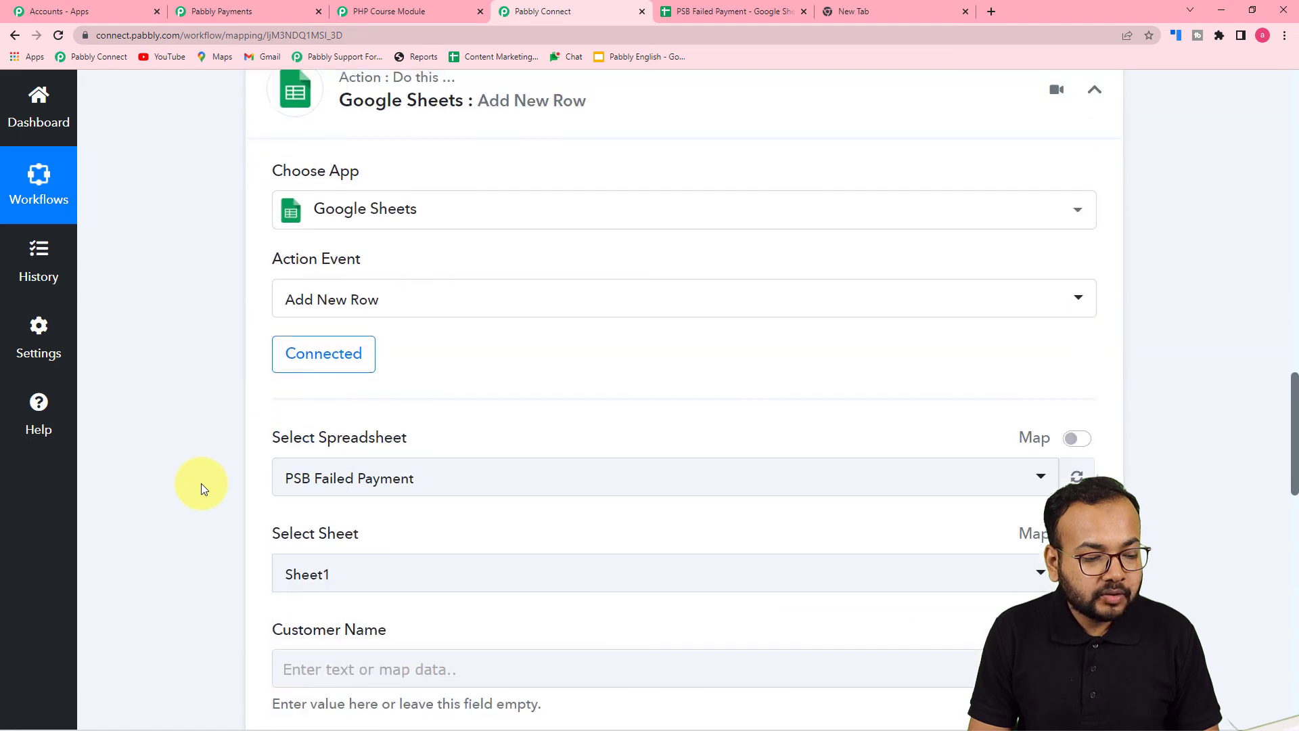
pyautogui.scroll(-5, 201, 483)
pyautogui.scroll(4, 196, 485)
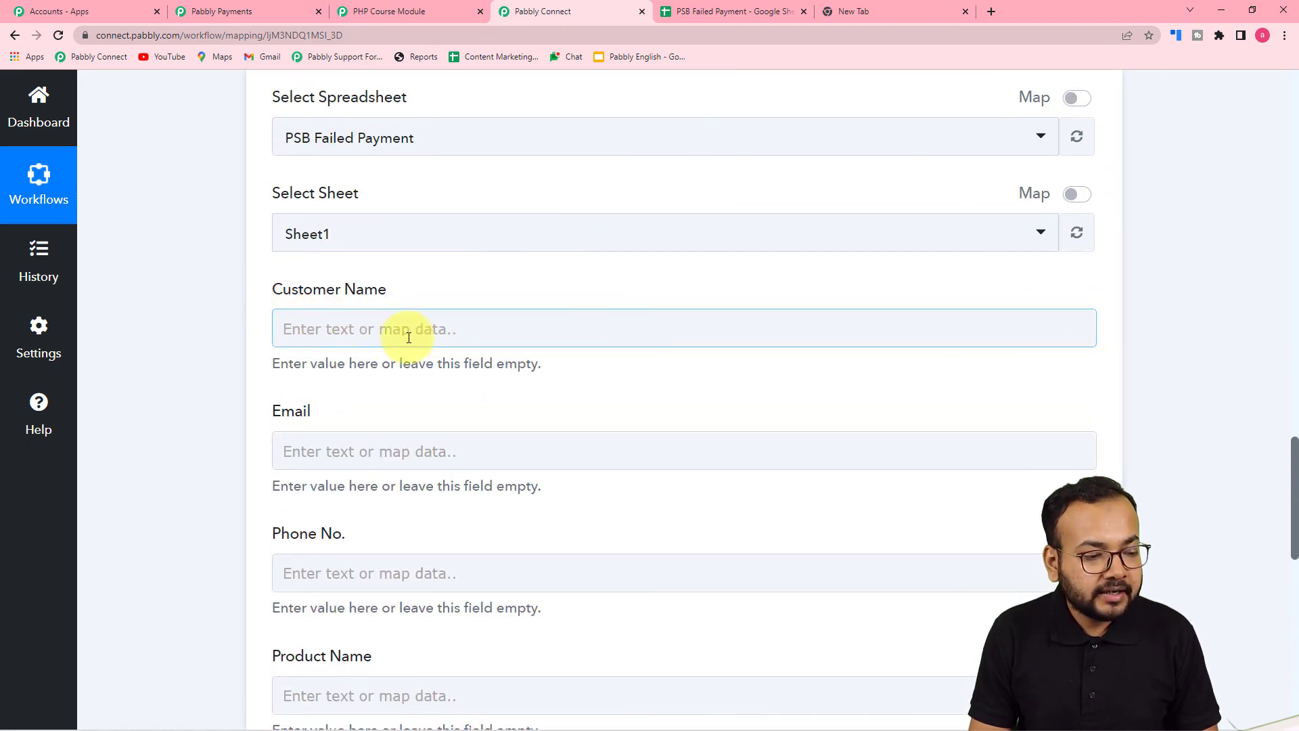
# Map the Payment Failure trigger's customer first and last name into Customer Name
pyautogui.click(429, 332)
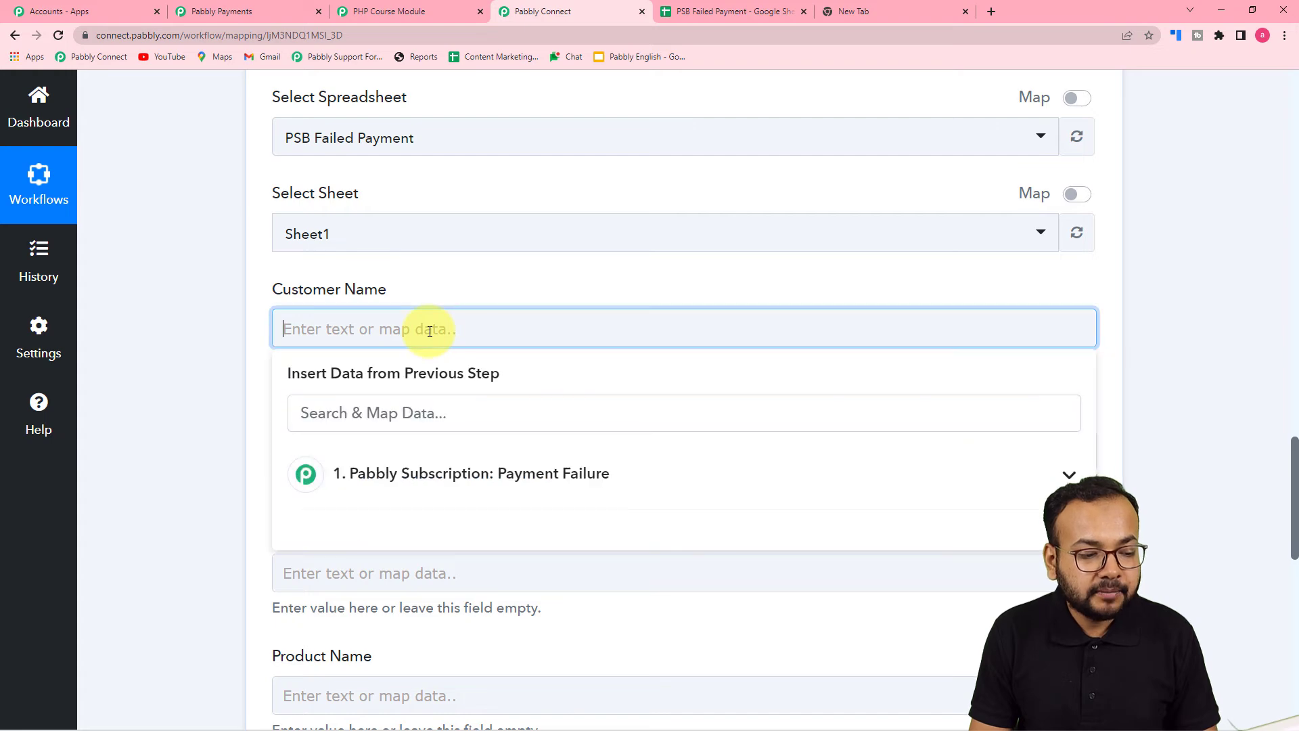
pyautogui.scroll(-3, 430, 332)
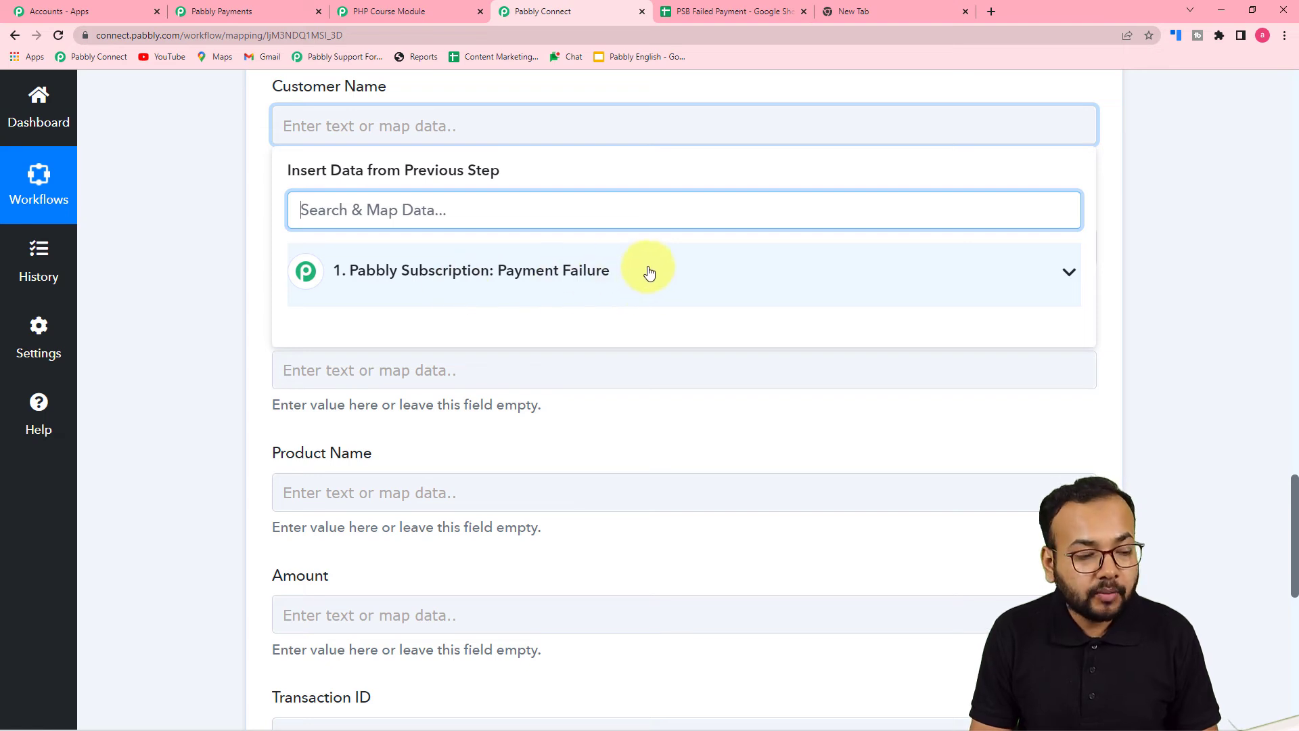
pyautogui.click(594, 293)
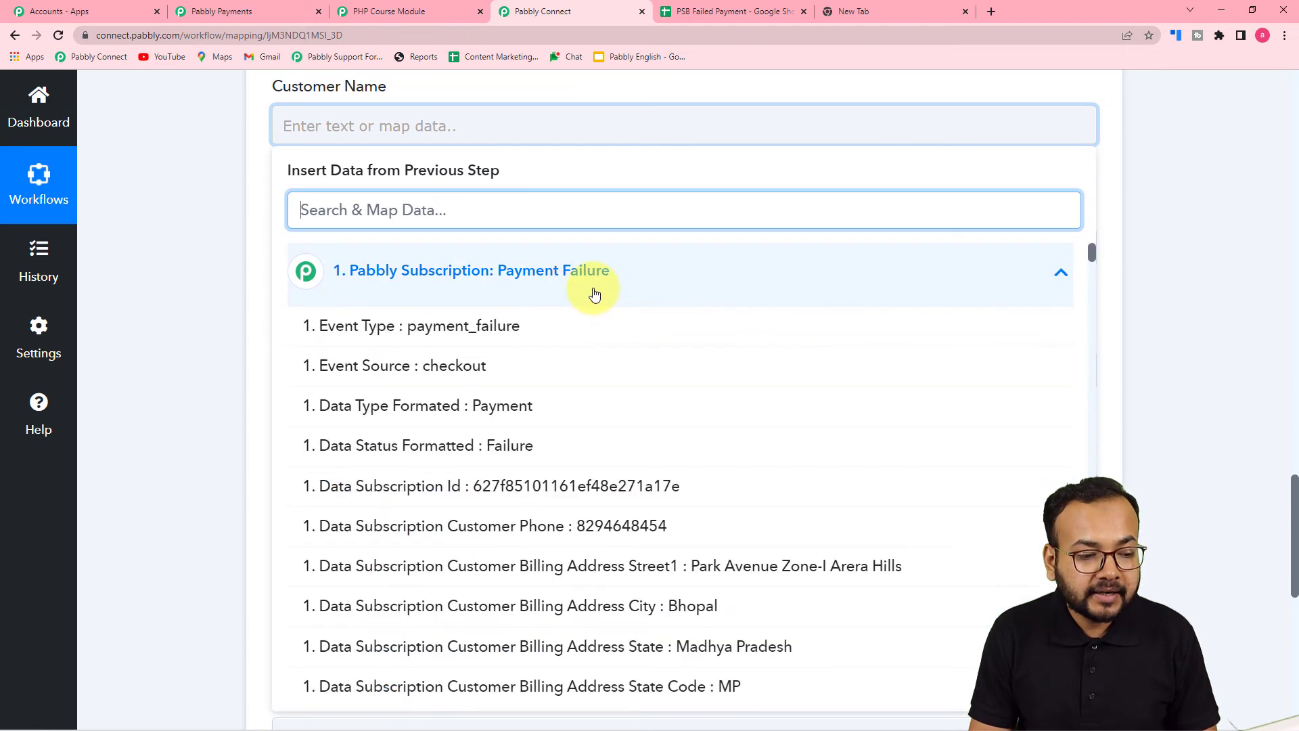
pyautogui.scroll(-5, 574, 467)
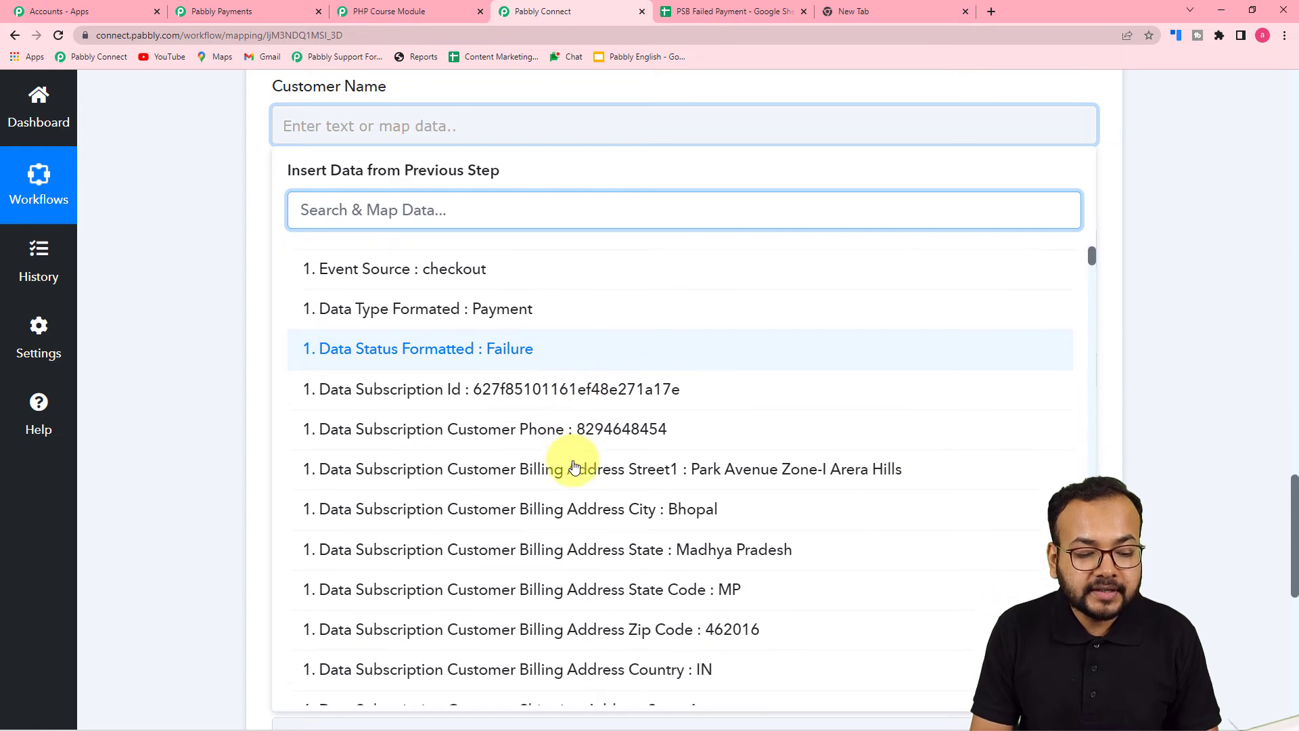
pyautogui.scroll(-5, 572, 465)
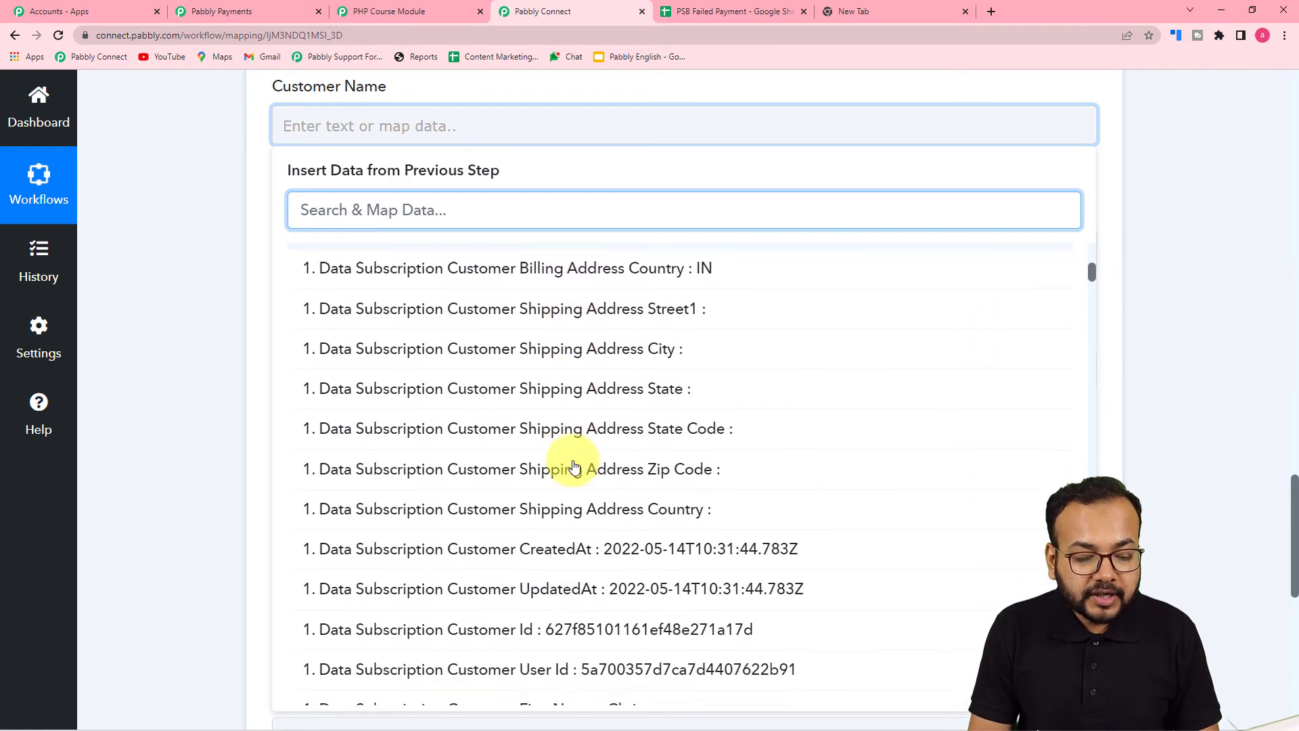
pyautogui.click(549, 472)
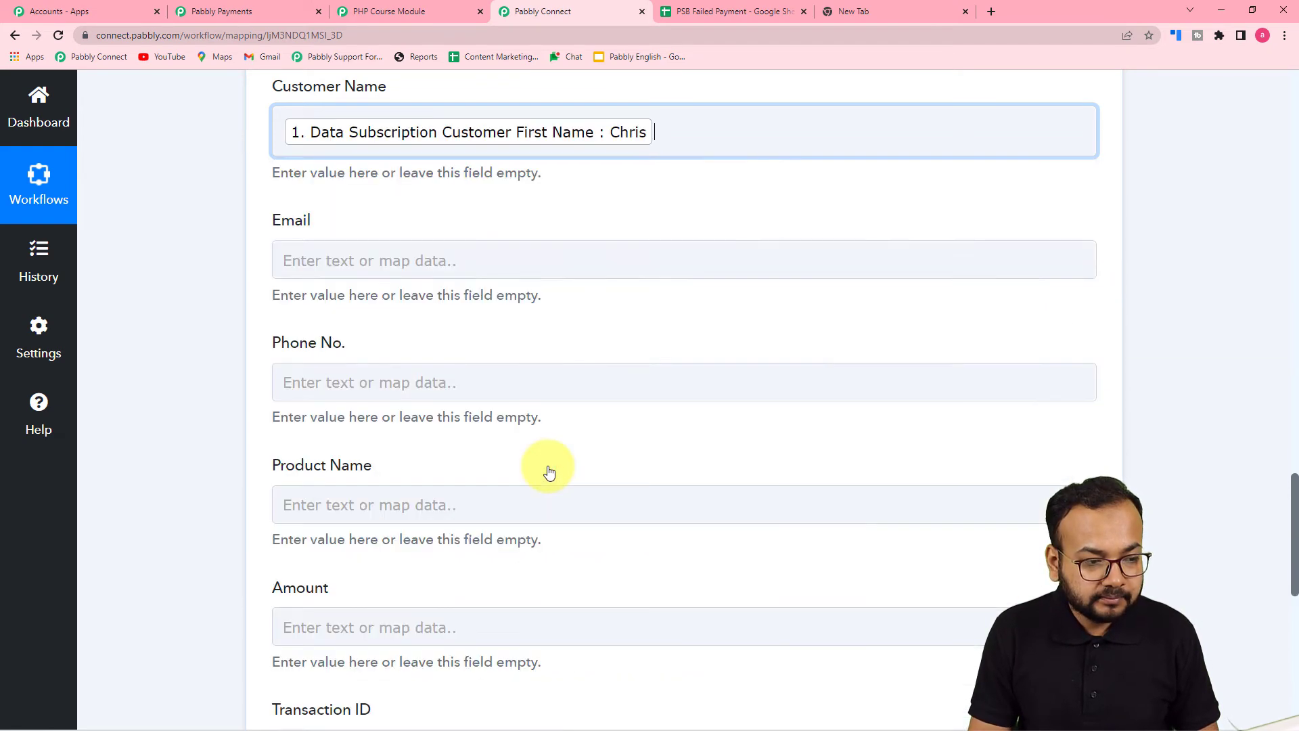
pyautogui.click(527, 302)
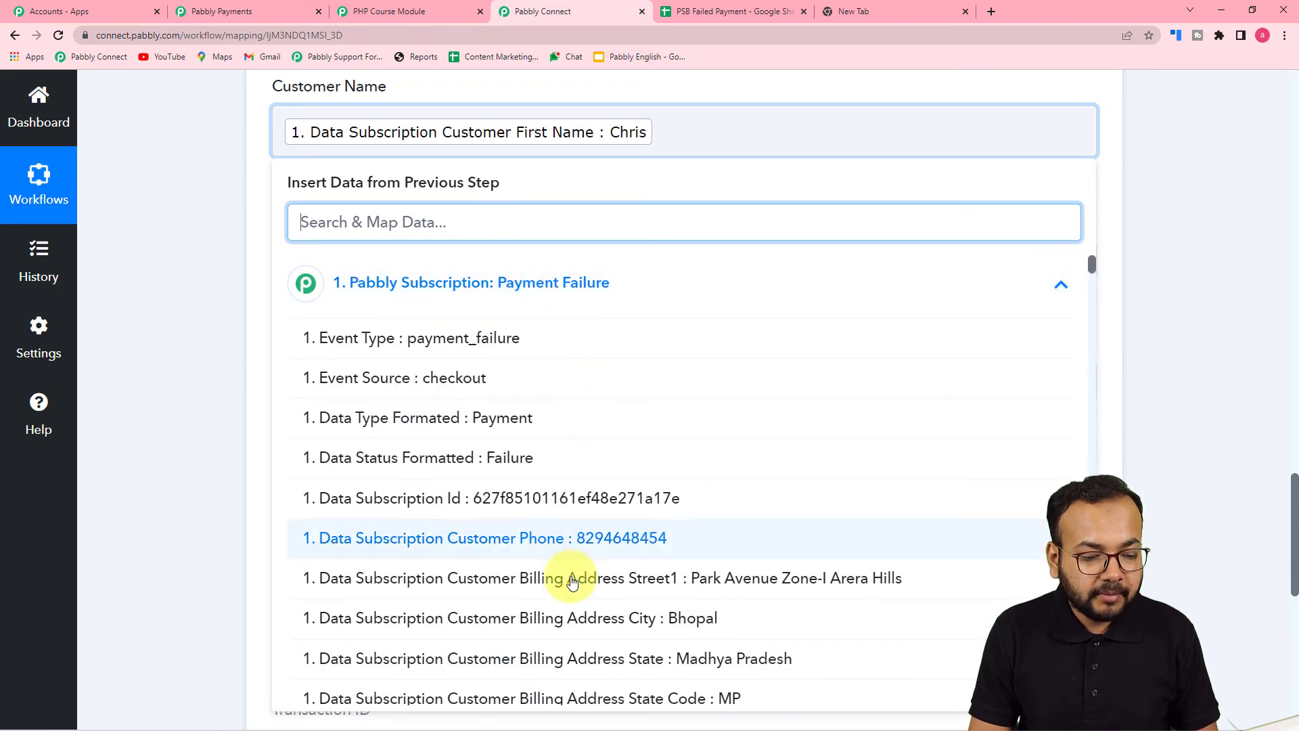
pyautogui.scroll(-5, 569, 577)
pyautogui.scroll(-5, 572, 584)
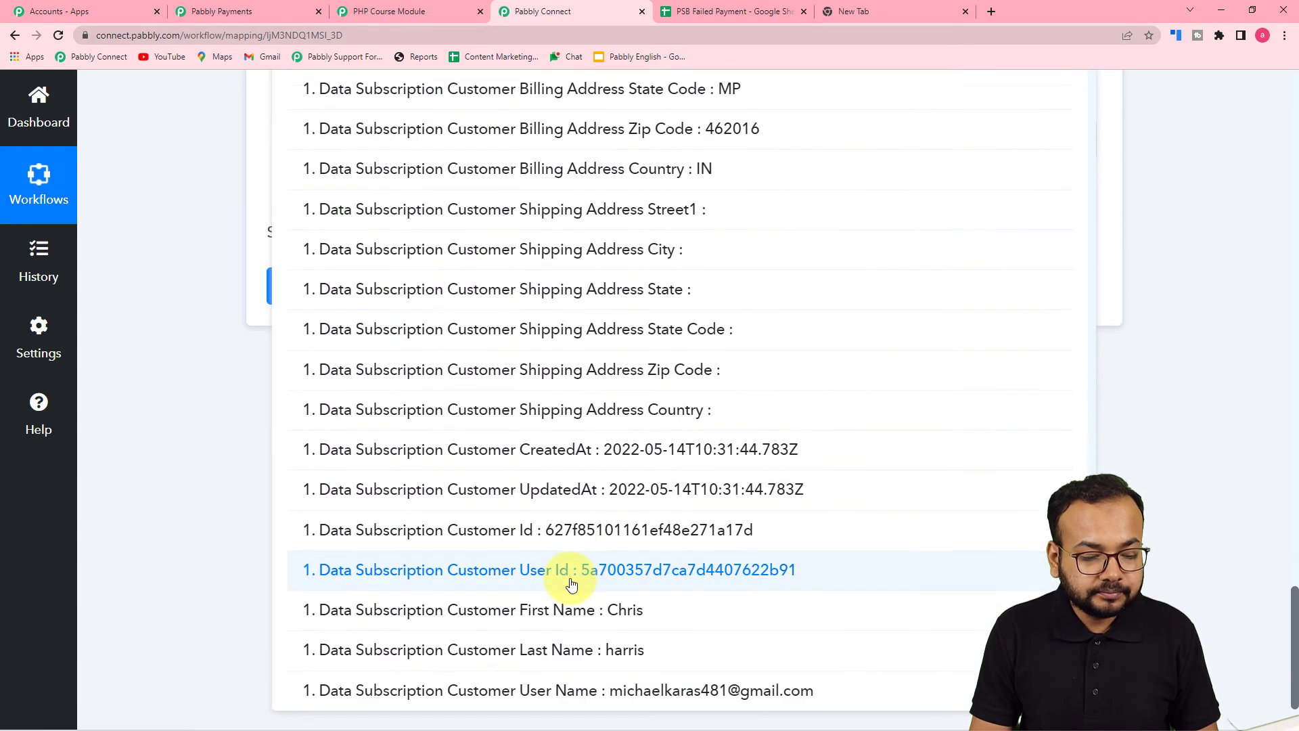
pyautogui.click(567, 546)
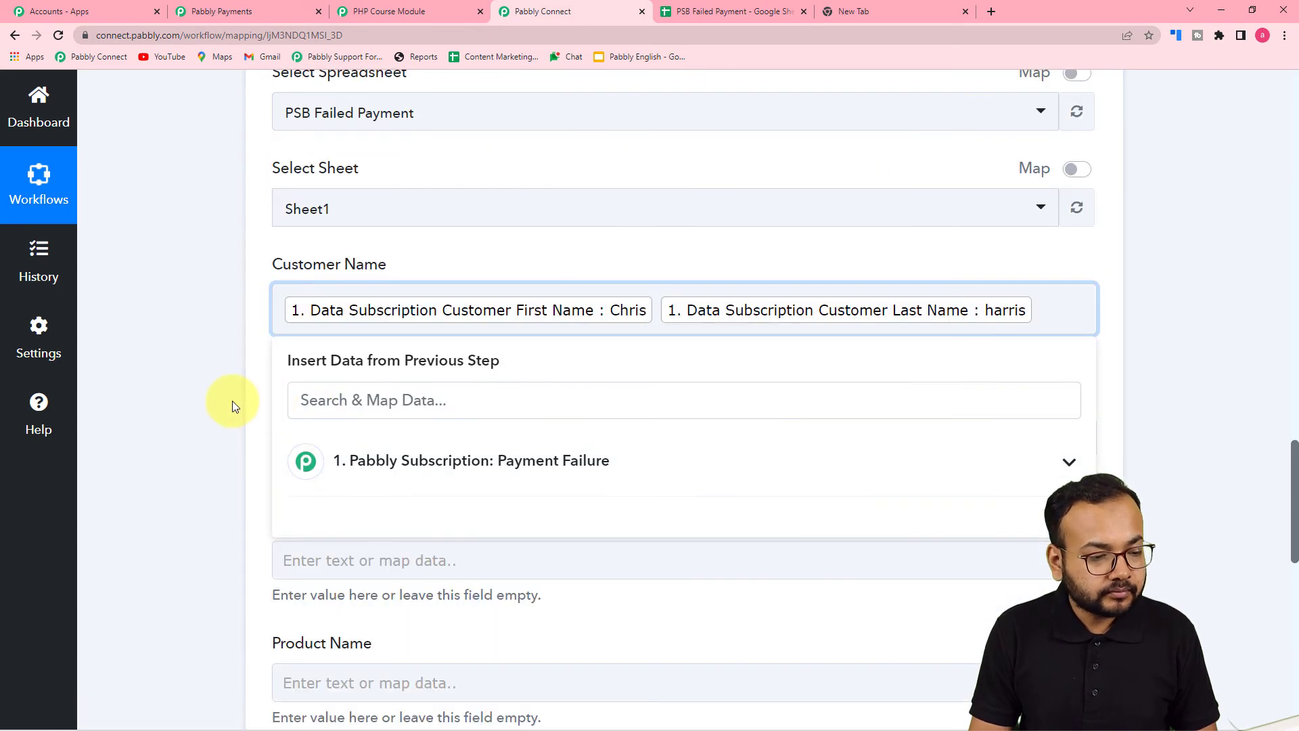
pyautogui.click(233, 401)
# Map the trigger's customer email id into the Email field
pyautogui.scroll(-3, 232, 400)
pyautogui.click(451, 242)
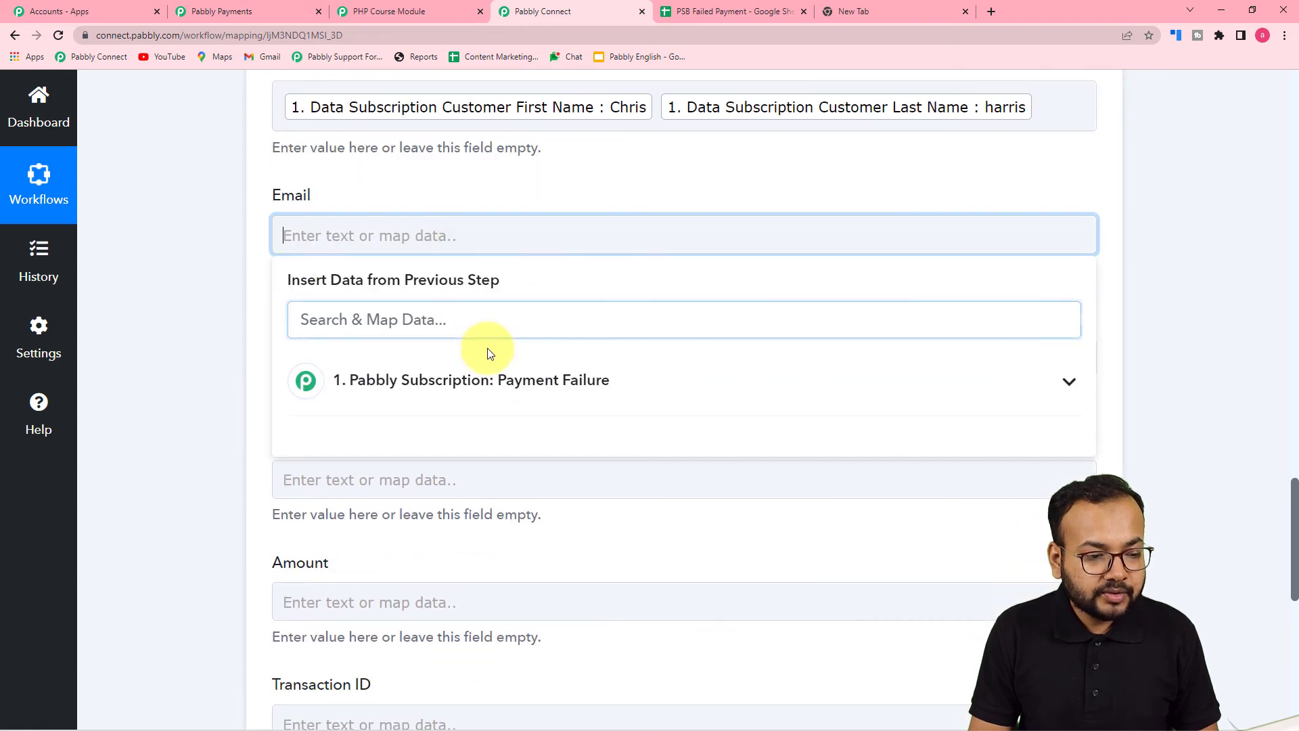
pyautogui.scroll(-3, 488, 348)
pyautogui.click(510, 179)
pyautogui.scroll(-2, 548, 492)
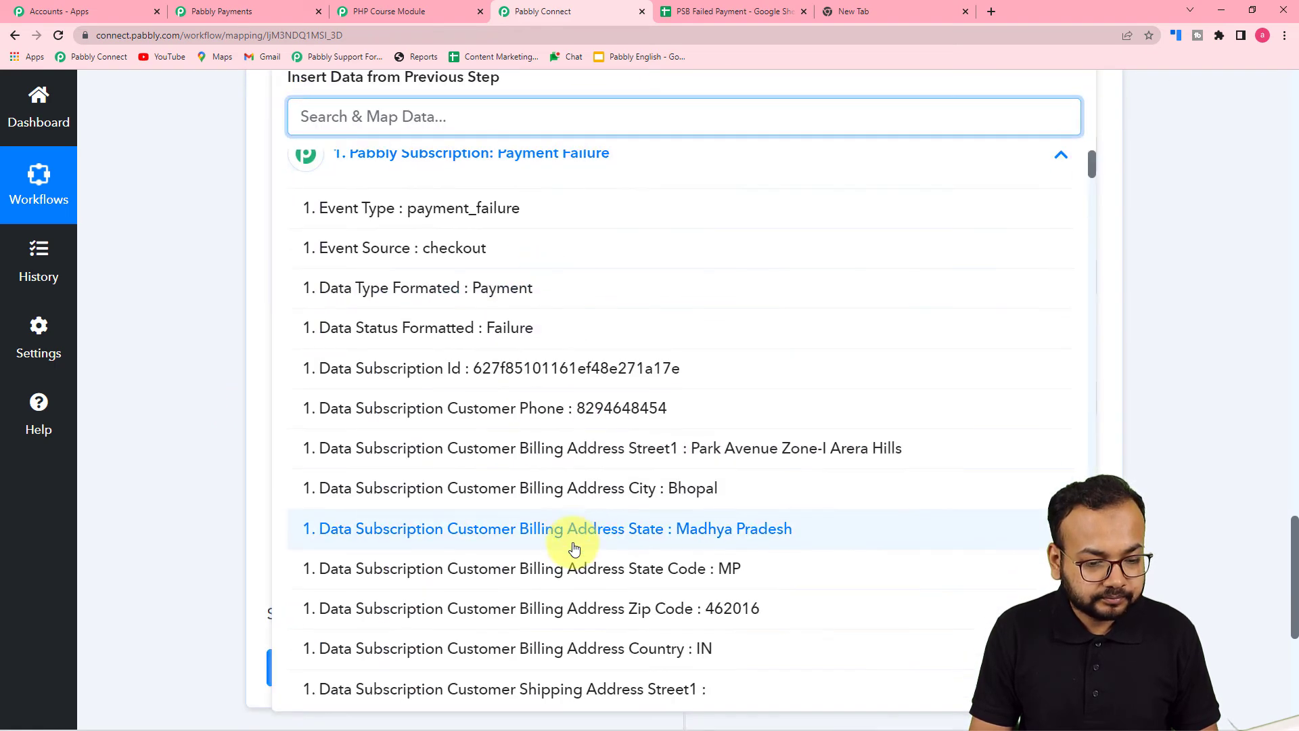
pyautogui.scroll(-8, 588, 562)
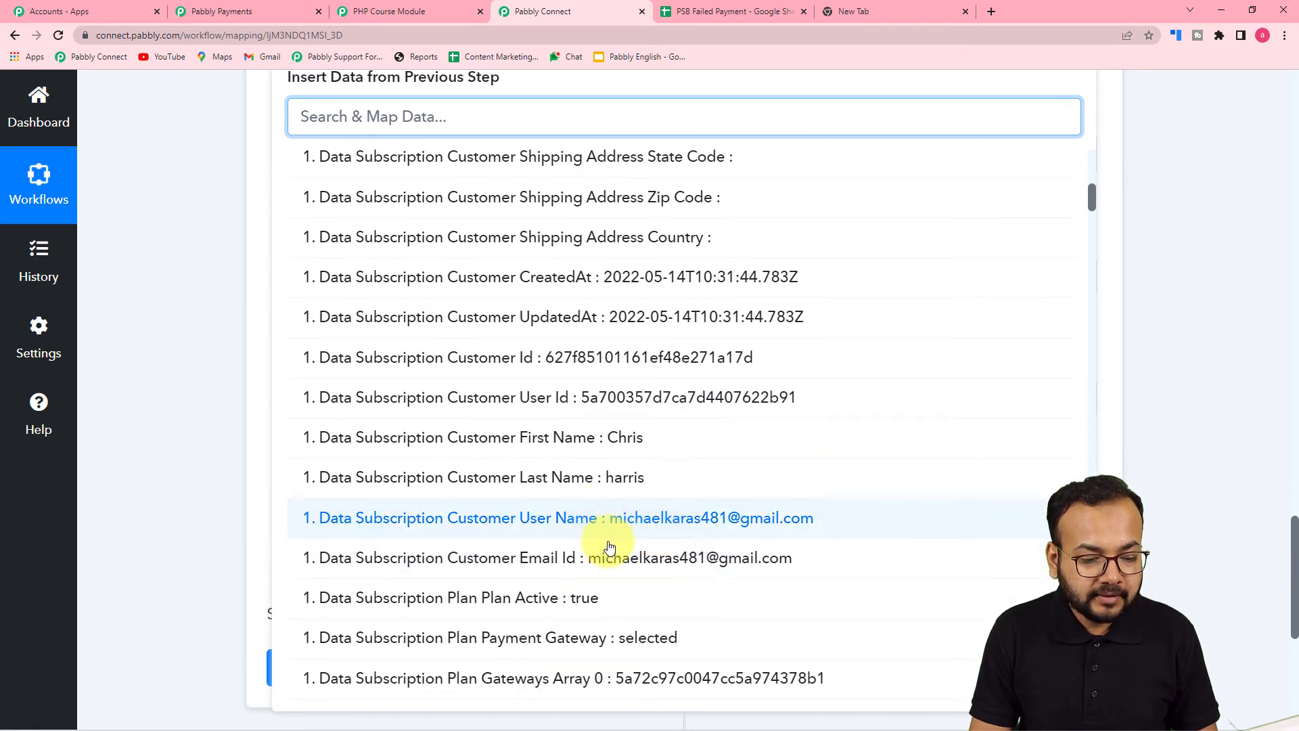
pyautogui.click(595, 554)
# Start mapping the Phone No. field from the Payment Failure trigger data
pyautogui.scroll(2, 303, 404)
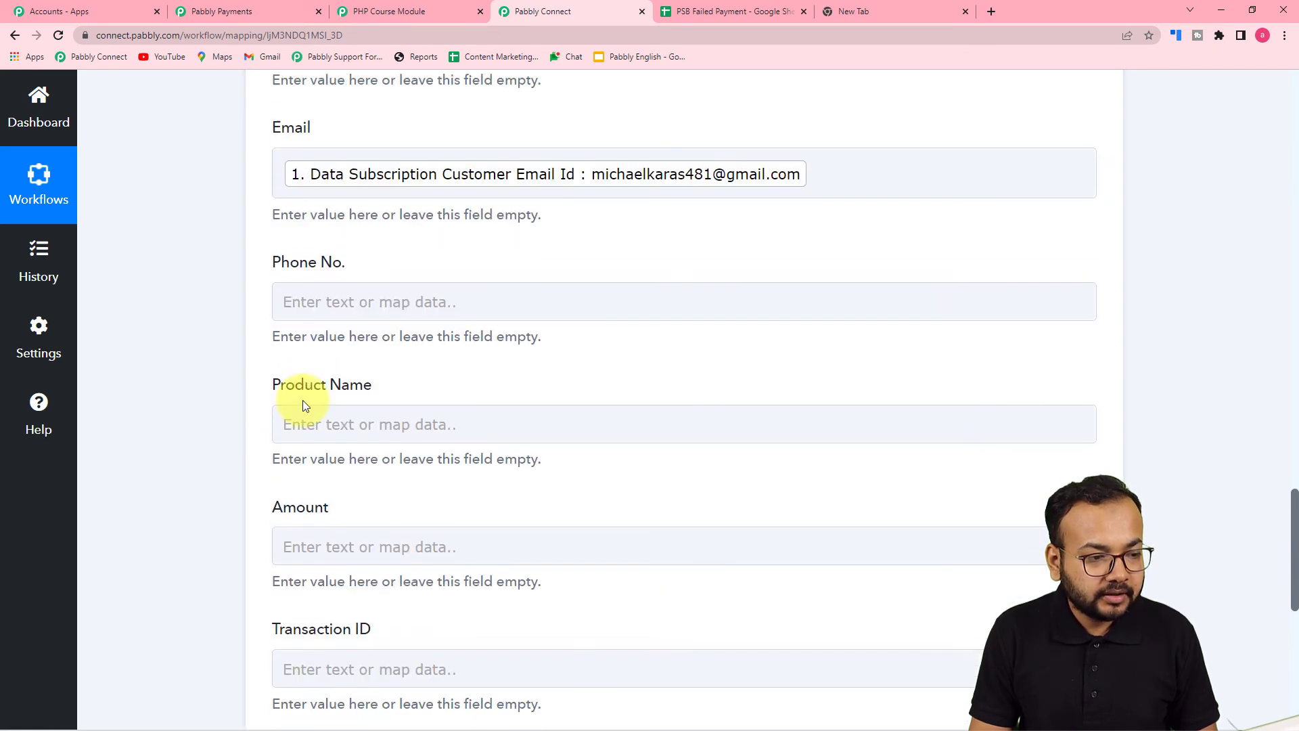
pyautogui.click(417, 316)
pyautogui.scroll(-3, 423, 325)
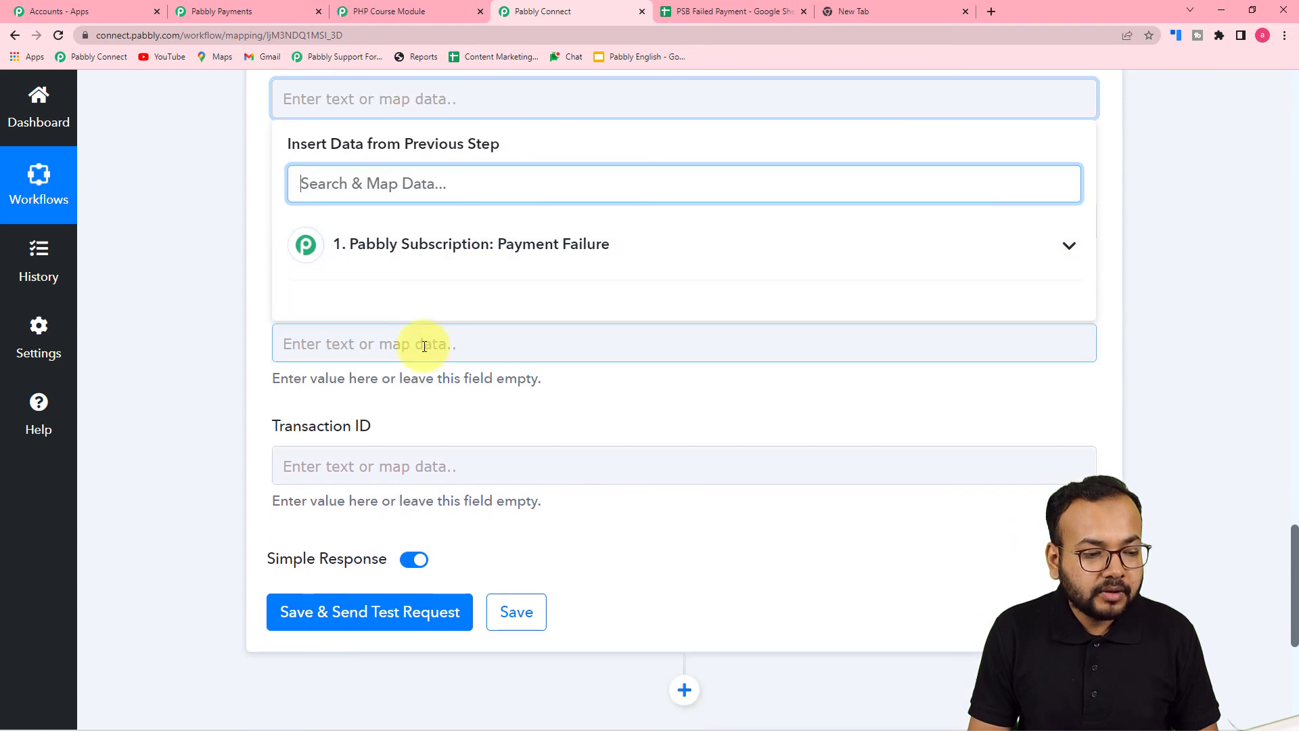
pyautogui.click(435, 259)
pyautogui.scroll(-8, 508, 577)
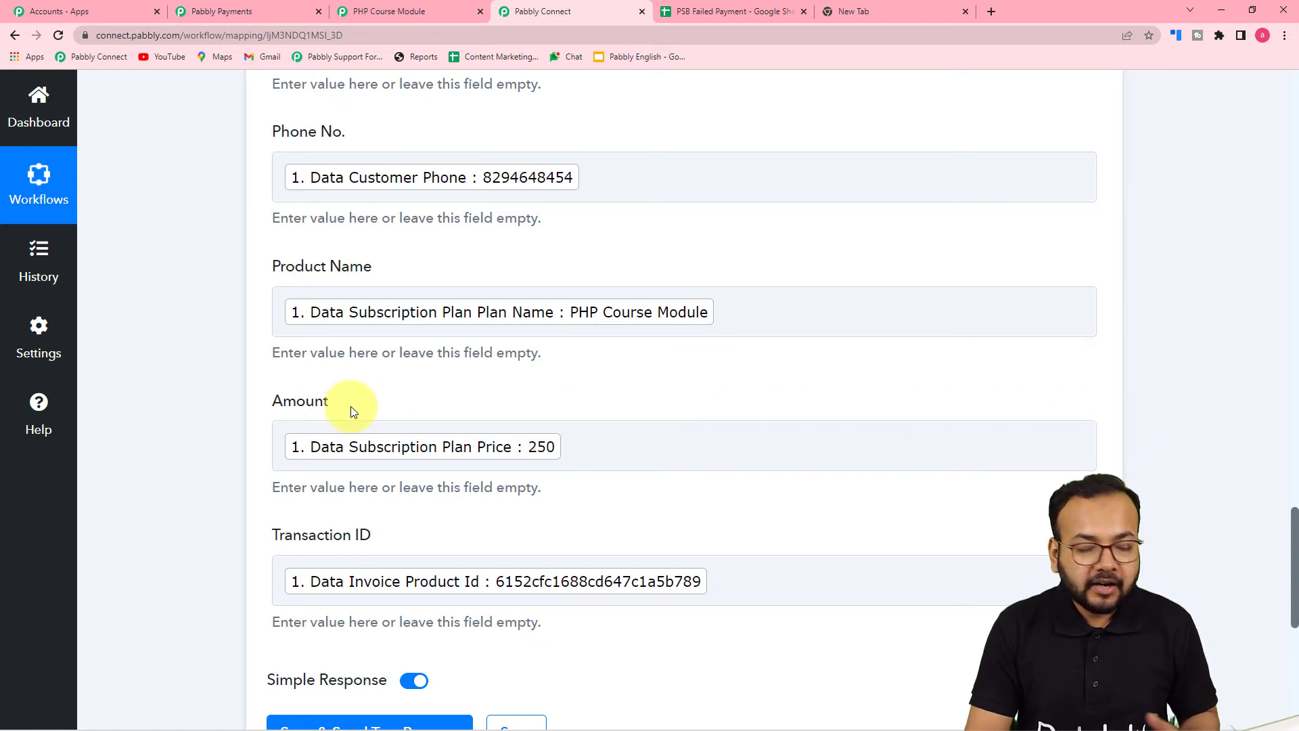
pyautogui.scroll(-1, 406, 491)
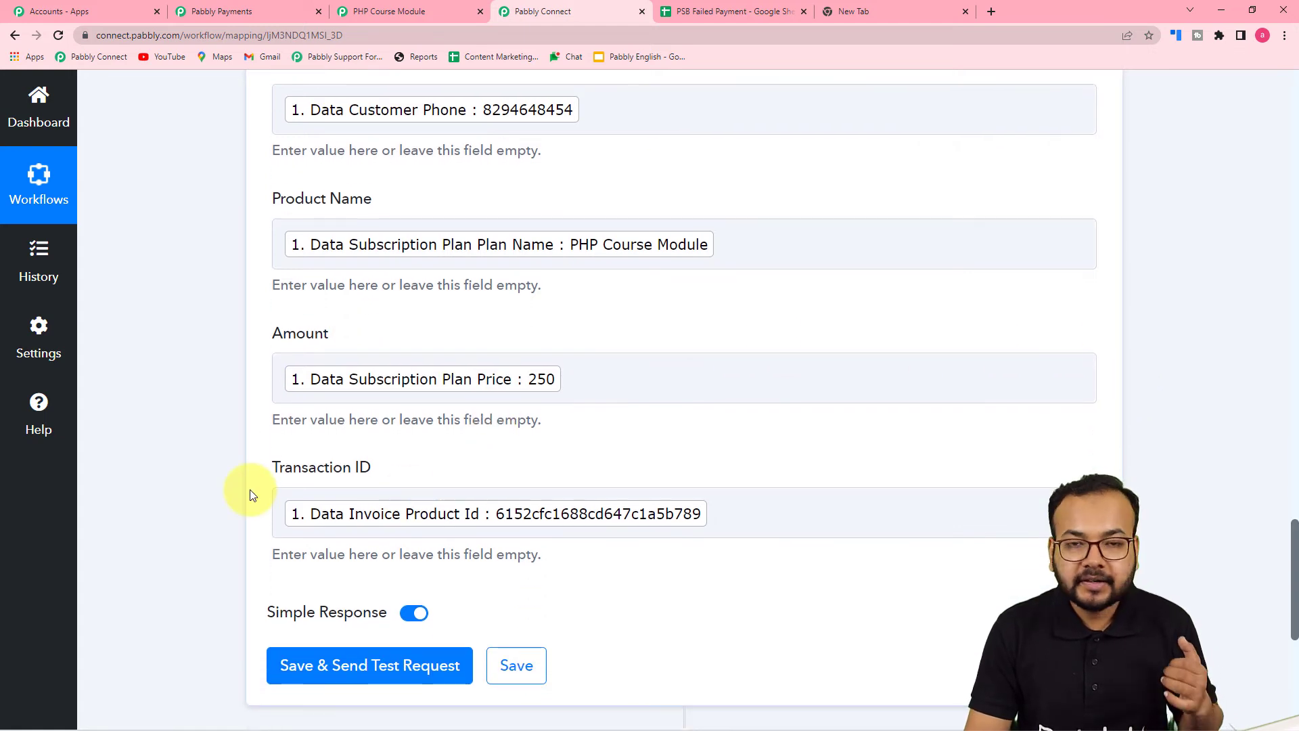
# Save and send a test request, adding row 7 (PHP Course Module, $250.00) to the sheet
pyautogui.scroll(-2, 245, 486)
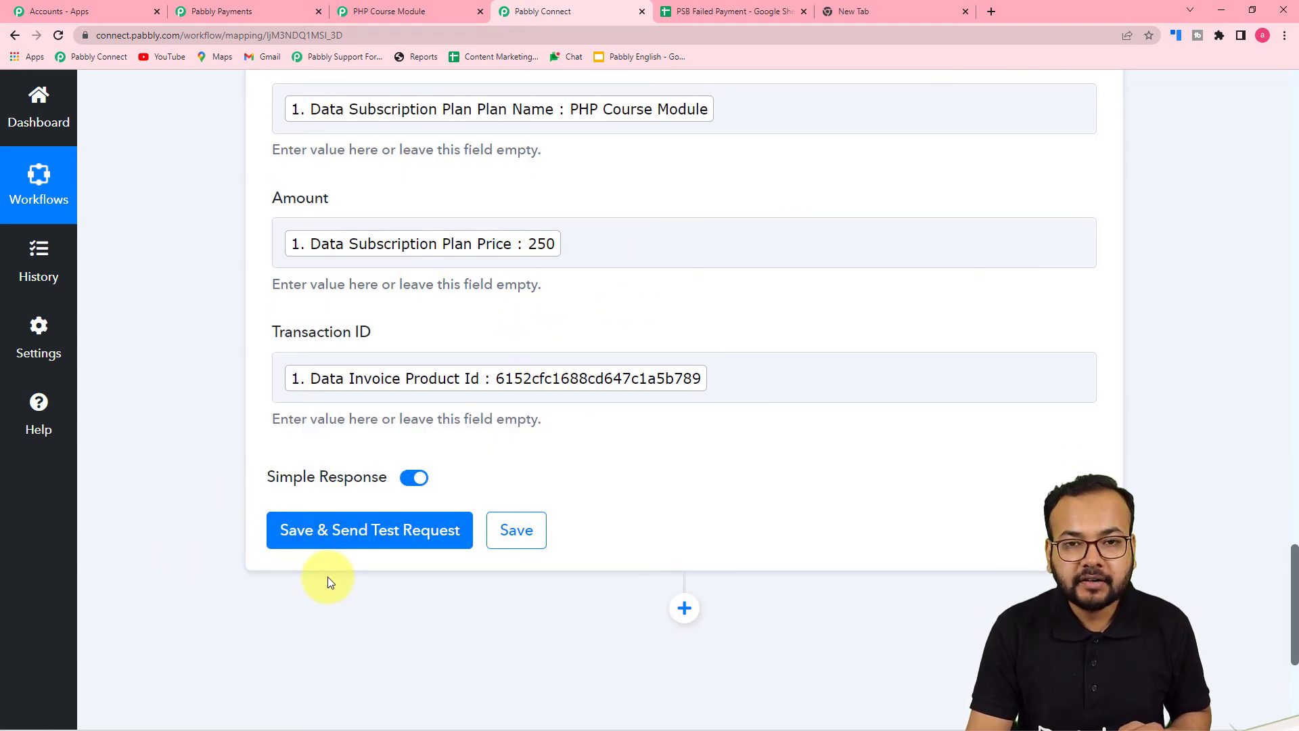
pyautogui.click(733, 21)
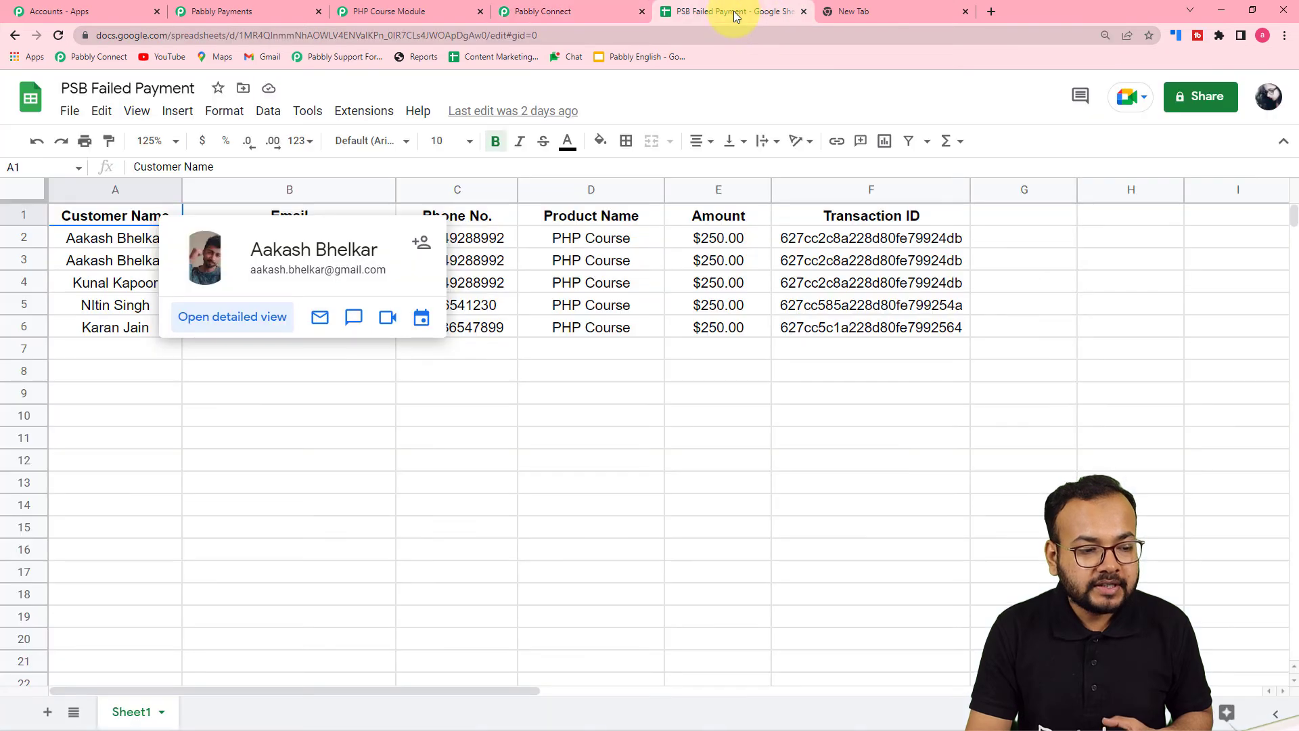
pyautogui.click(206, 396)
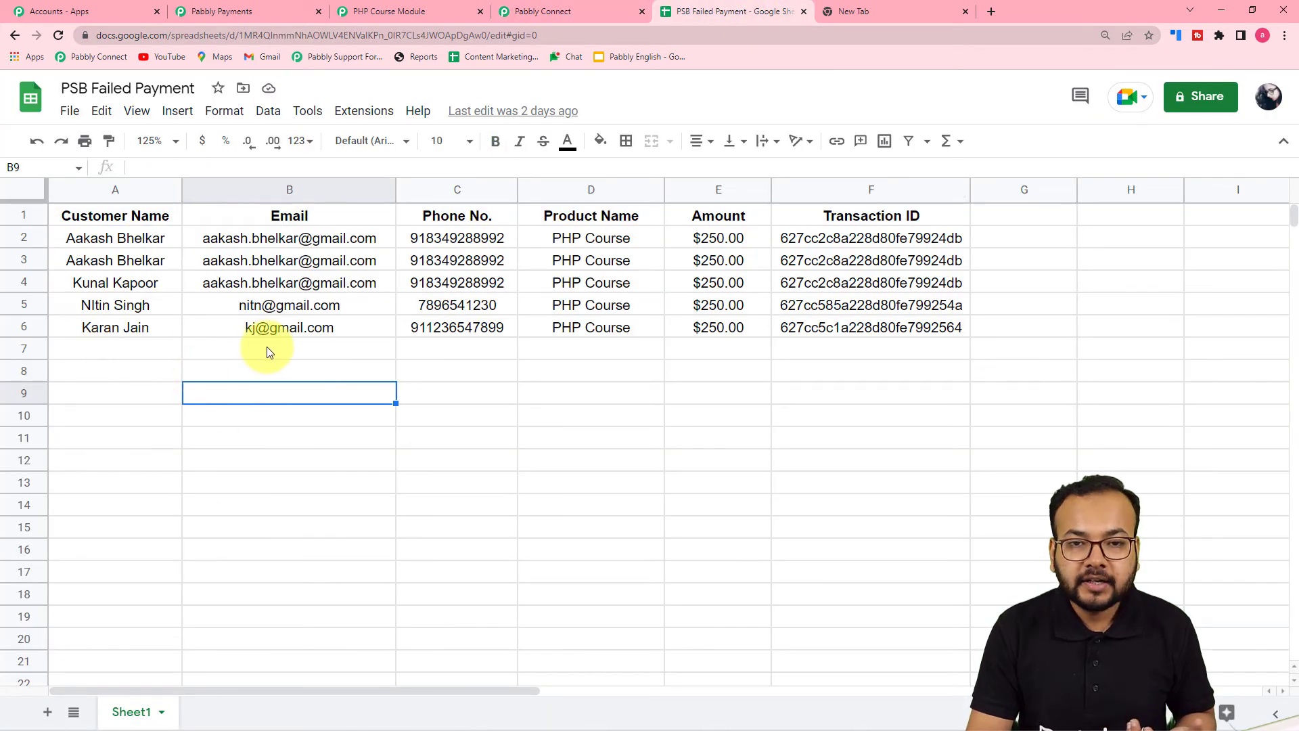
pyautogui.click(595, 8)
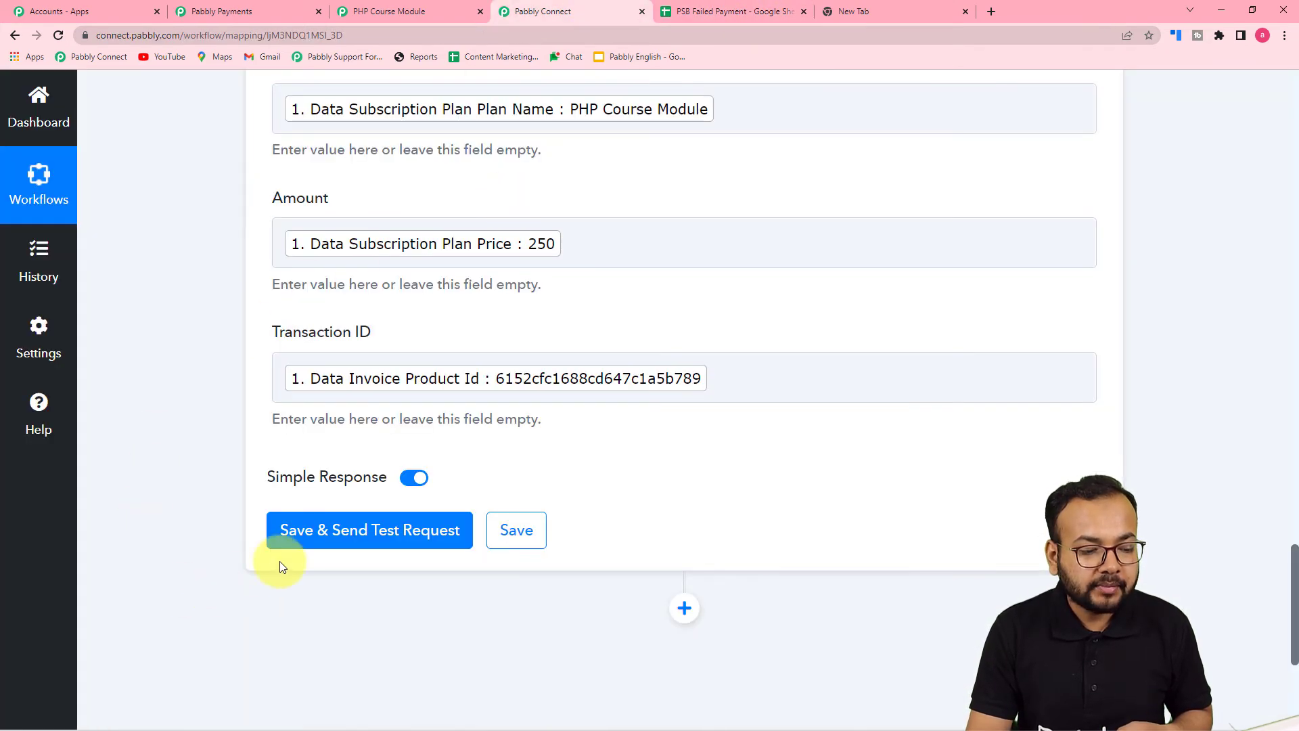
pyautogui.click(318, 534)
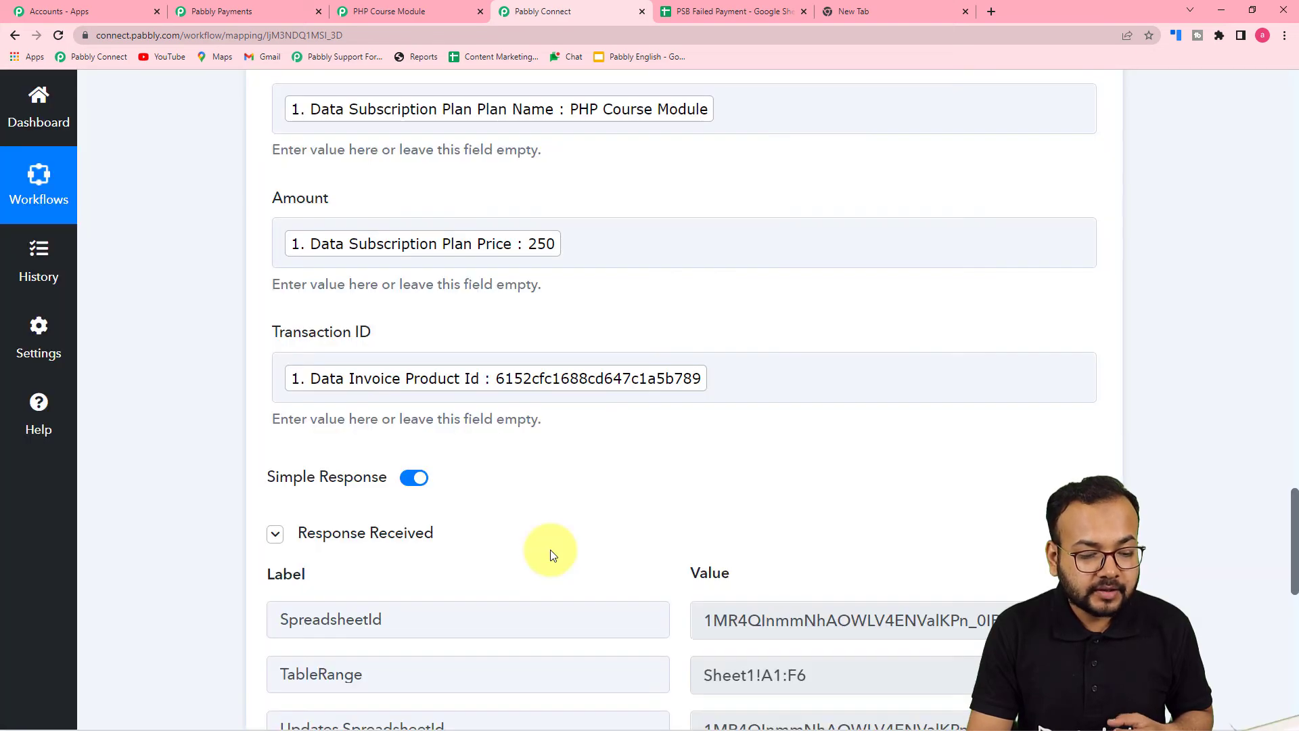
pyautogui.scroll(-5, 551, 549)
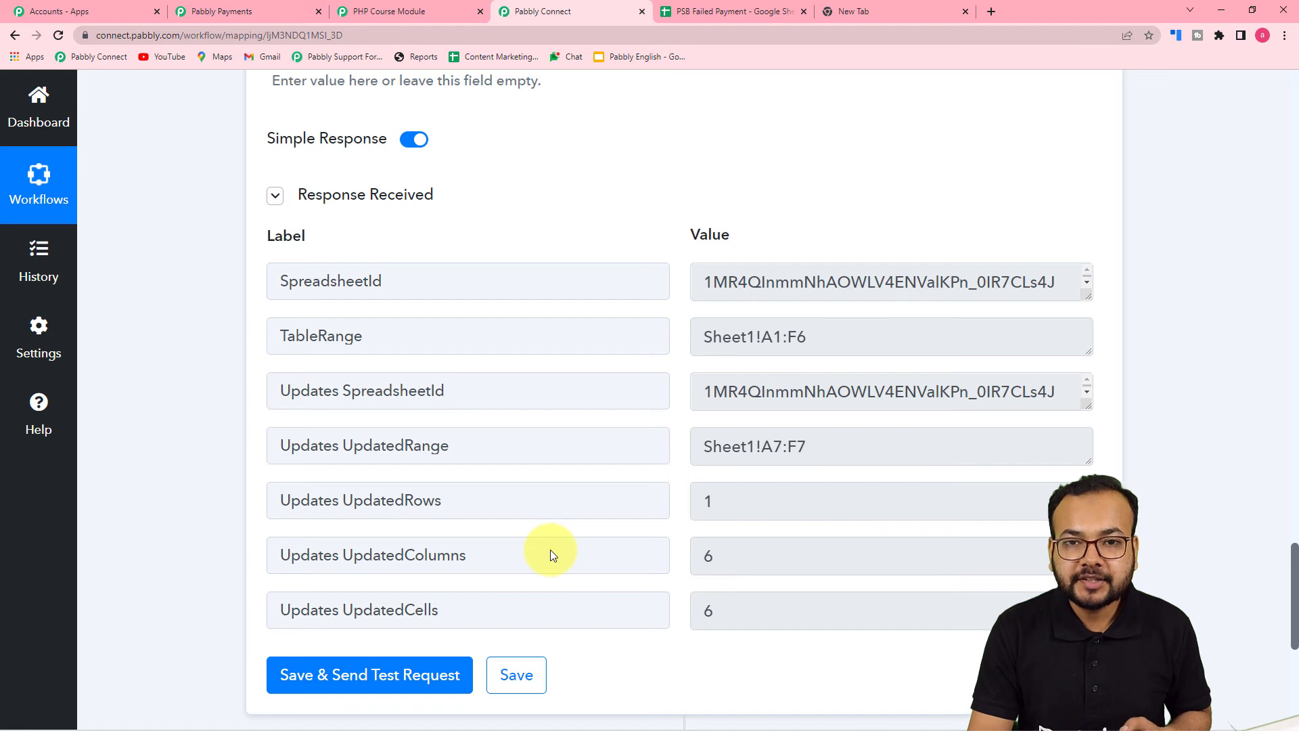
pyautogui.click(724, 11)
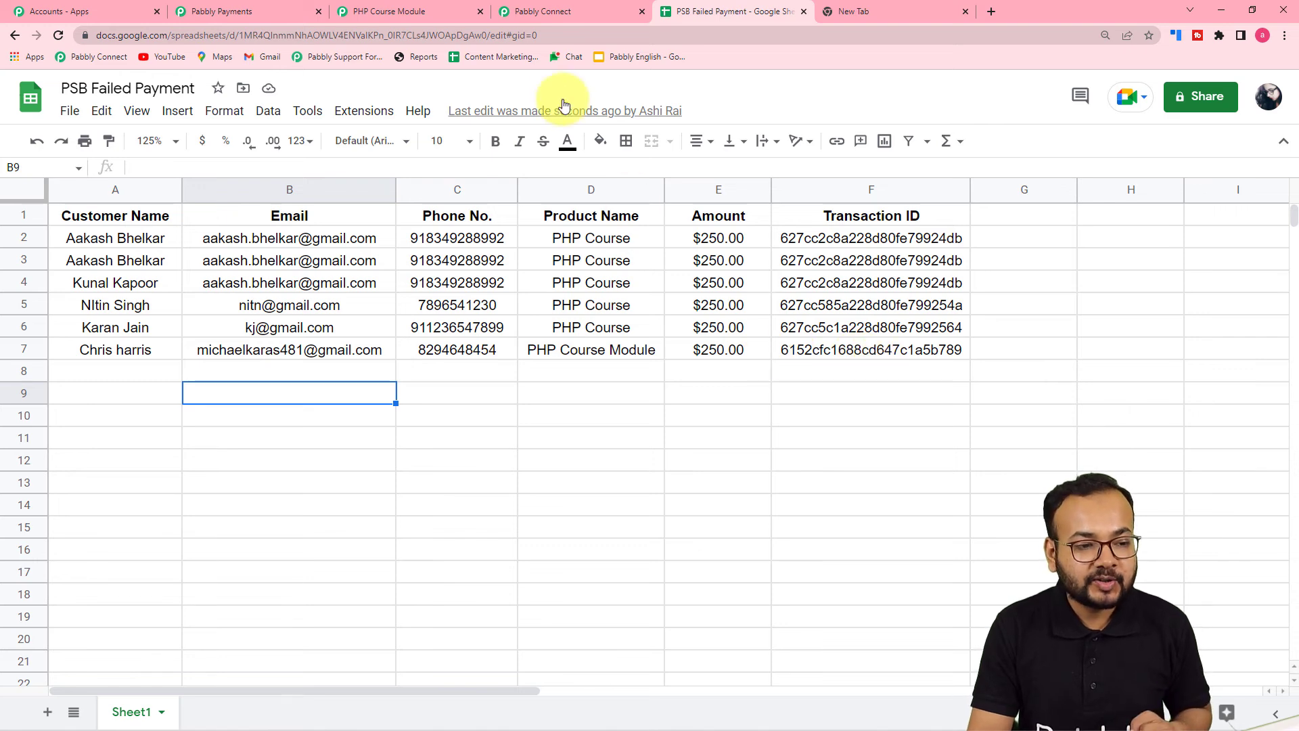
# Scroll through the workflow's Customer Name to Amount mappings, recheck row 7, then return
pyautogui.click(566, 14)
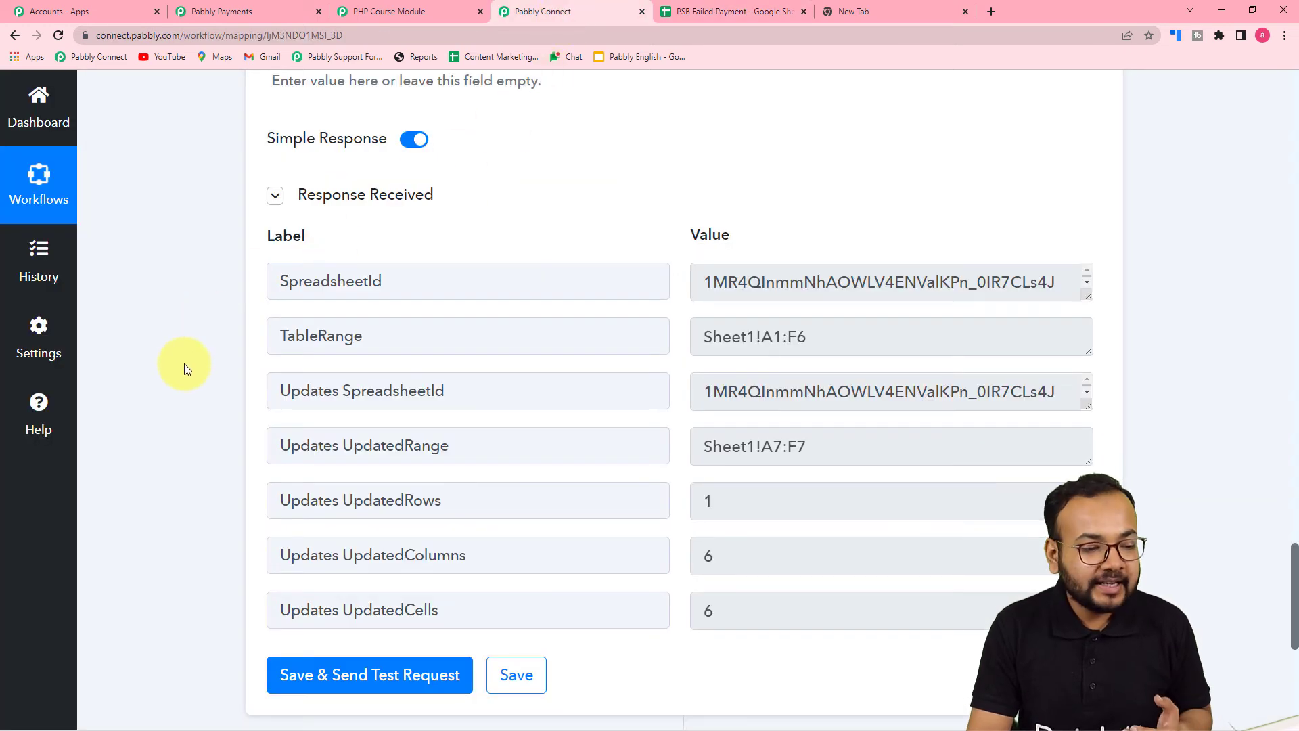
pyautogui.scroll(1, 847, 223)
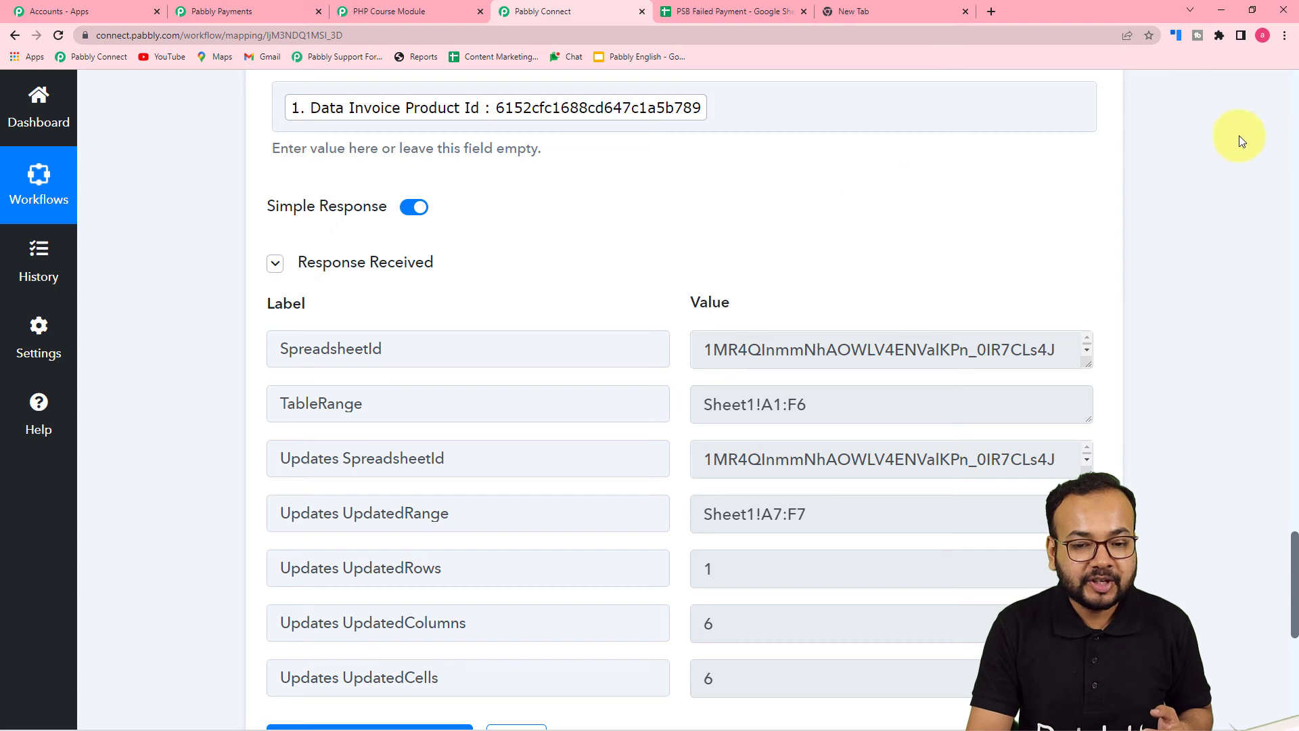
pyautogui.scroll(4, 1296, 159)
pyautogui.scroll(10, 1296, 160)
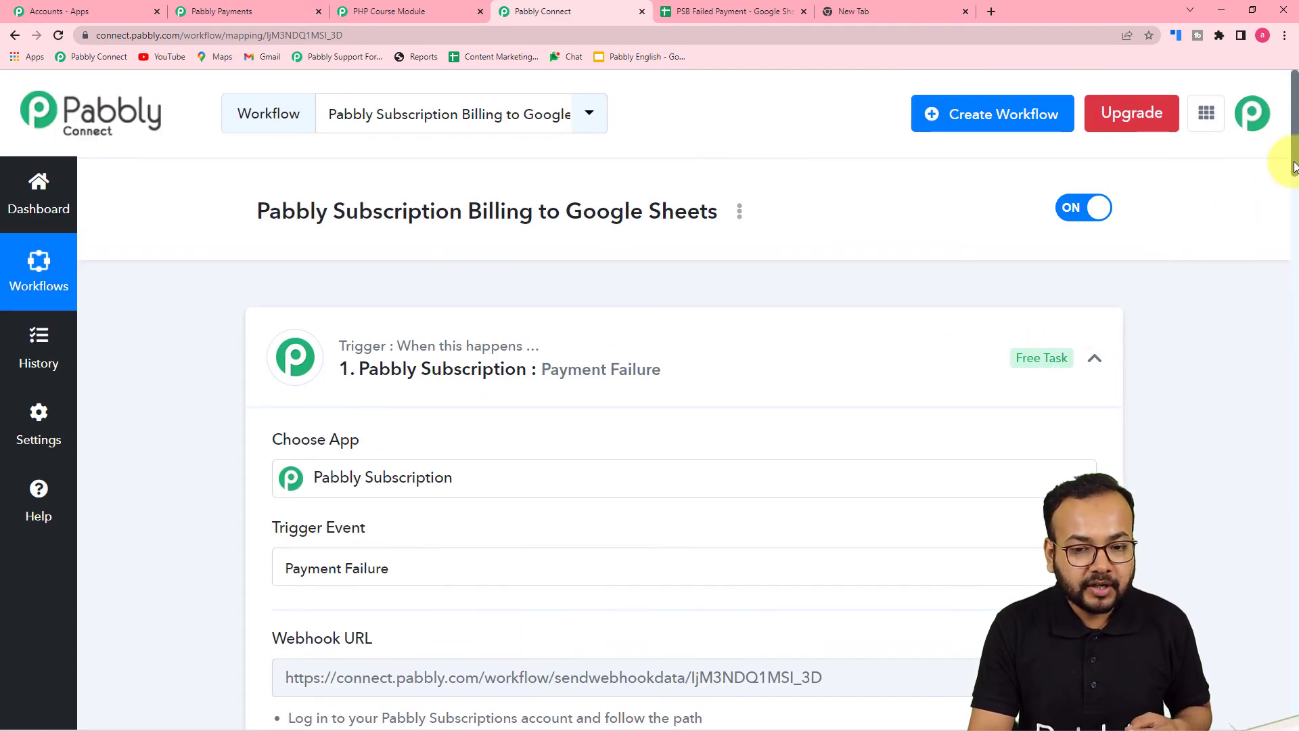
pyautogui.moveTo(1294, 165); pyautogui.dragTo(1293, 473)
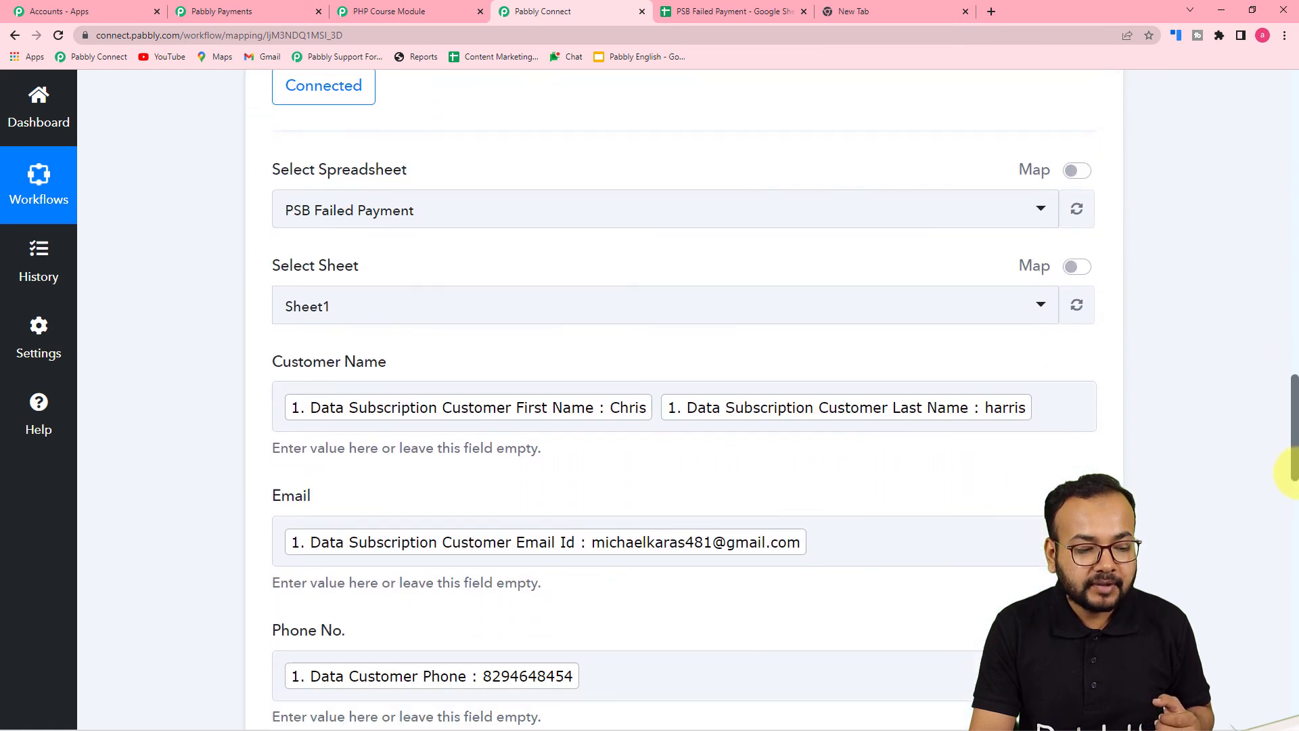
pyautogui.scroll(-5, 1289, 426)
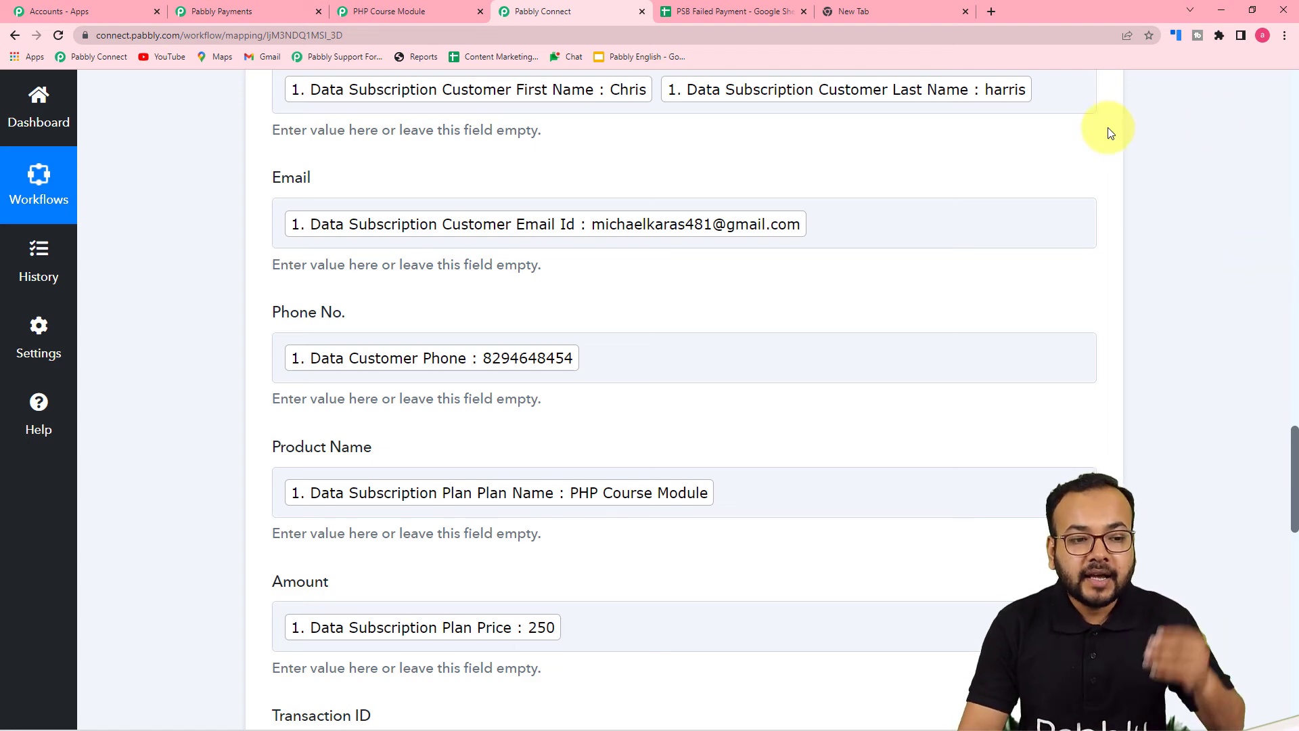
pyautogui.click(770, 11)
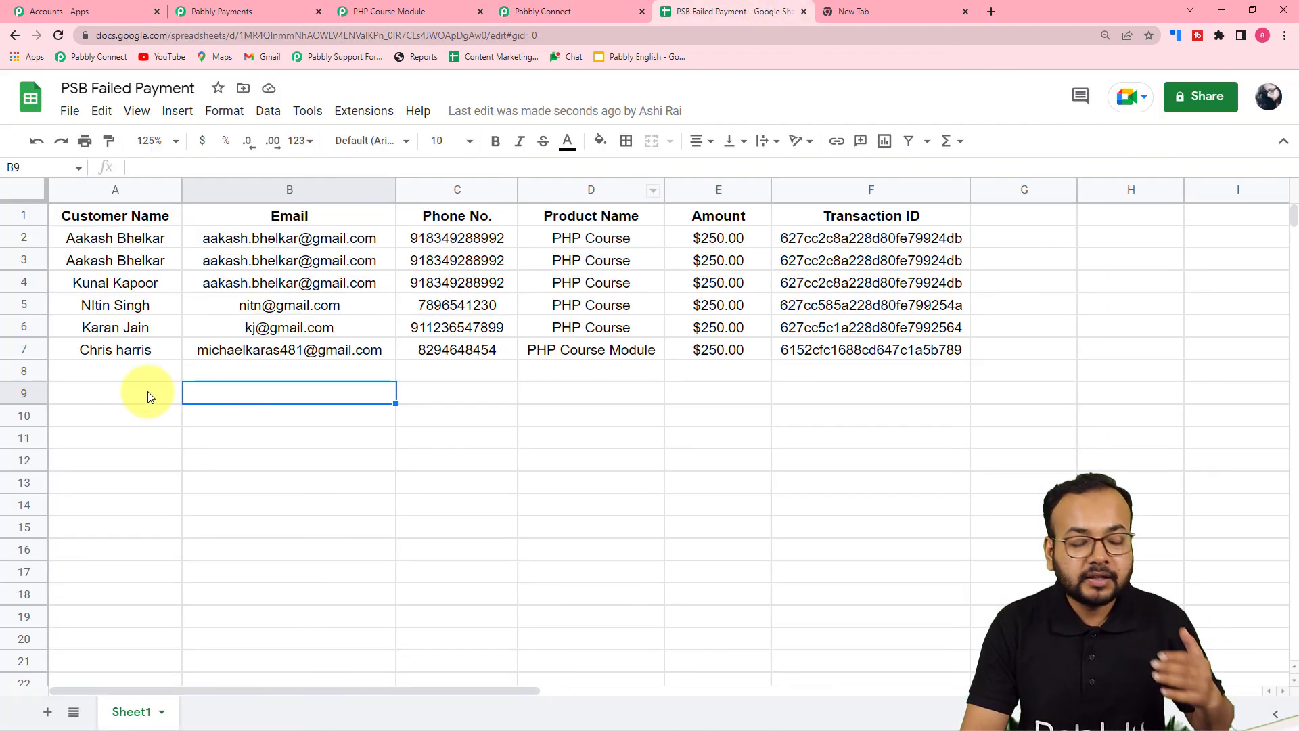
pyautogui.click(538, 11)
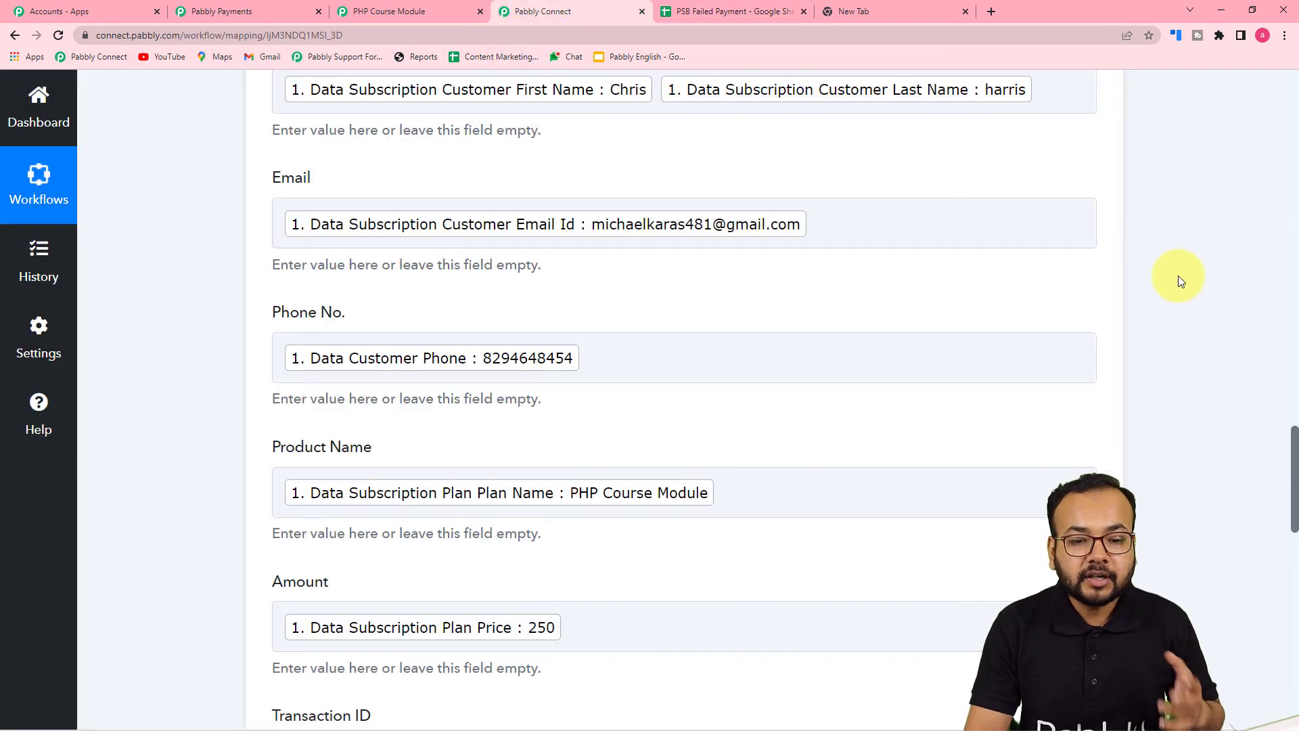